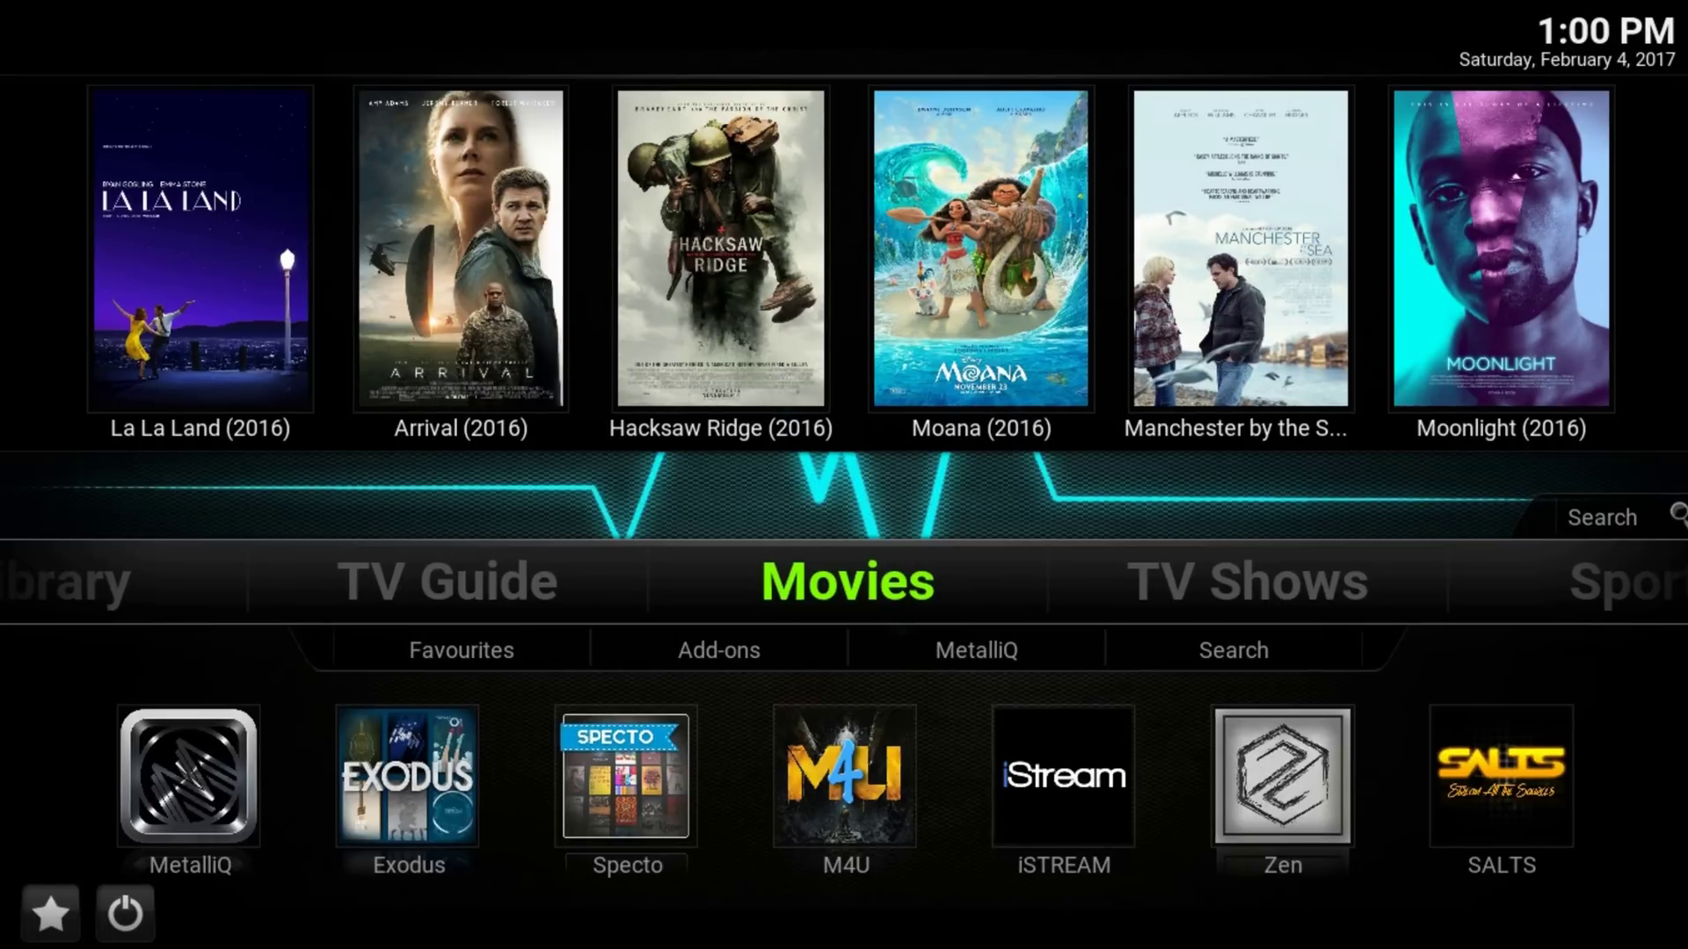
Step: Browse the home menu categories toward On Demand, then return to Movies
key(Right)
key(Right)
key(Right)
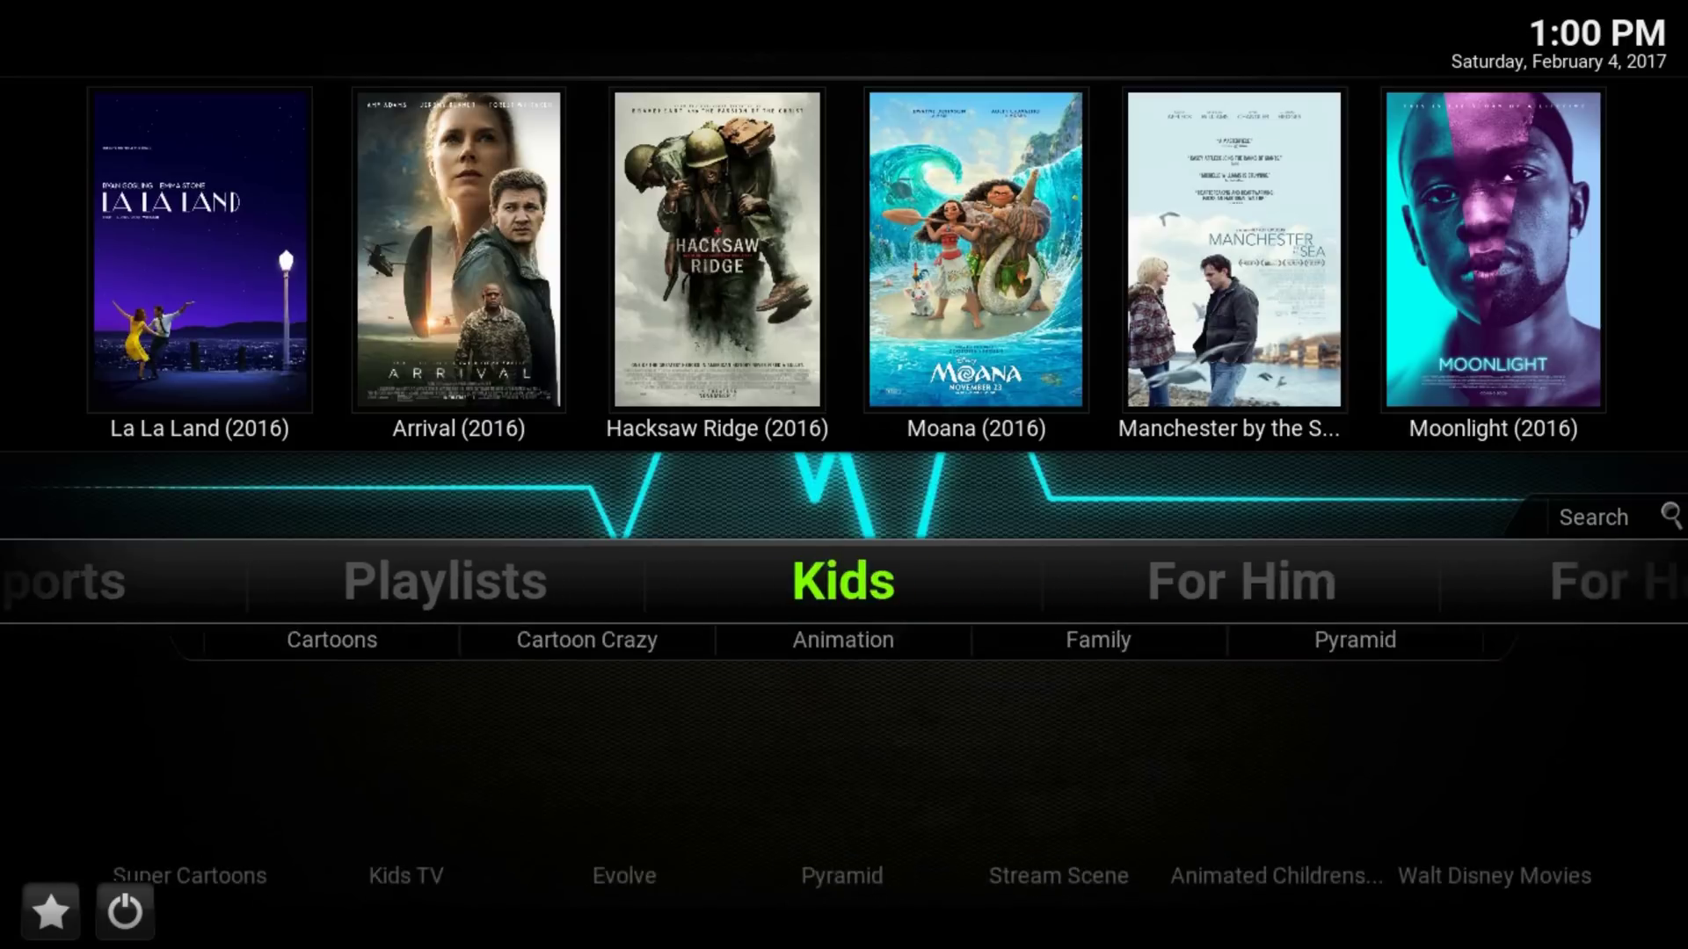
key(Right)
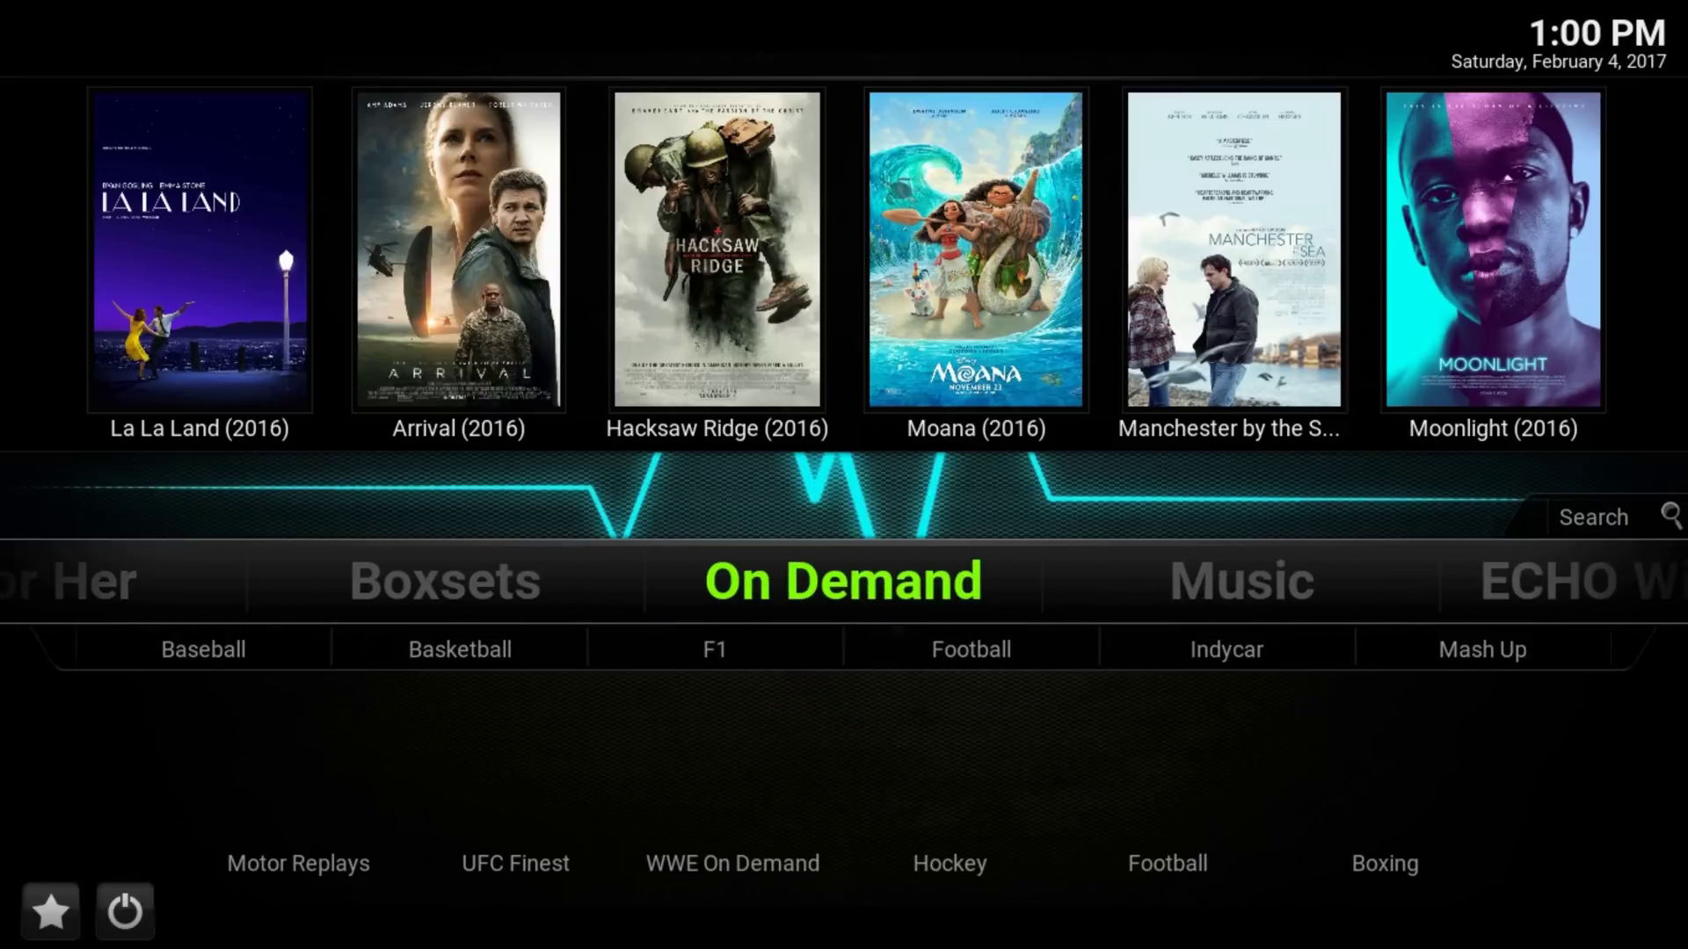
key(Left)
key(Left)
key(Left)
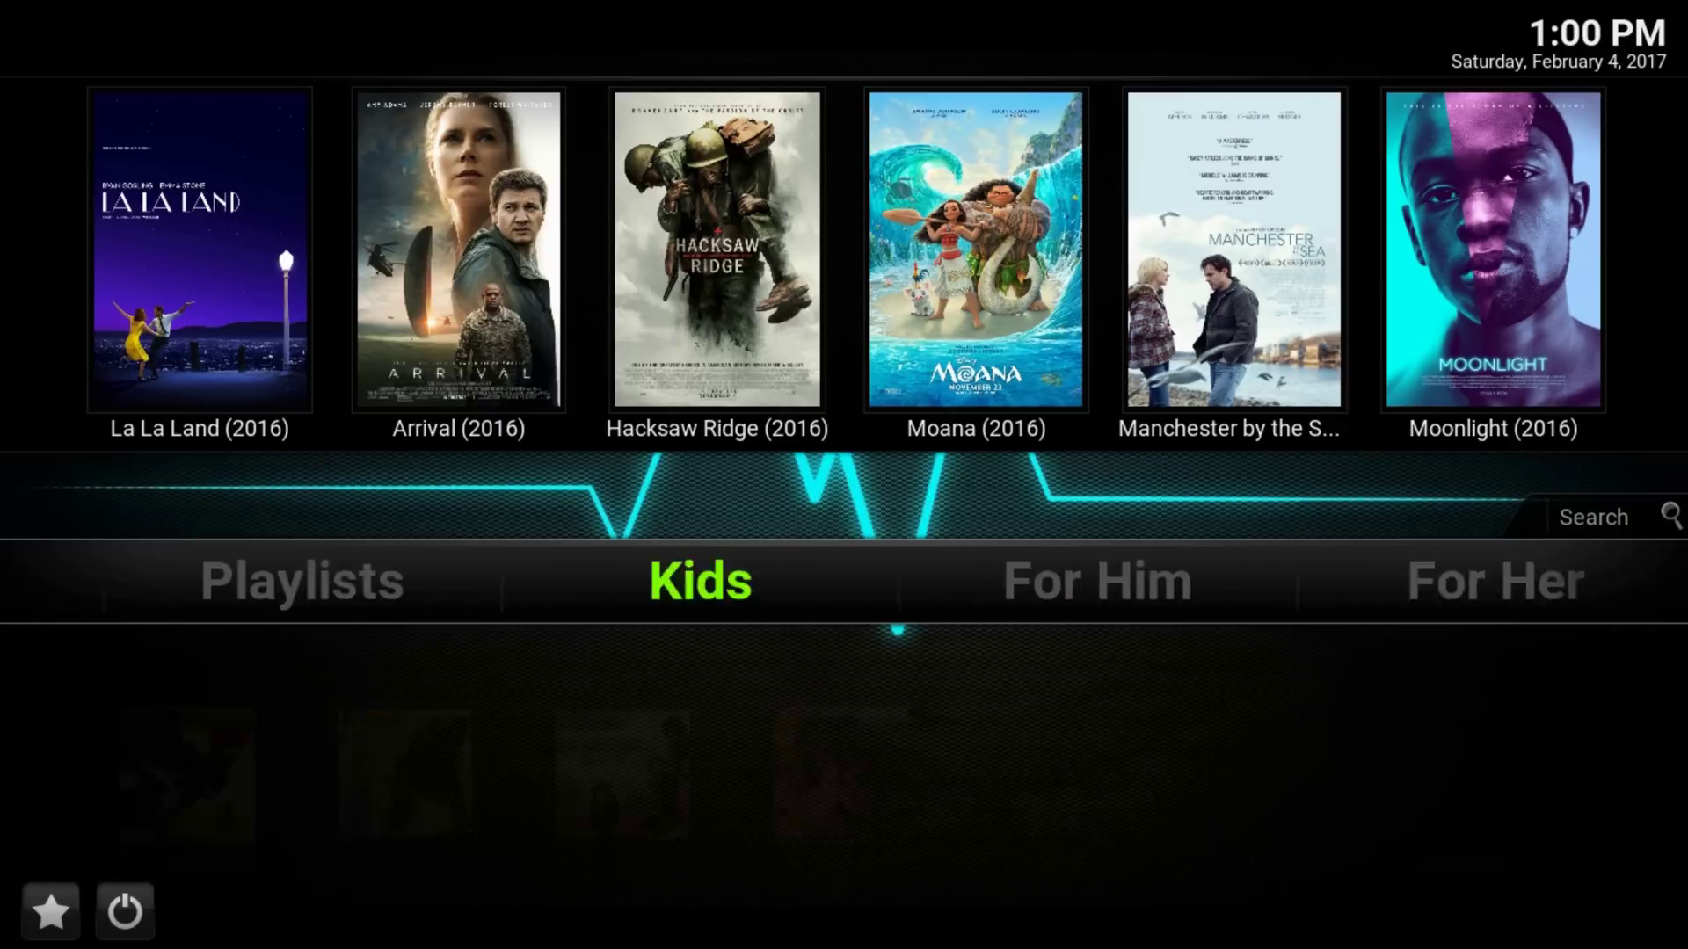
key(Left)
key(Left)
key(Left)
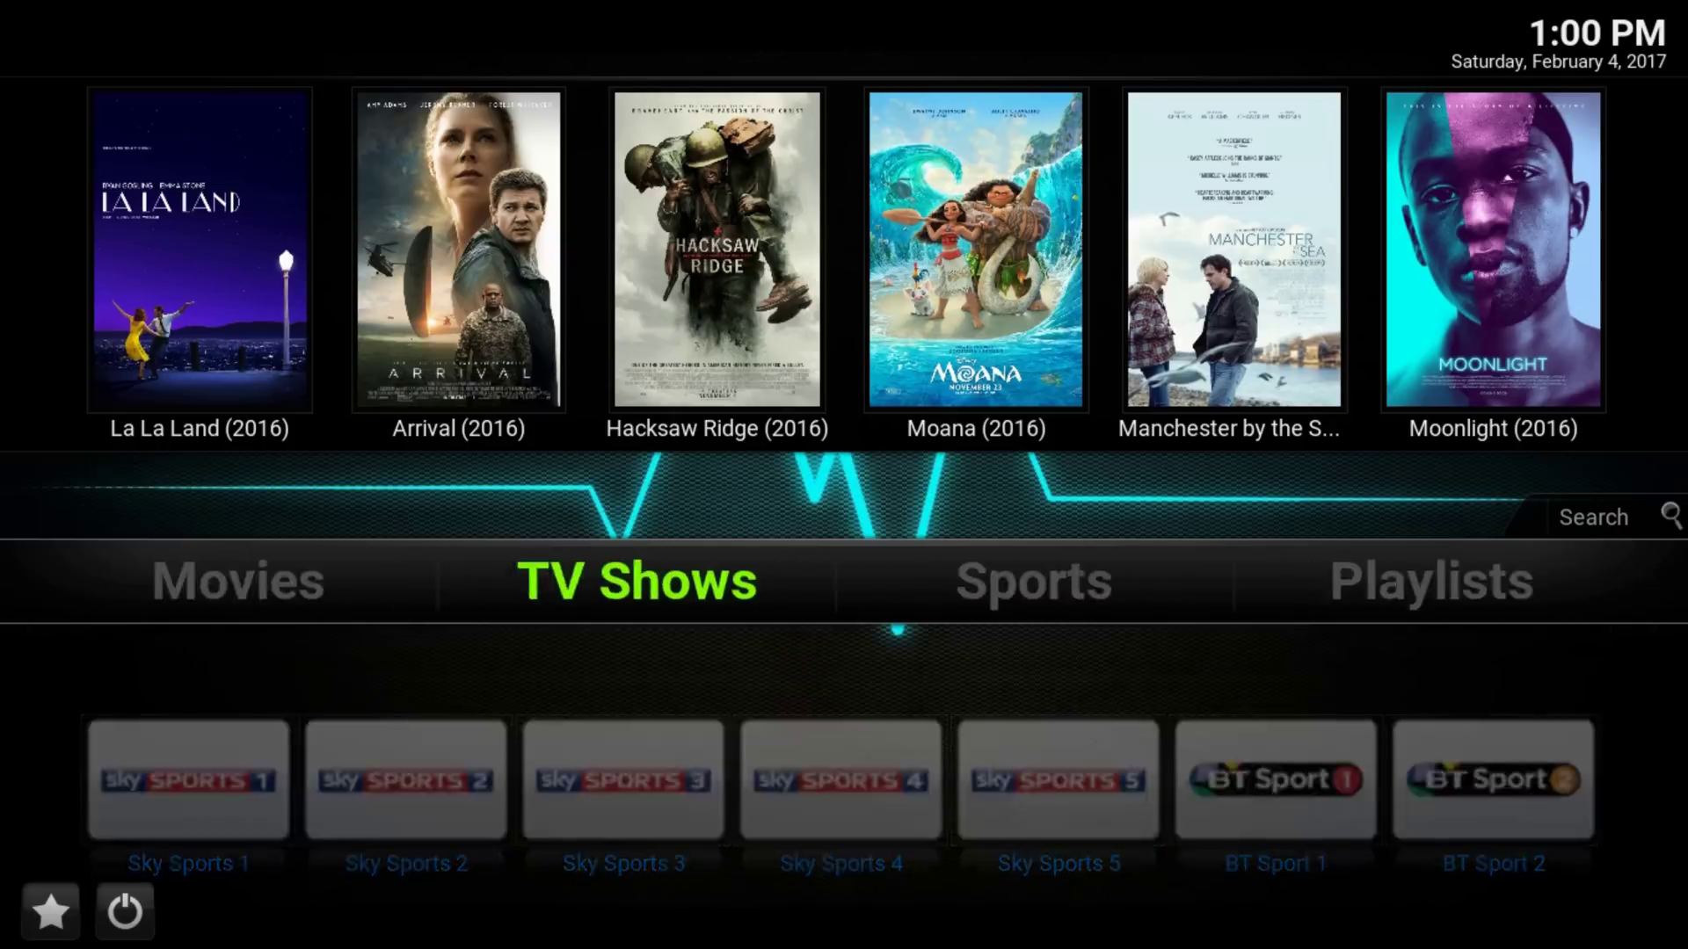
Step: Open MetalliQ's Movies listings and the Most watched (Trakt) movie list
key(Down)
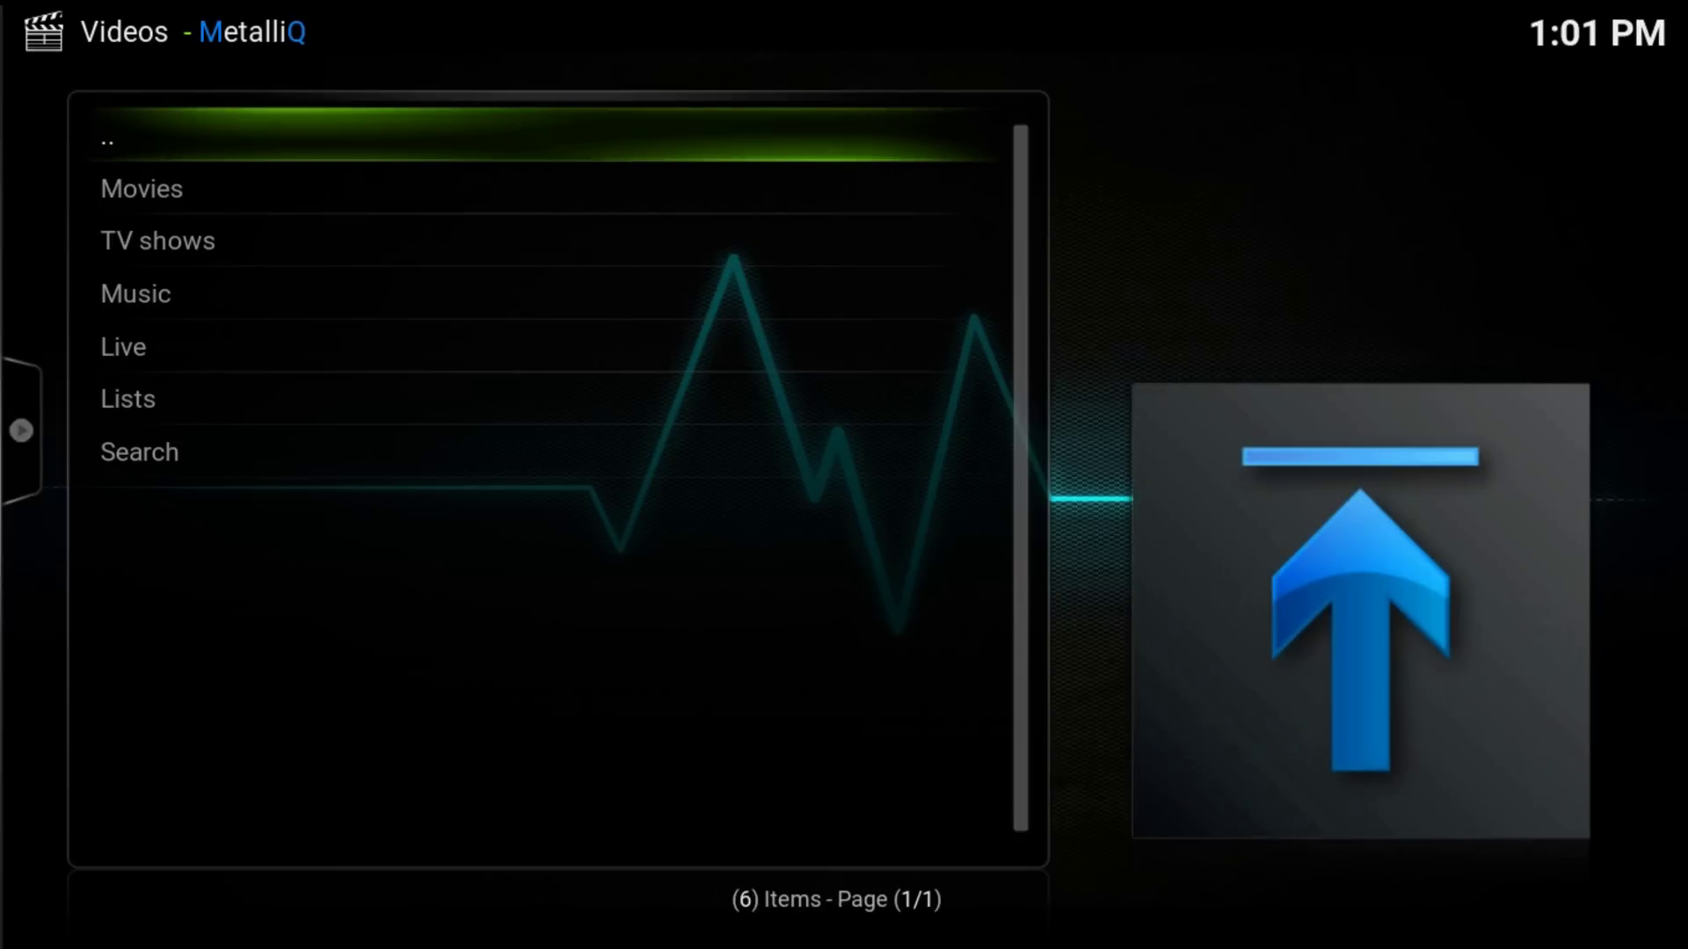
key(Down)
key(Return)
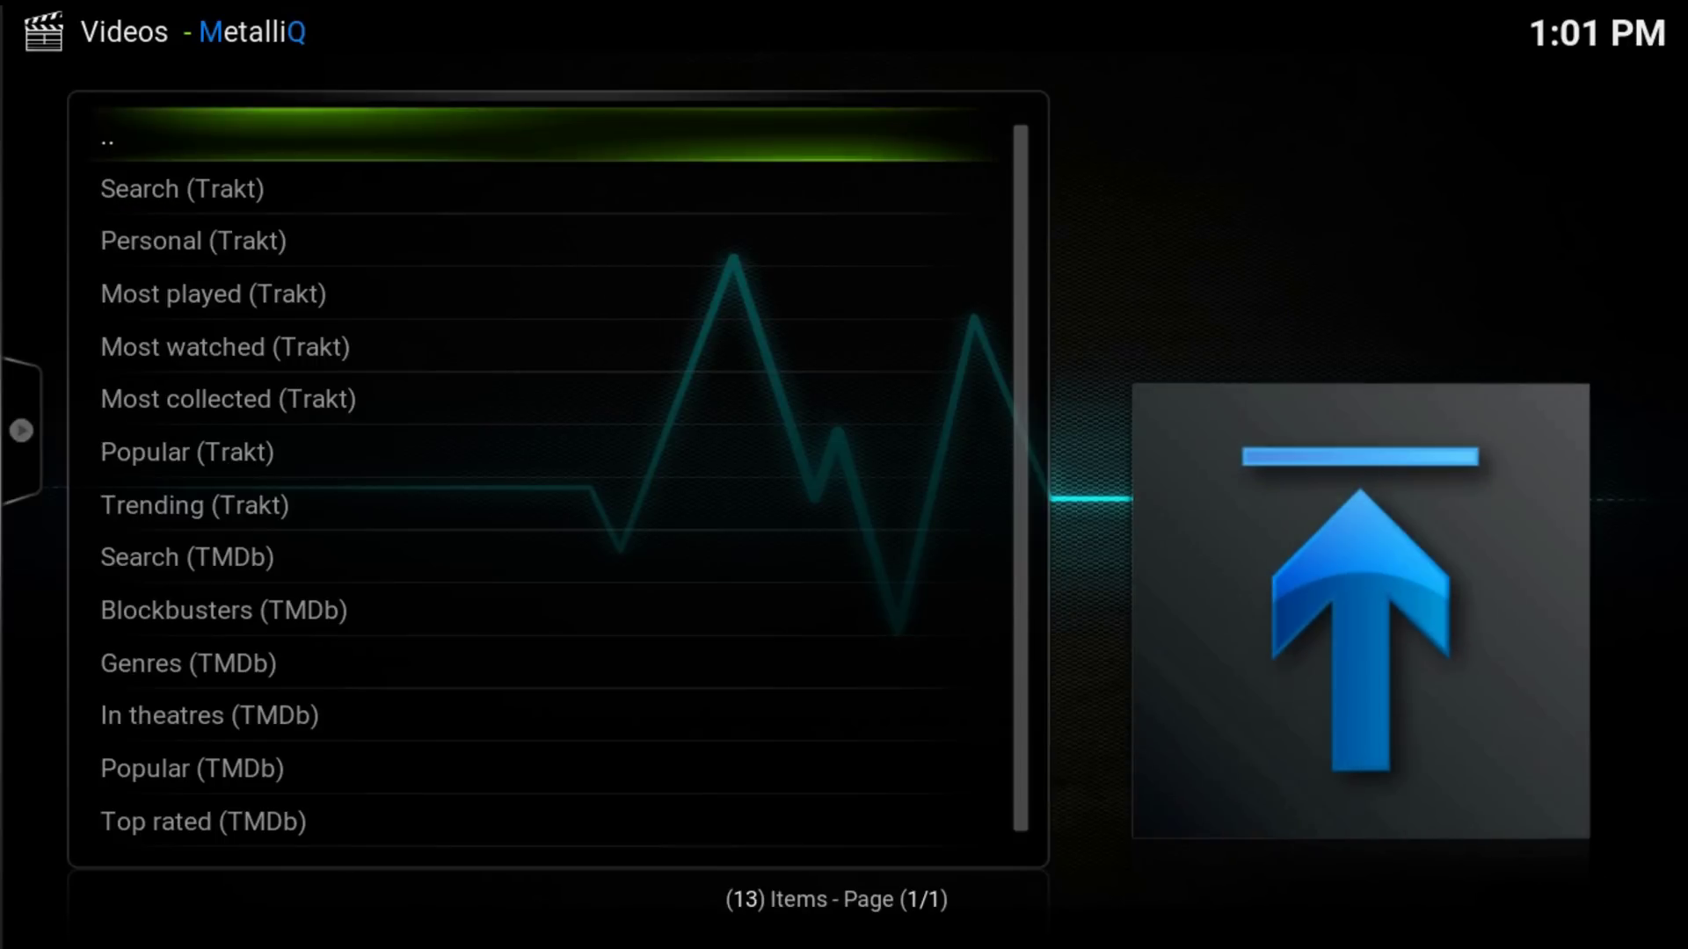
key(Down)
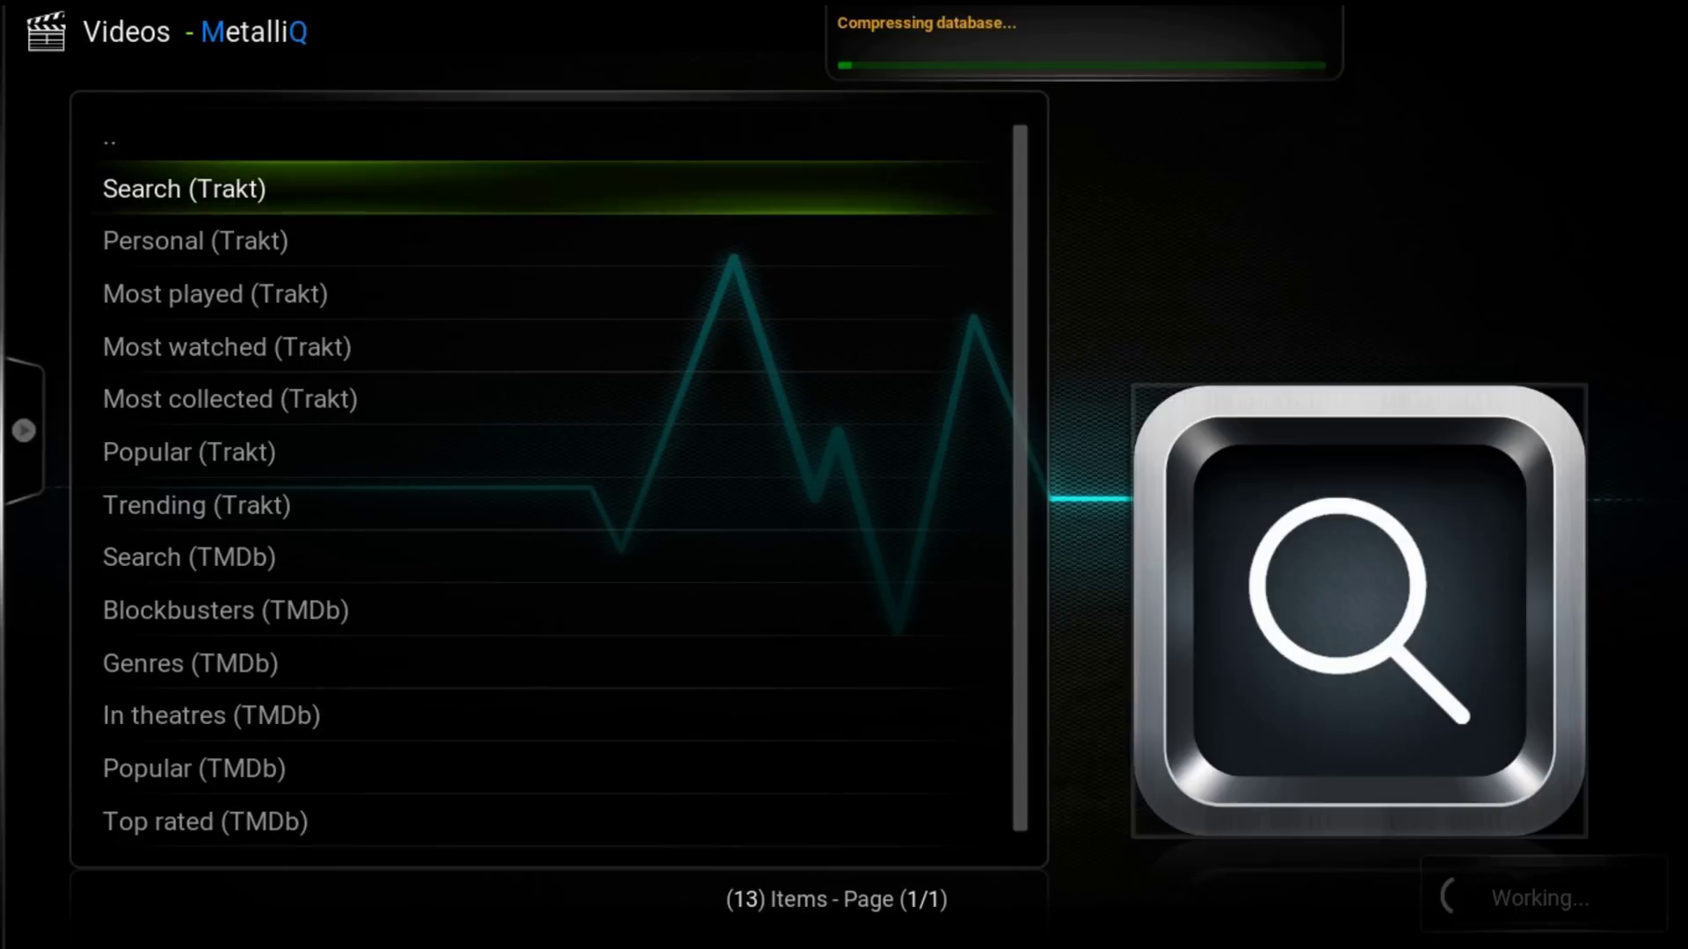
key(Down)
key(Down)
key(Down)
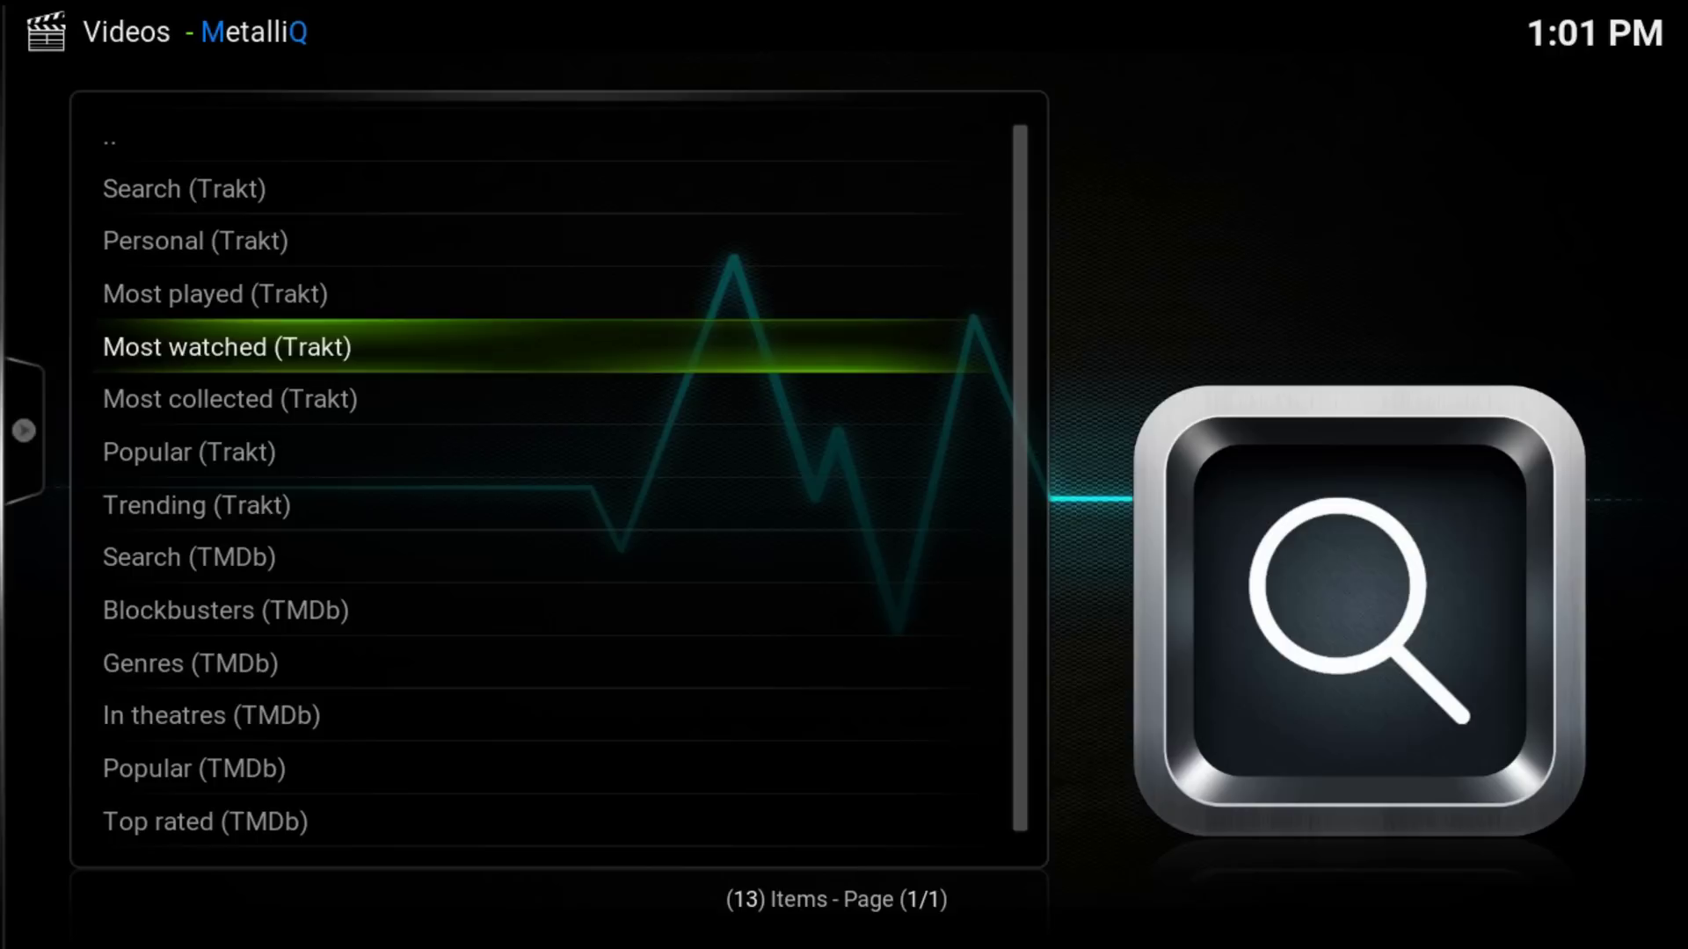
key(Return)
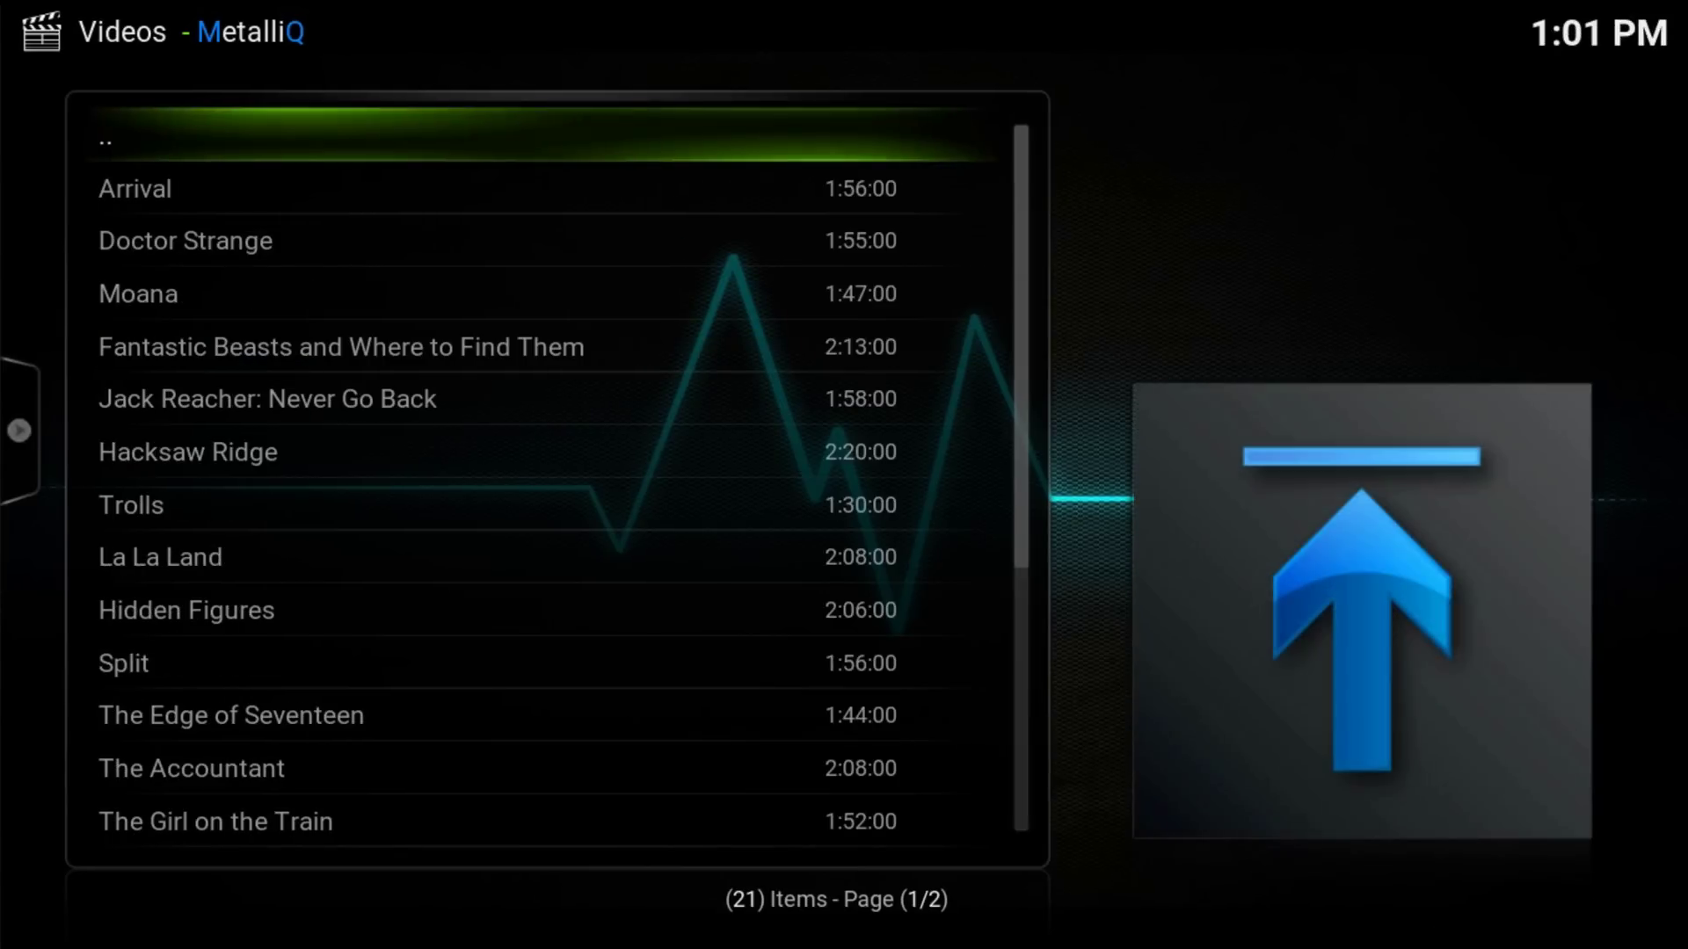
Step: Look up playback sources for the movie Arrival, then dismiss the sources list
key(Down)
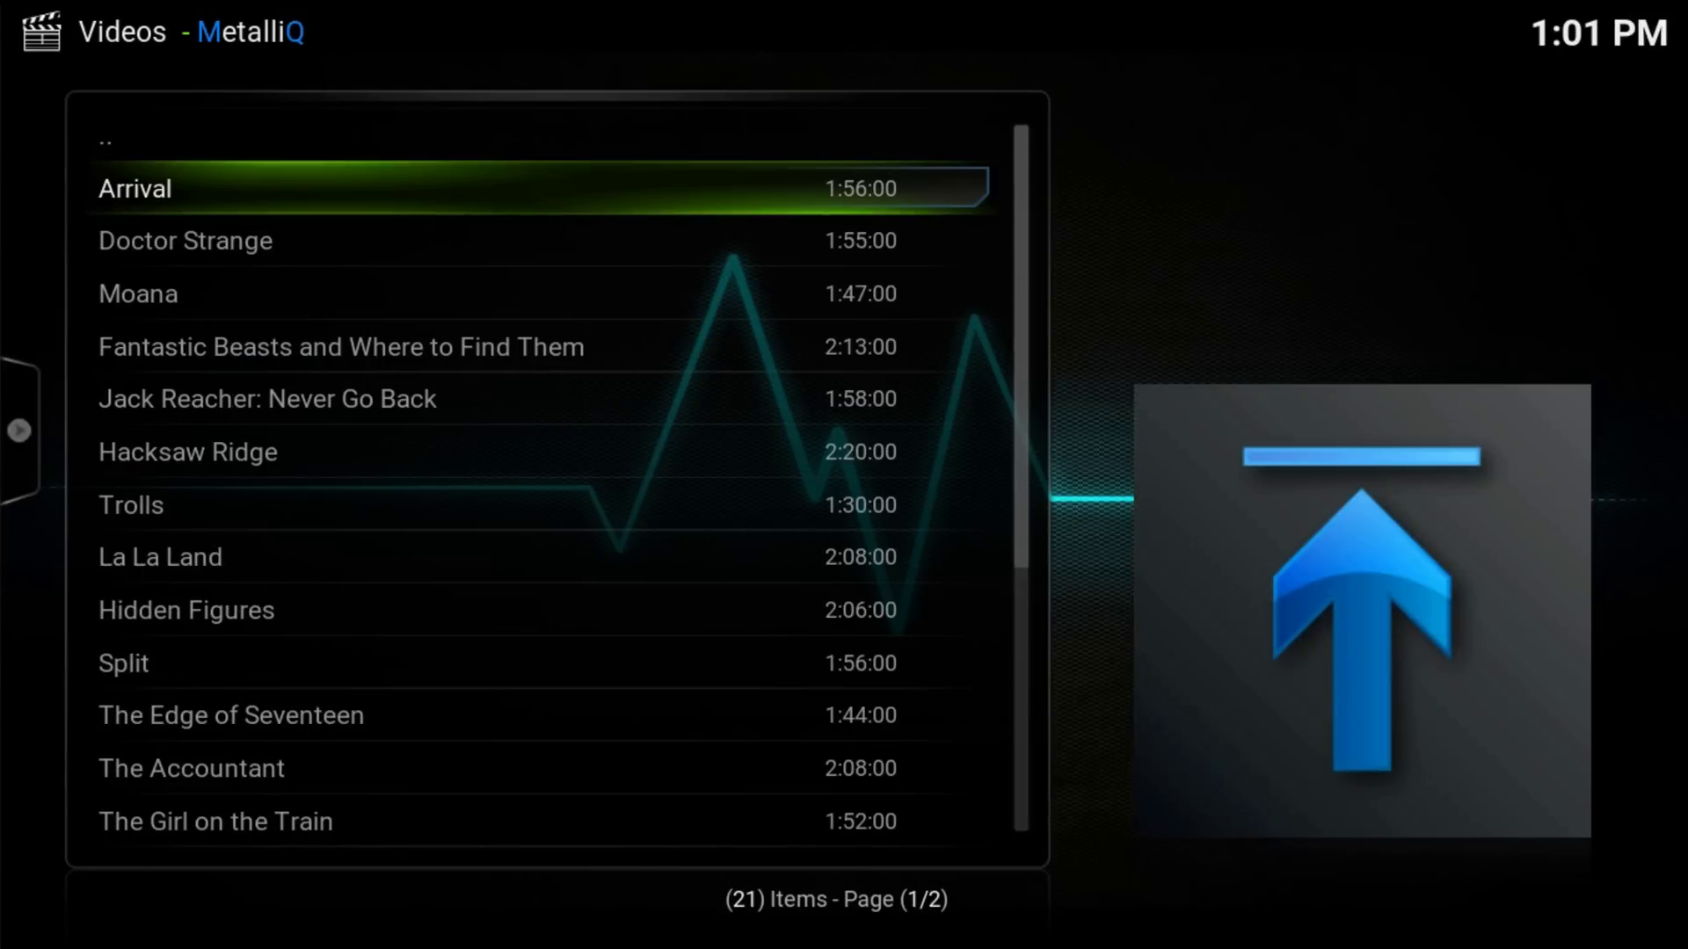
key(Return)
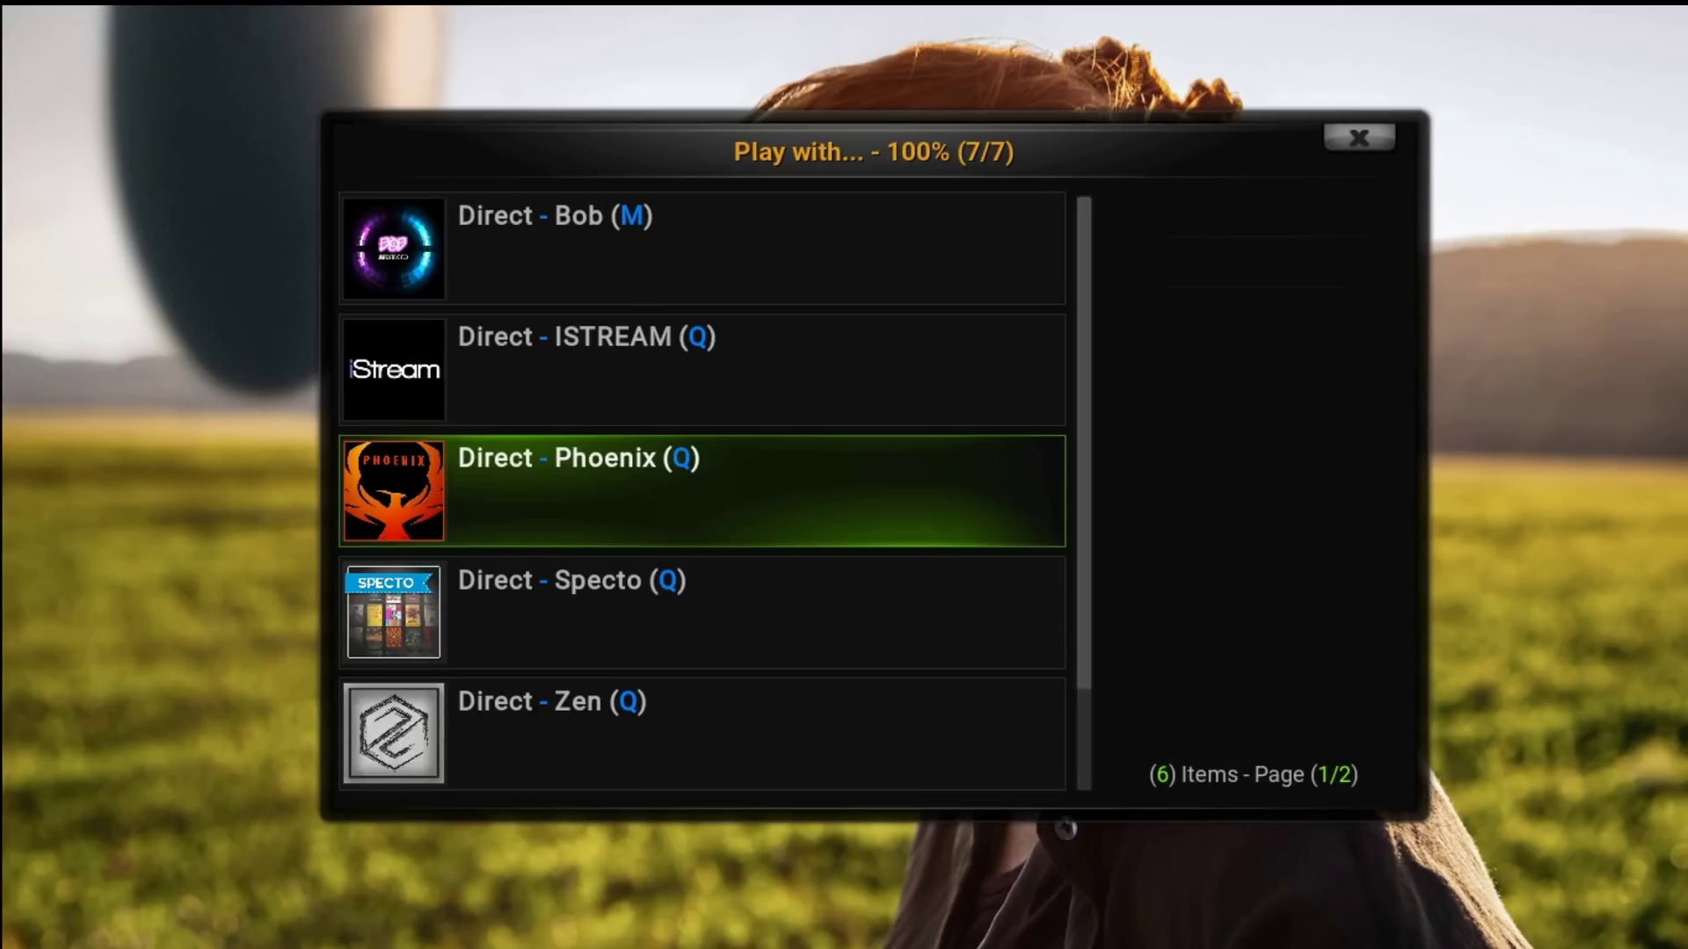
key(Down)
key(Down)
key(Down)
key(Up)
key(Up)
key(Up)
key(Up)
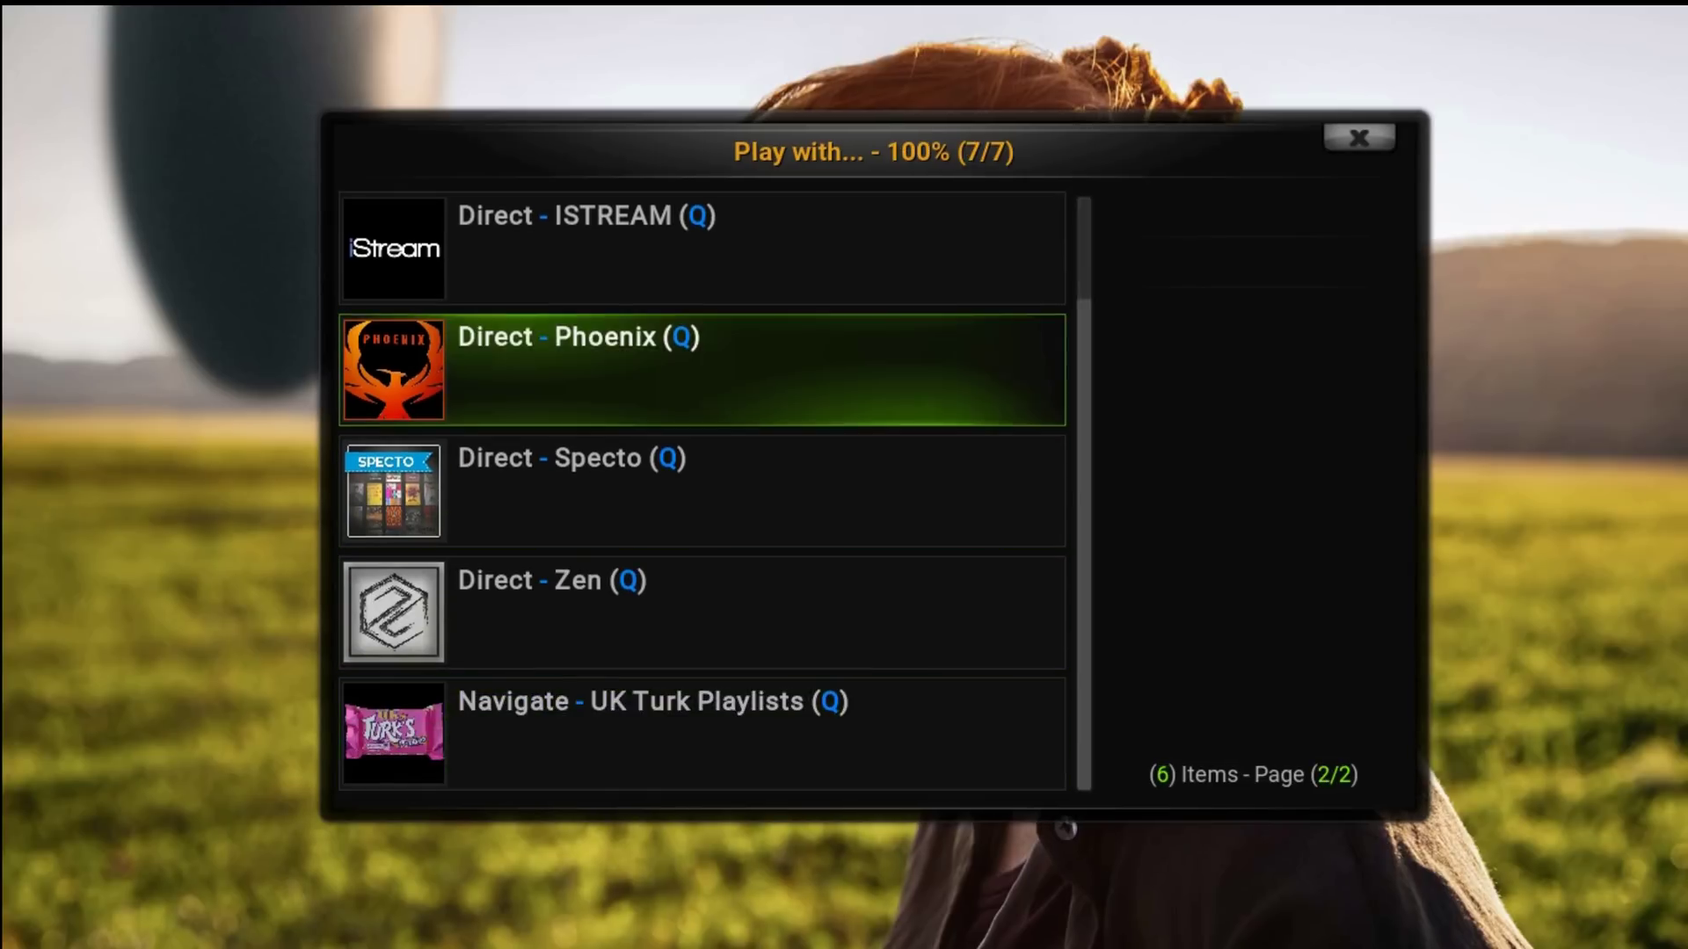
key(Escape)
key(Escape)
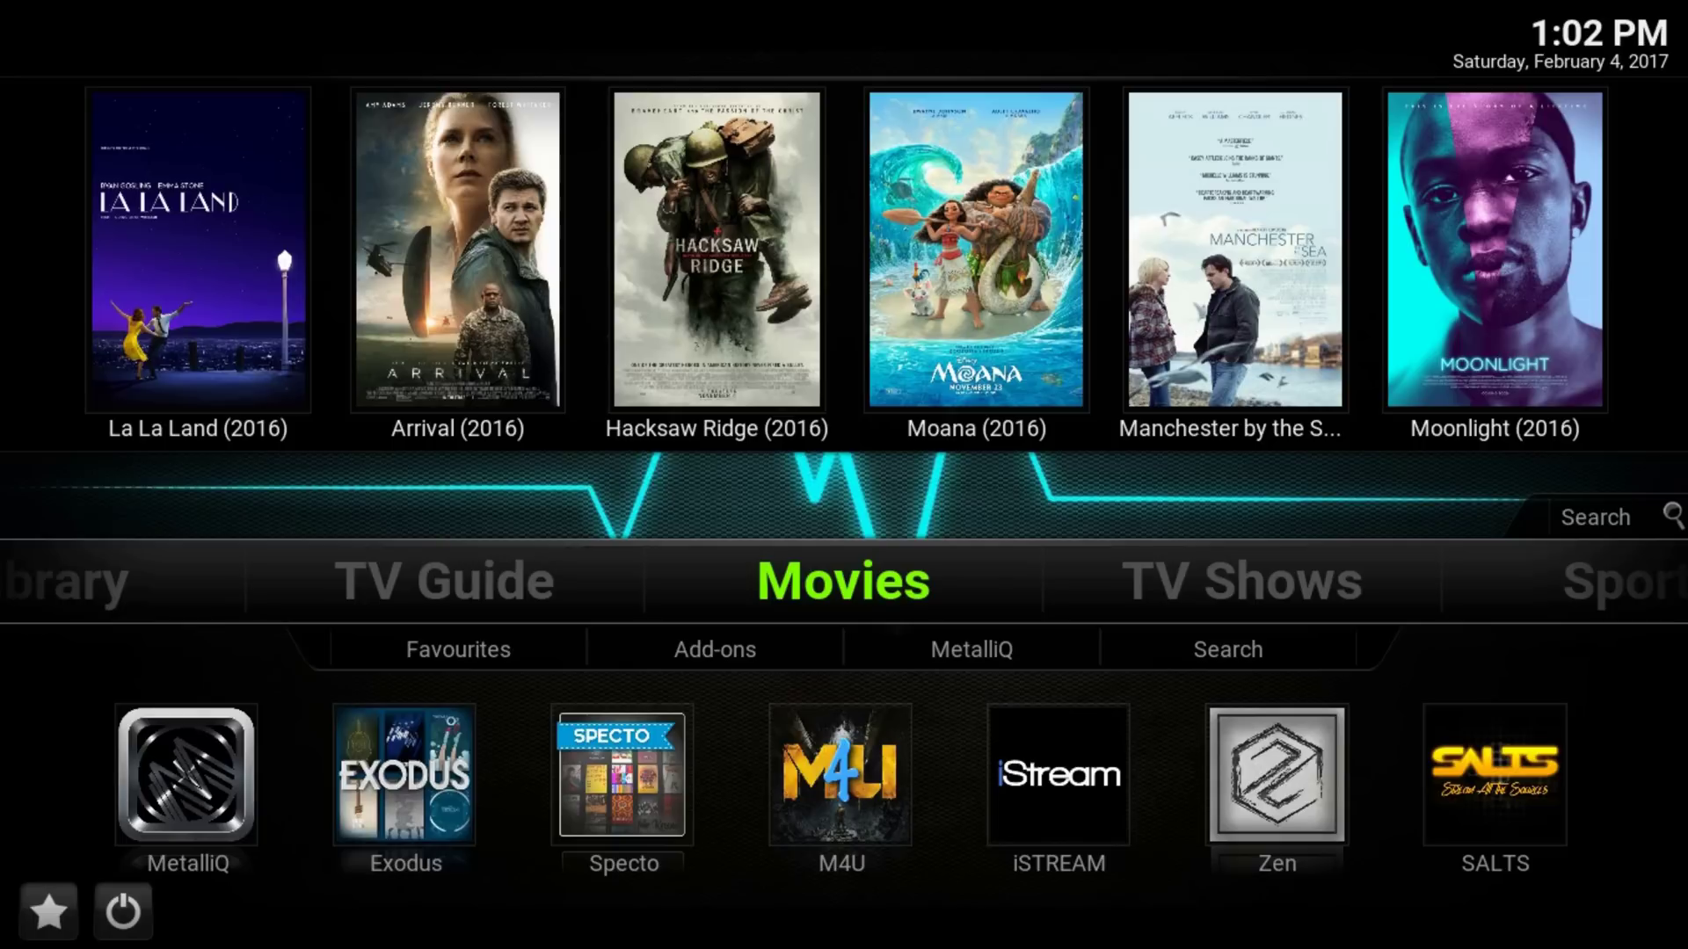
Step: Move across Sports, Playlists and For Him to the ECHO Wizard category's tools
key(Right)
key(Right)
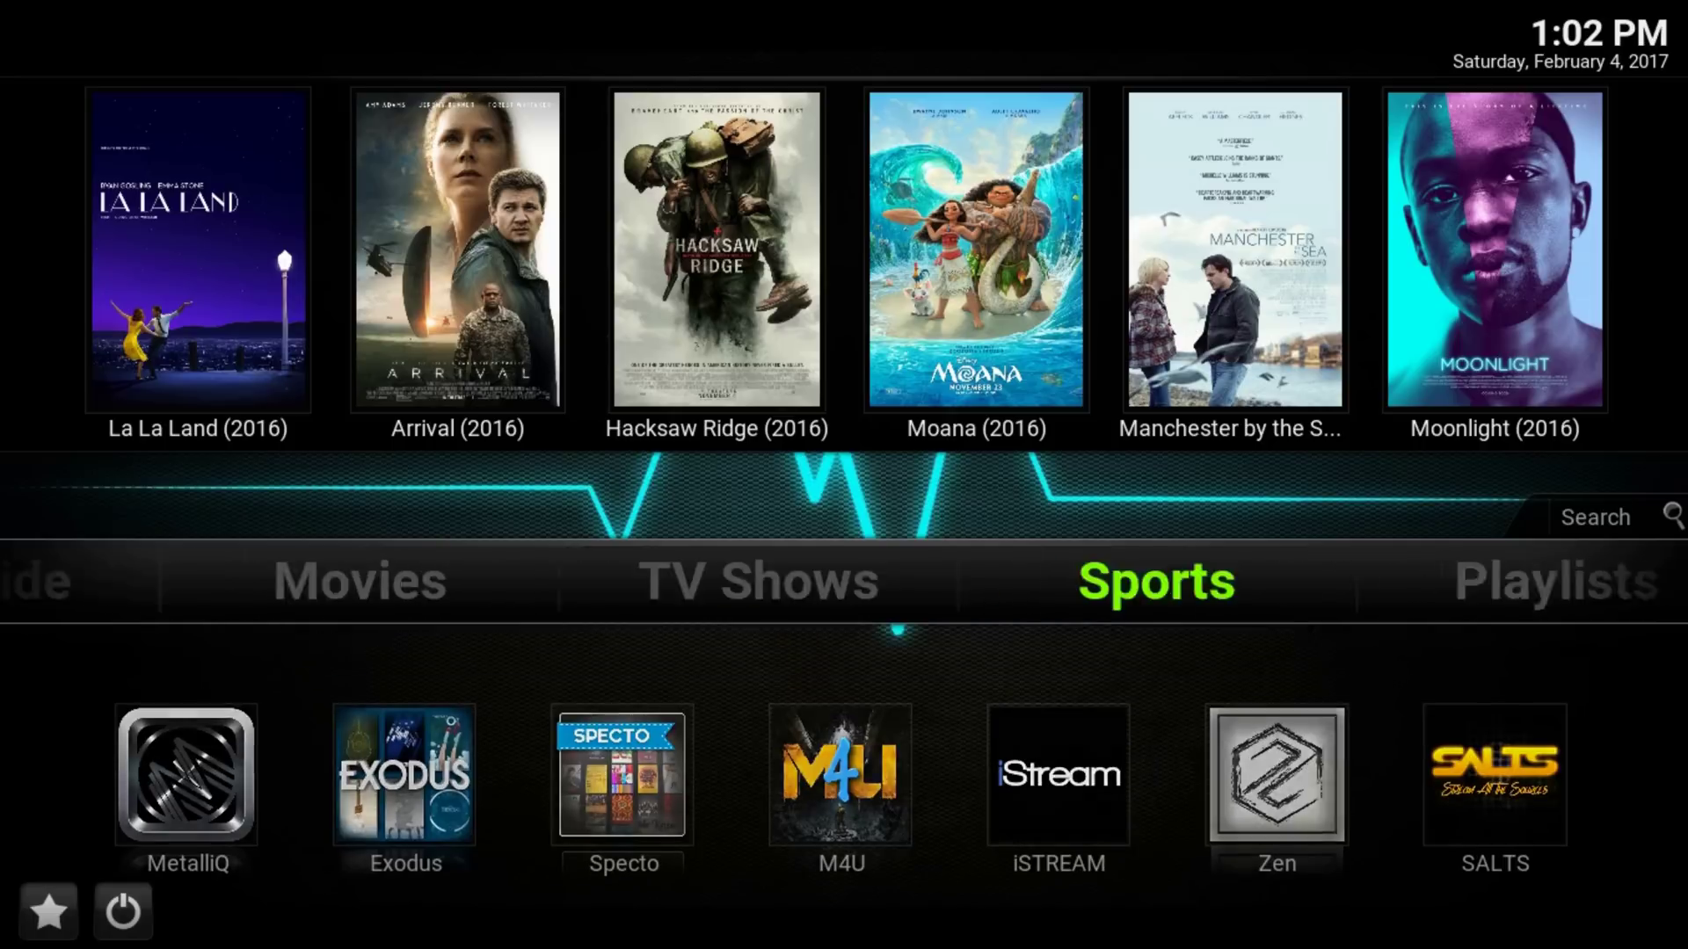
key(Right)
key(Right)
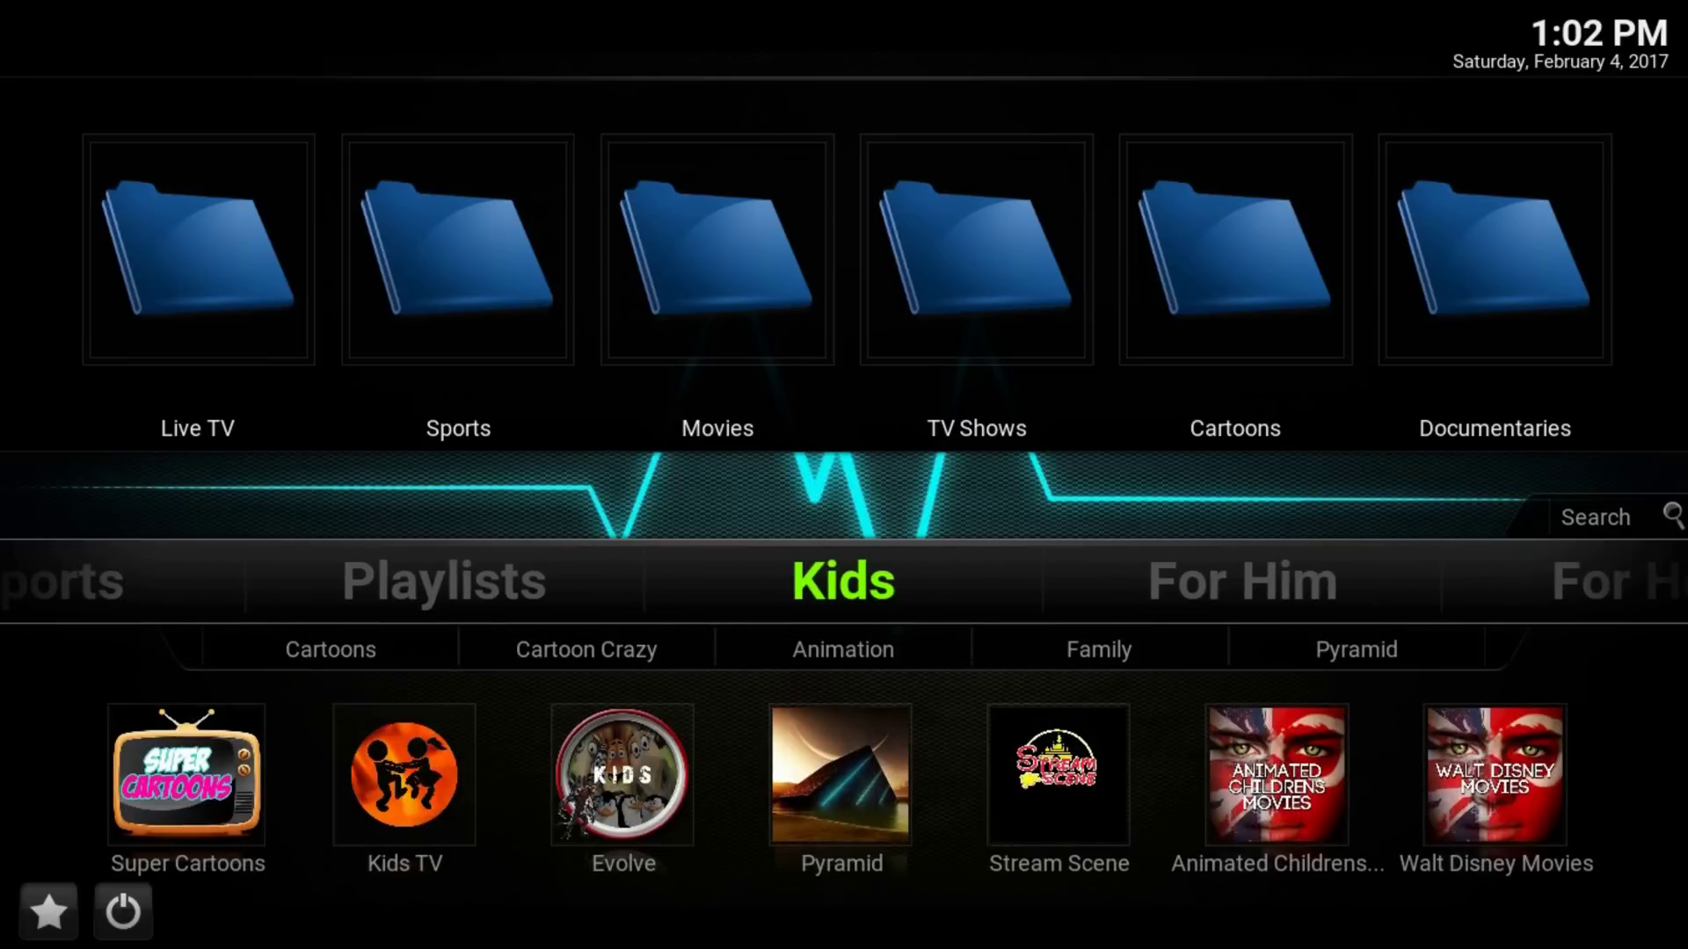
key(Right)
key(Right)
key(Right)
key(Left)
key(Left)
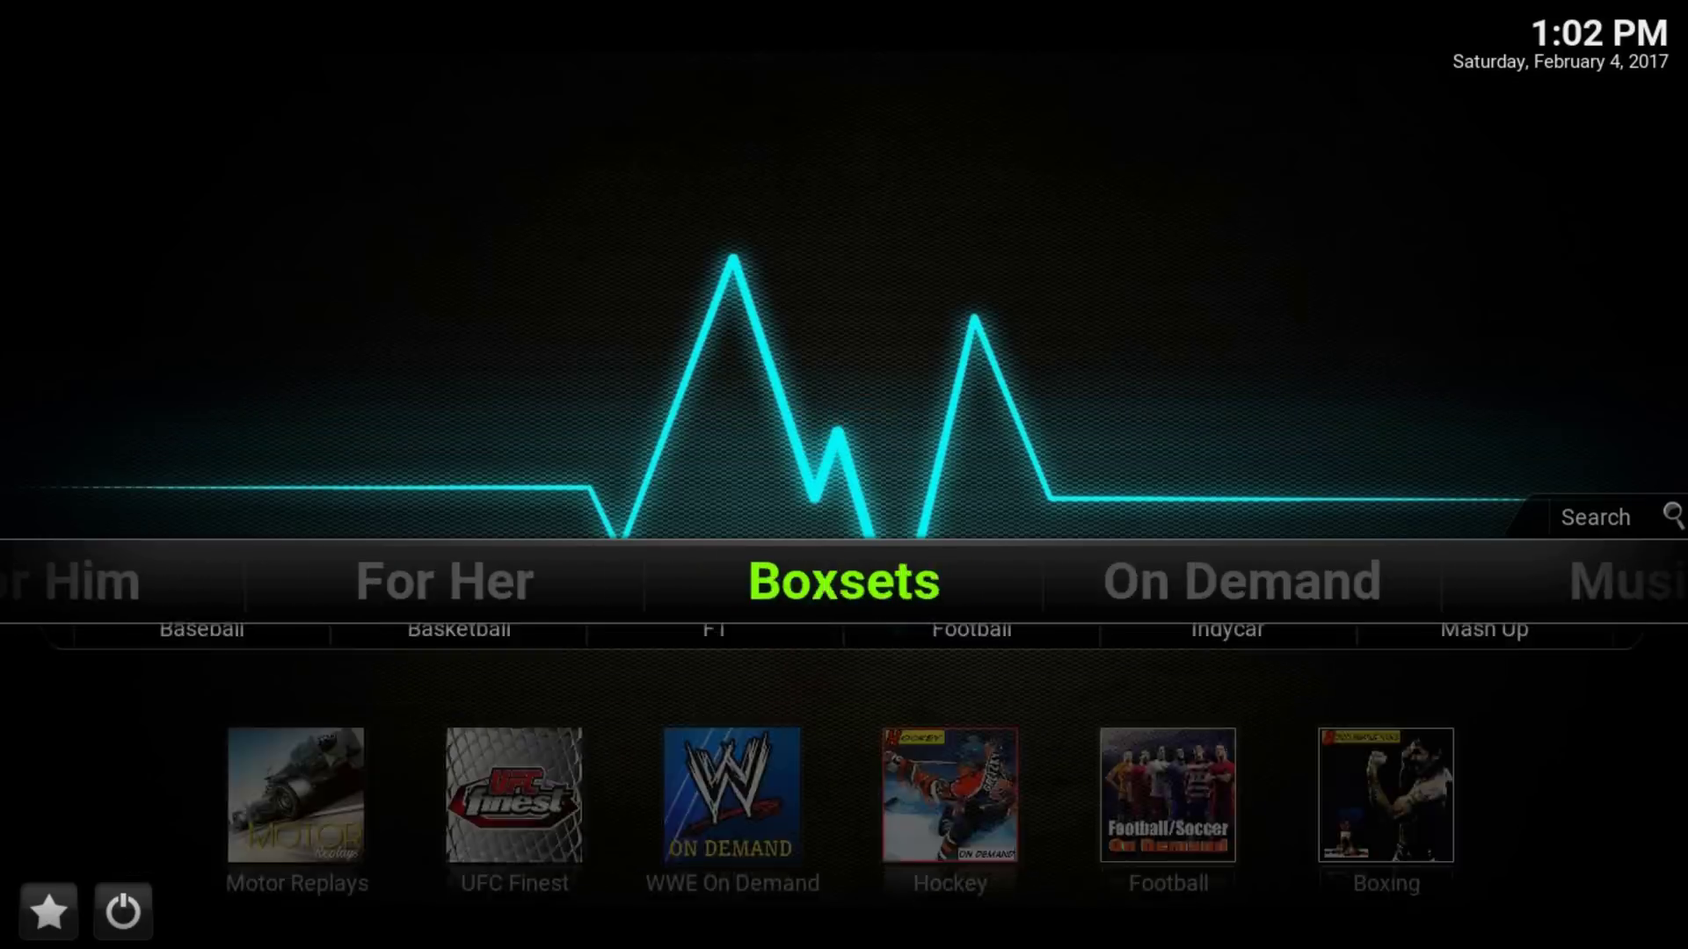
key(Left)
key(Left)
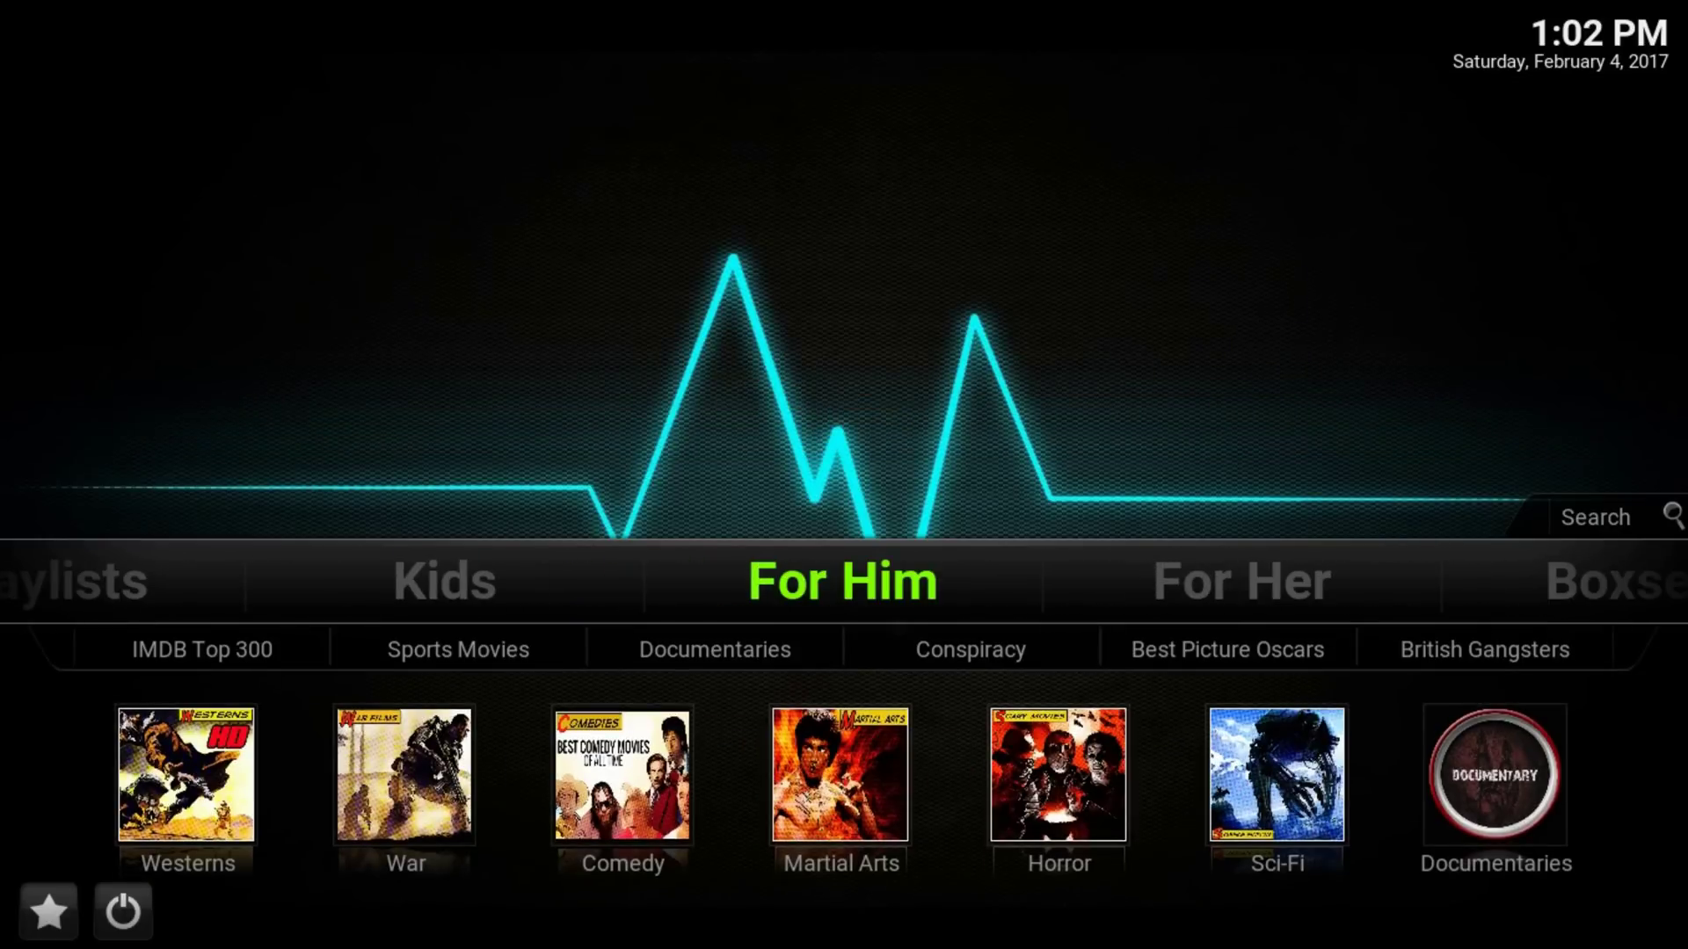
key(Left)
key(Right)
key(Right)
key(Right)
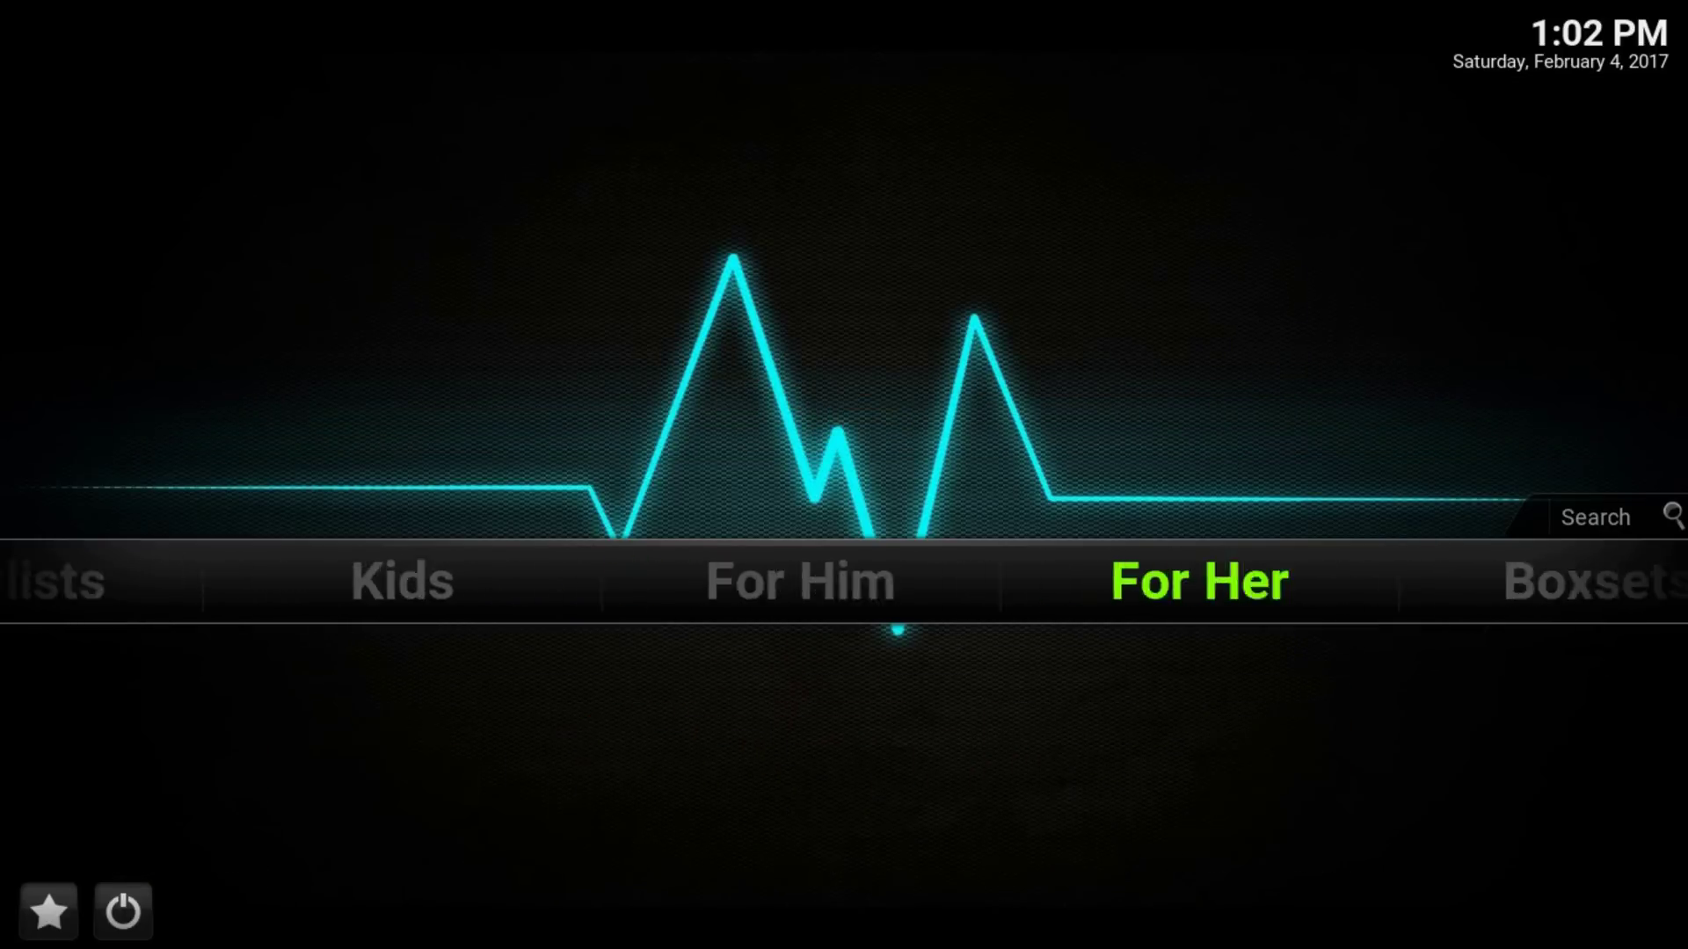
key(Left)
key(Down)
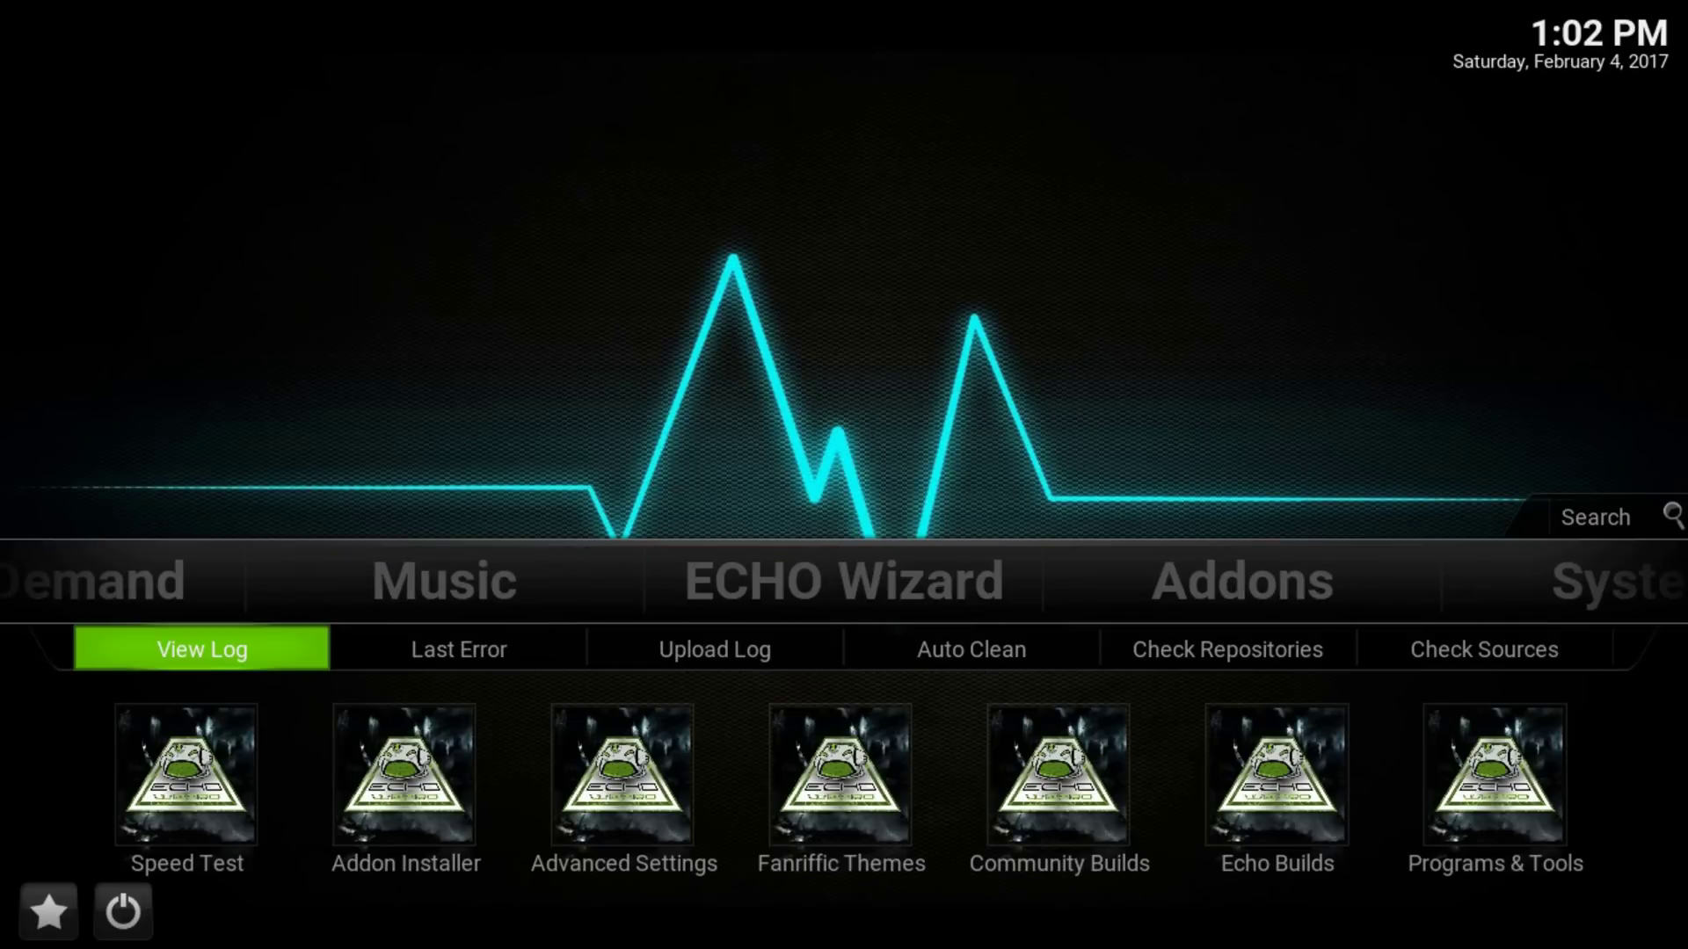
Step: Run ECHO Wizard Auto Clean, confirming YES to delete cache, thumbnails and packages
key(Right)
key(Right)
key(Right)
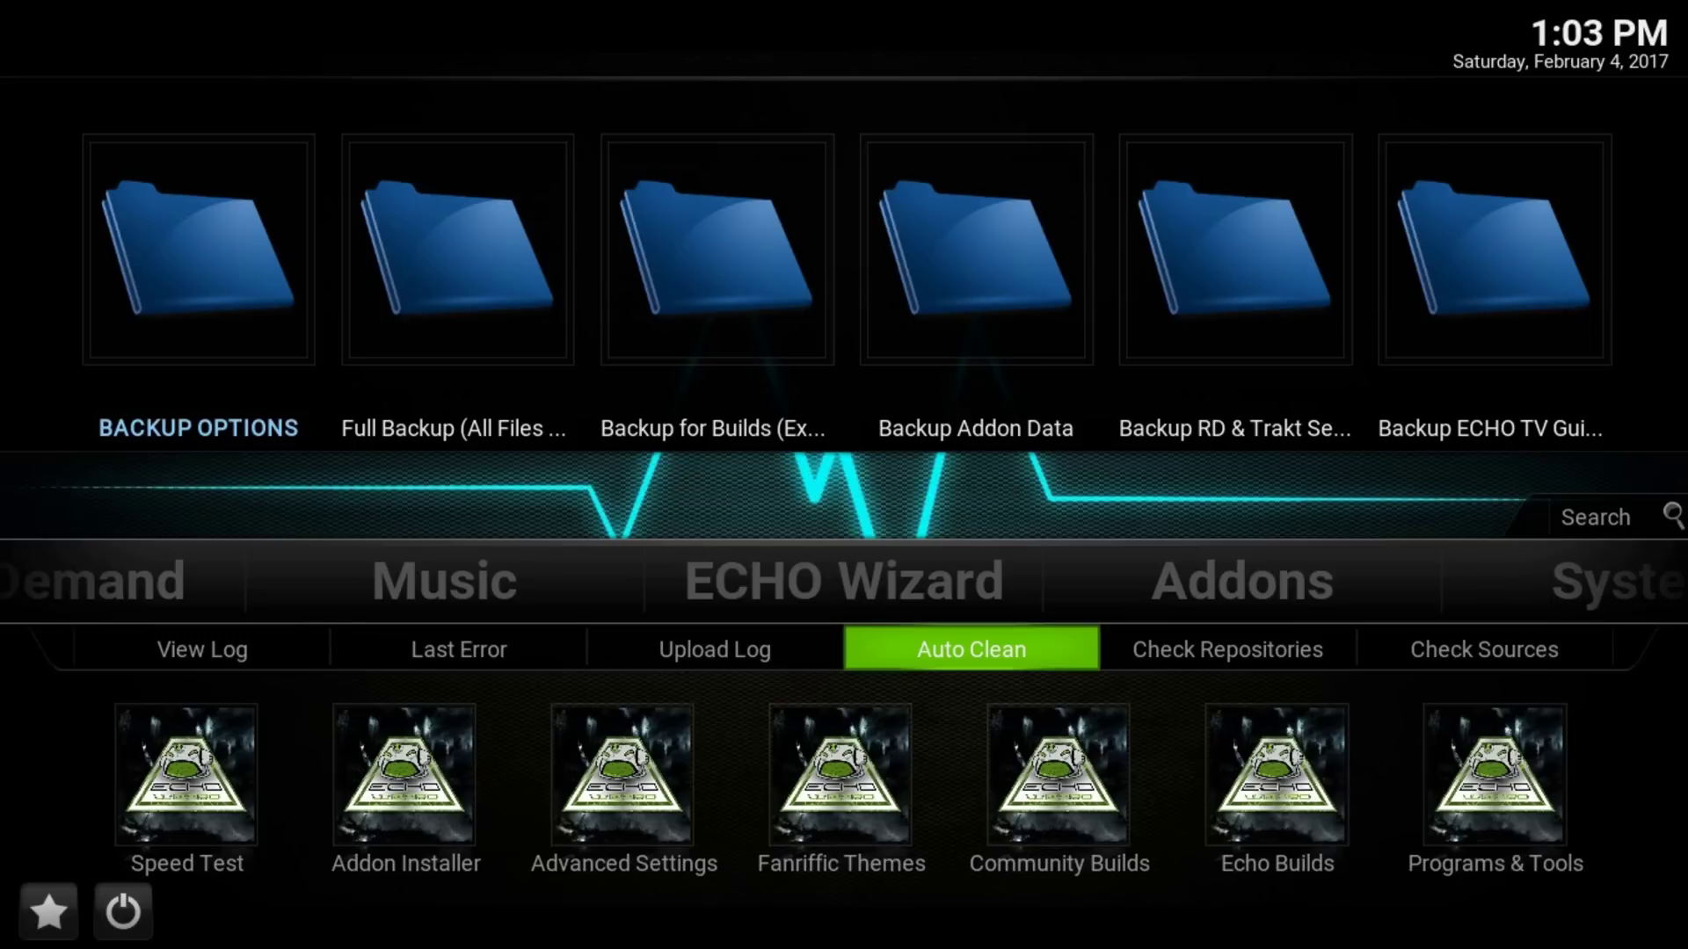
key(Return)
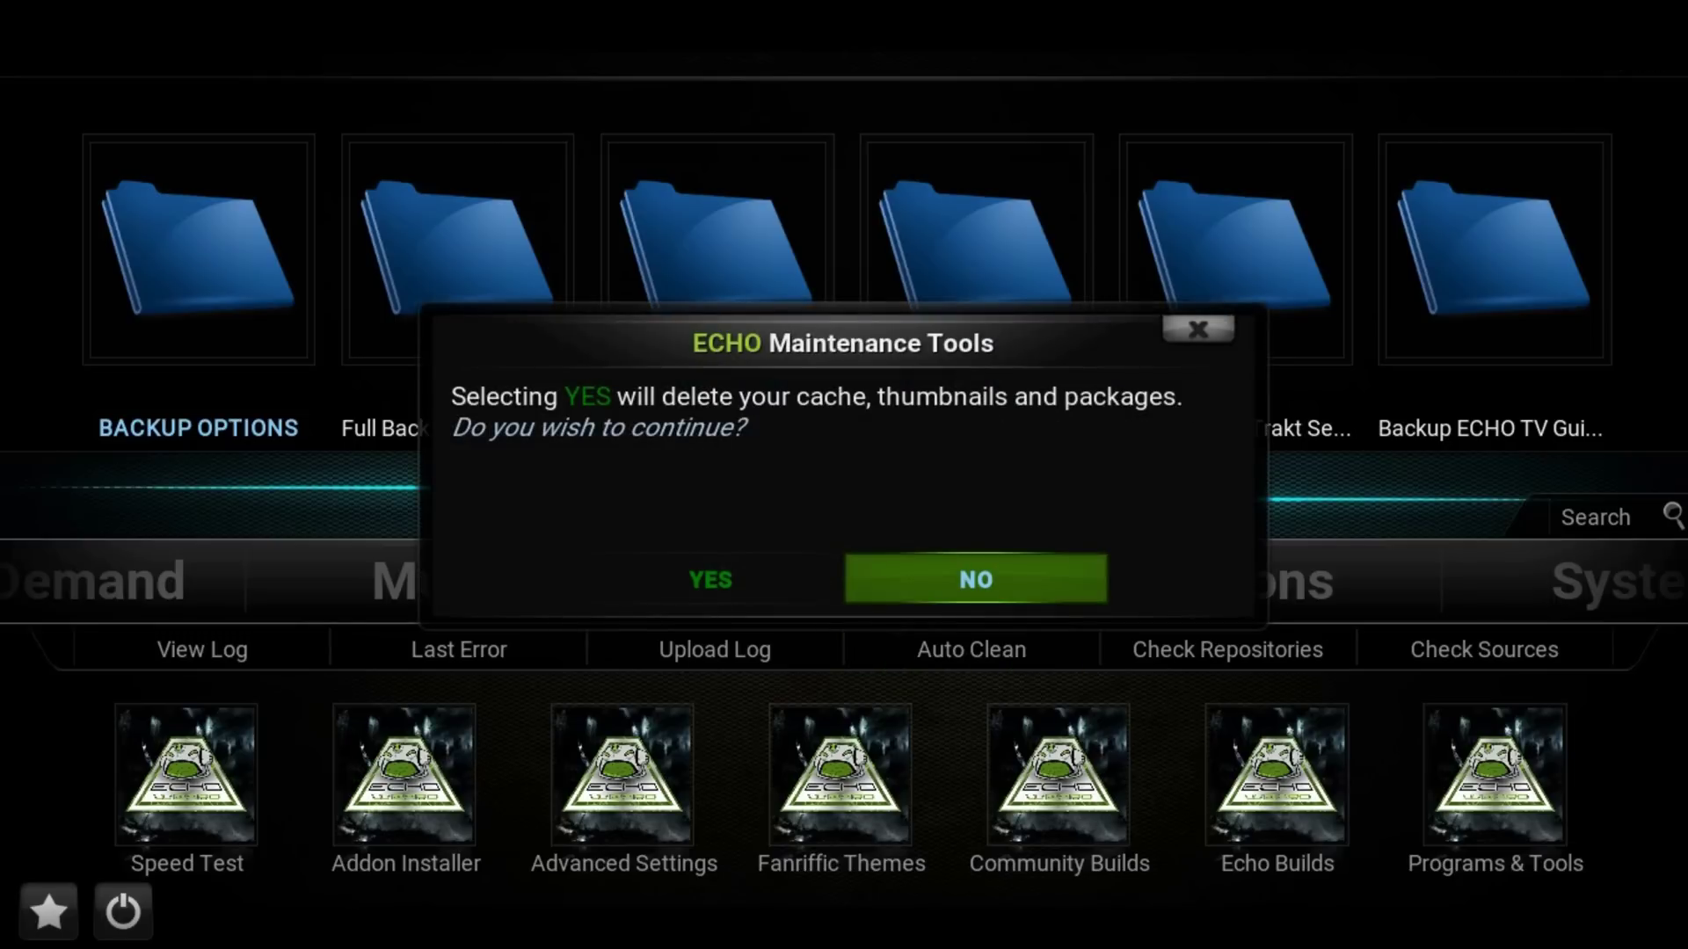
key(Left)
key(Return)
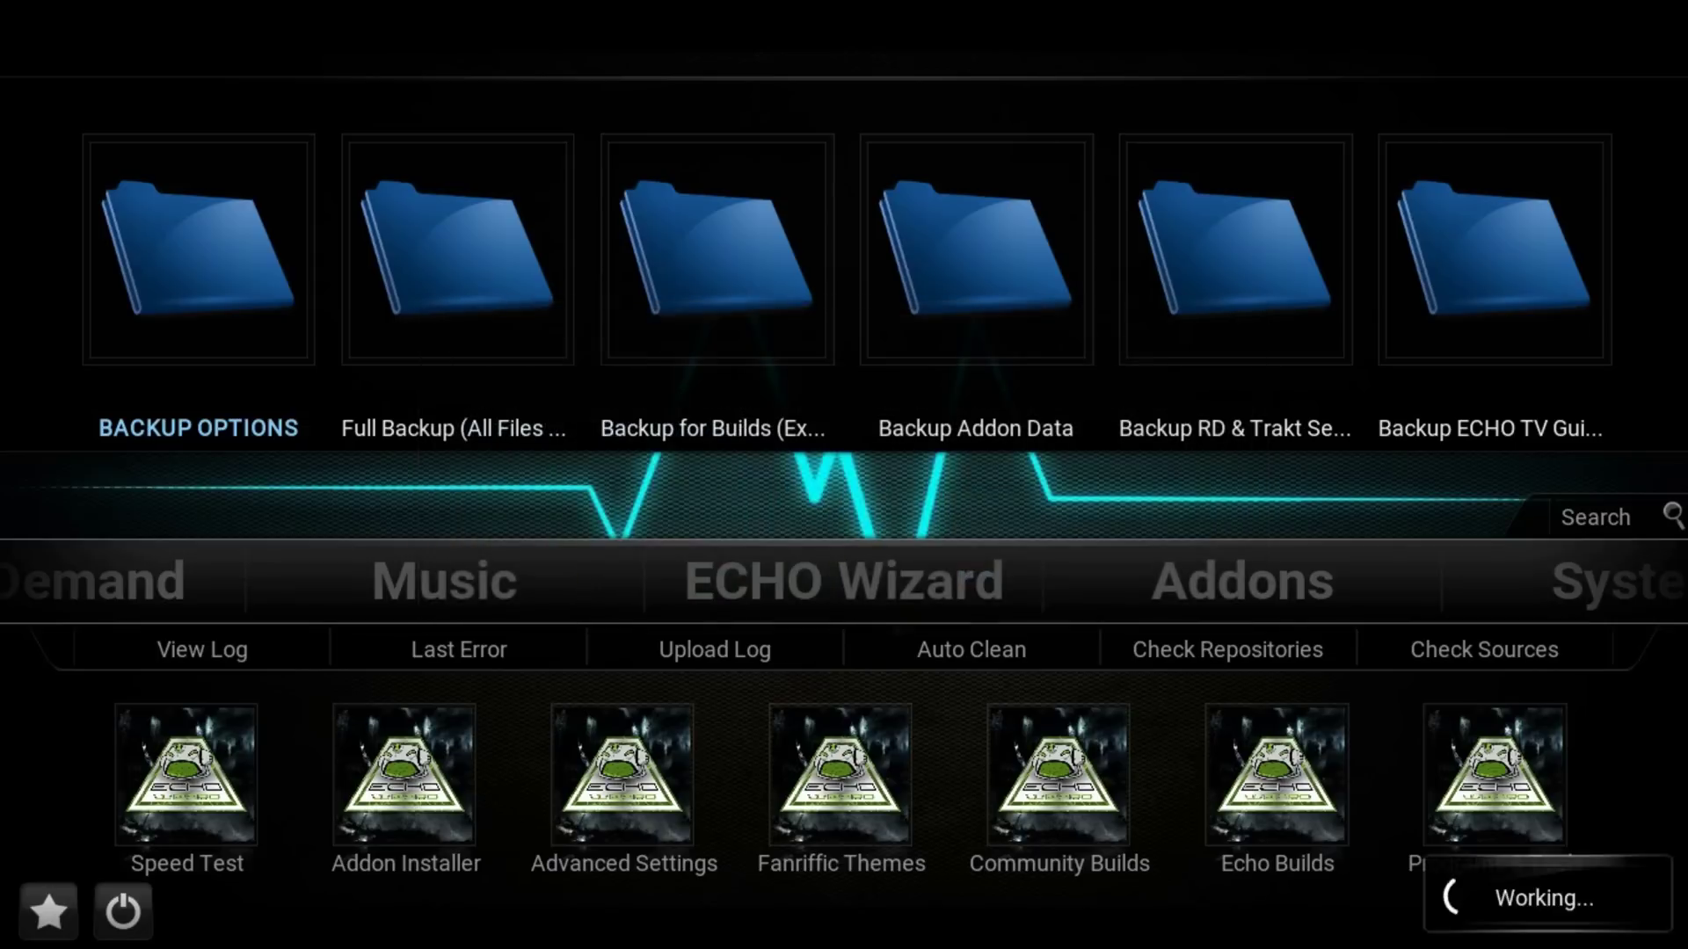
key(Return)
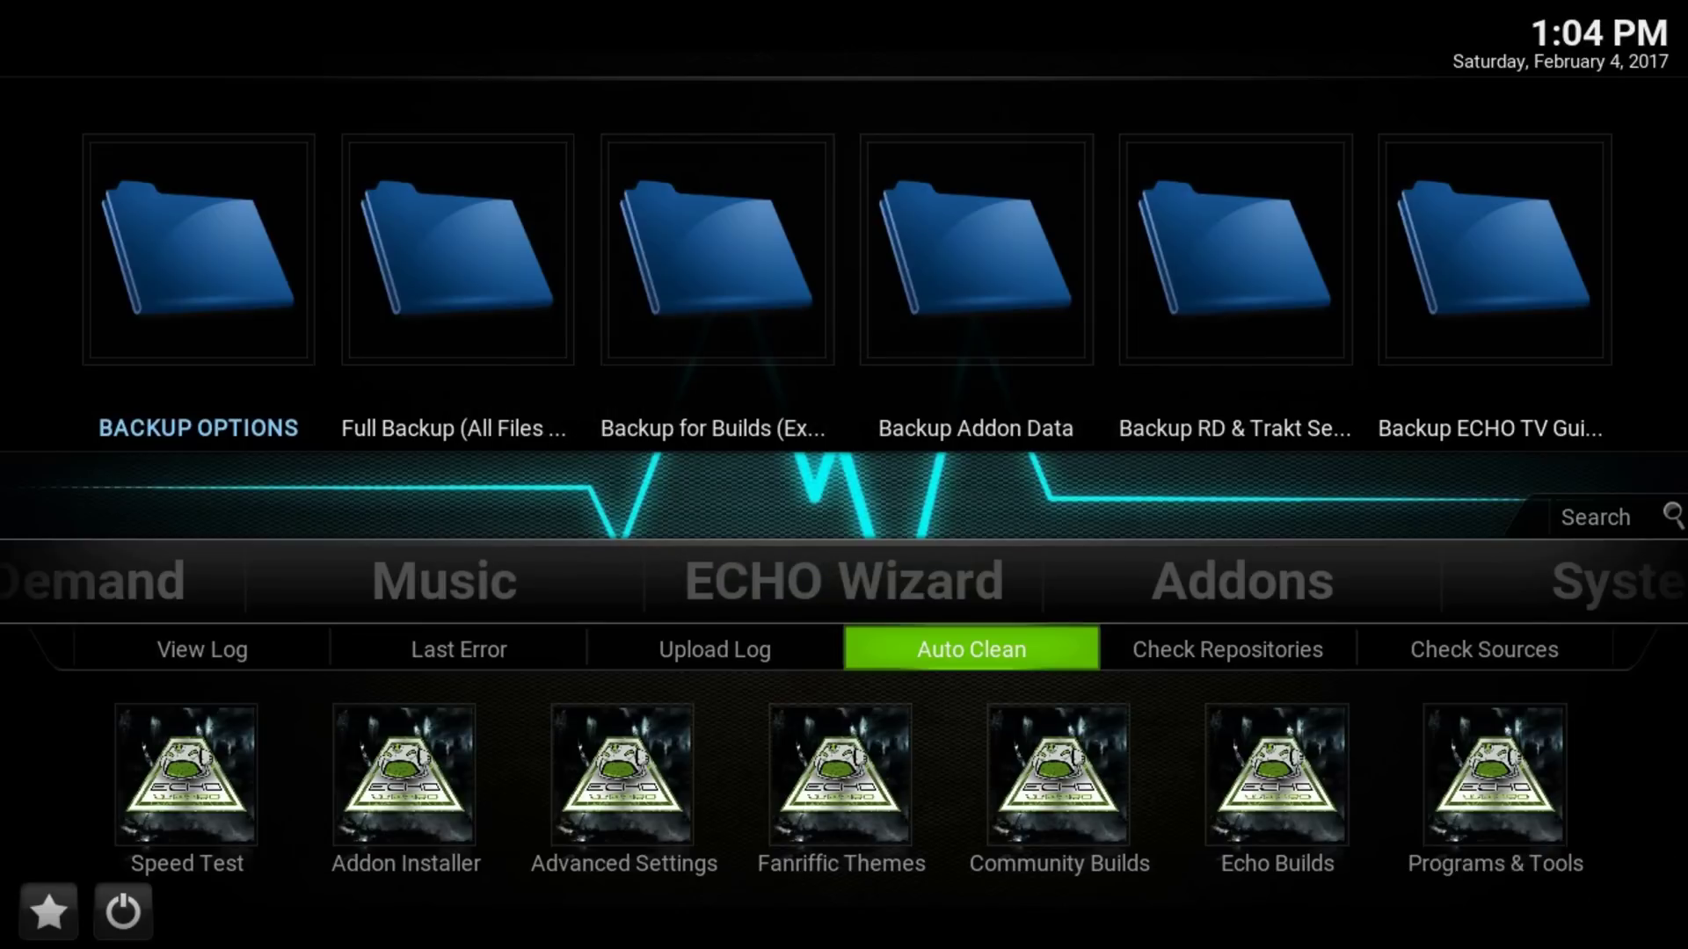
key(Up)
key(Right)
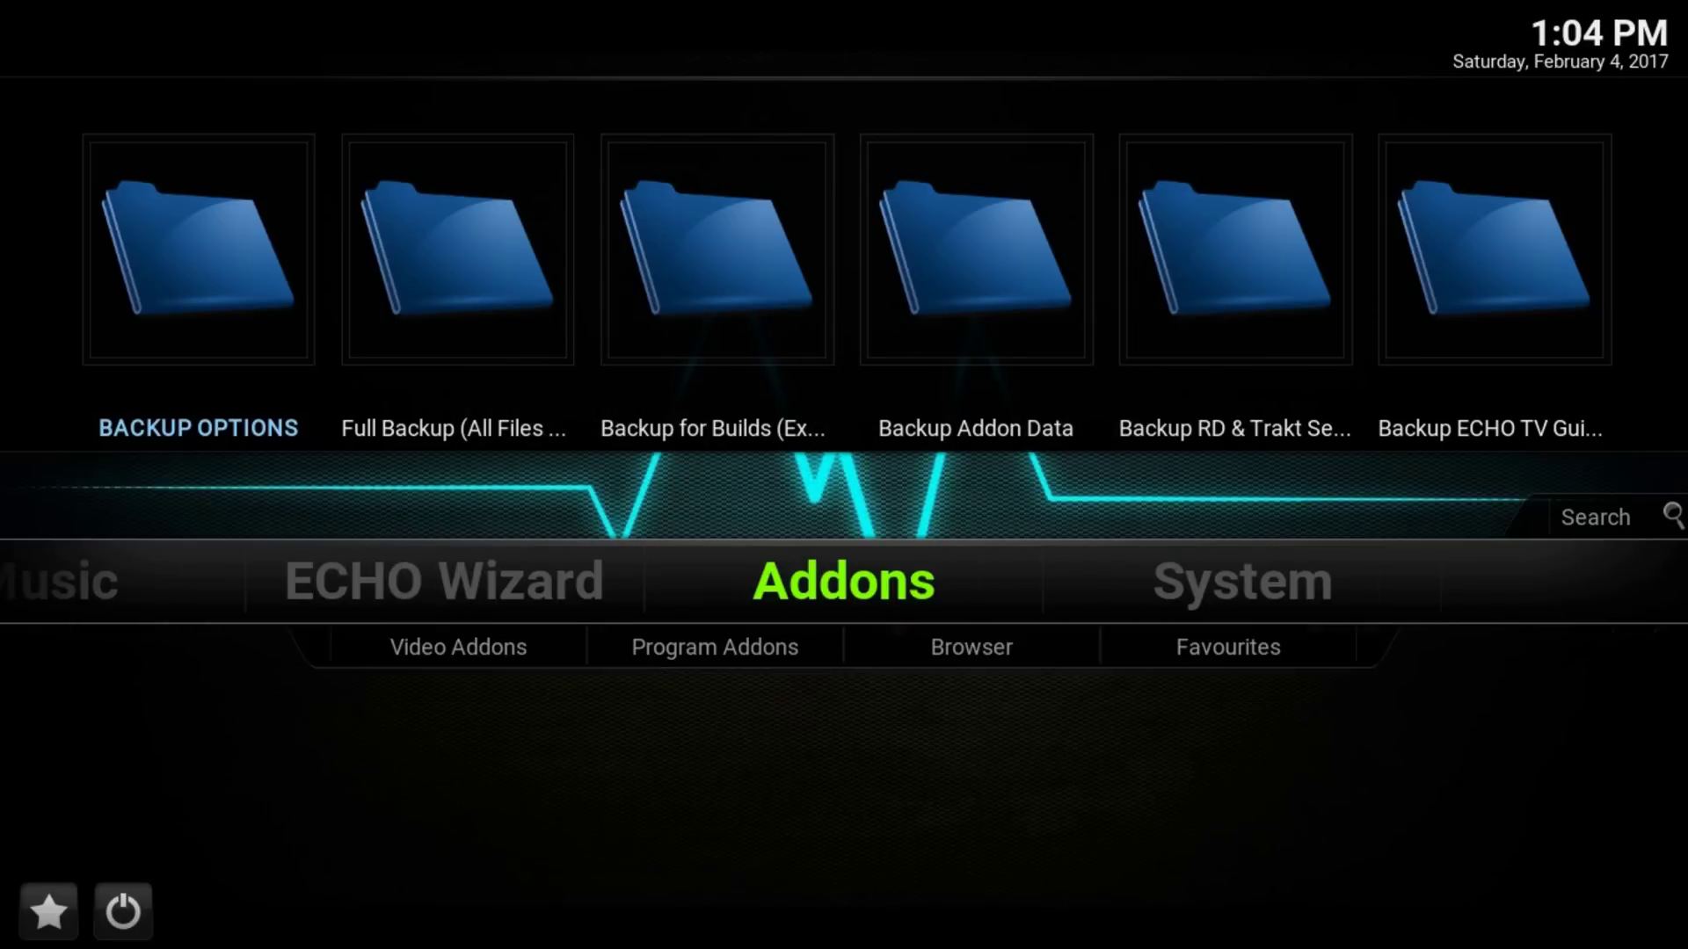
key(Down)
key(Return)
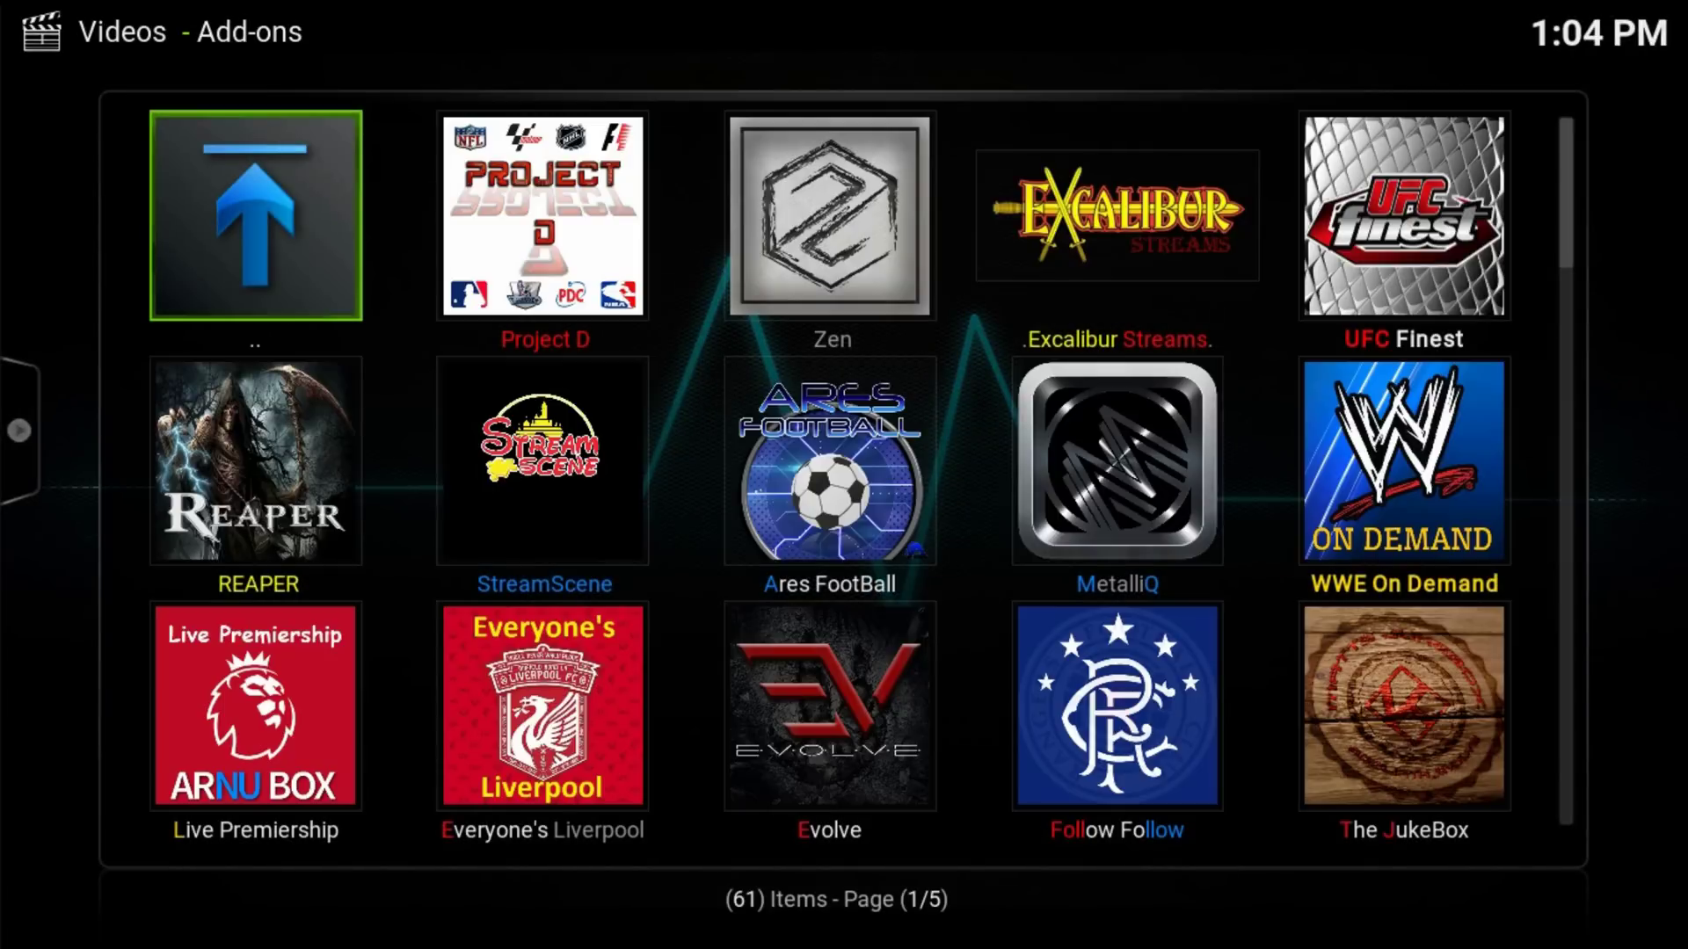
key(Down)
key(Down)
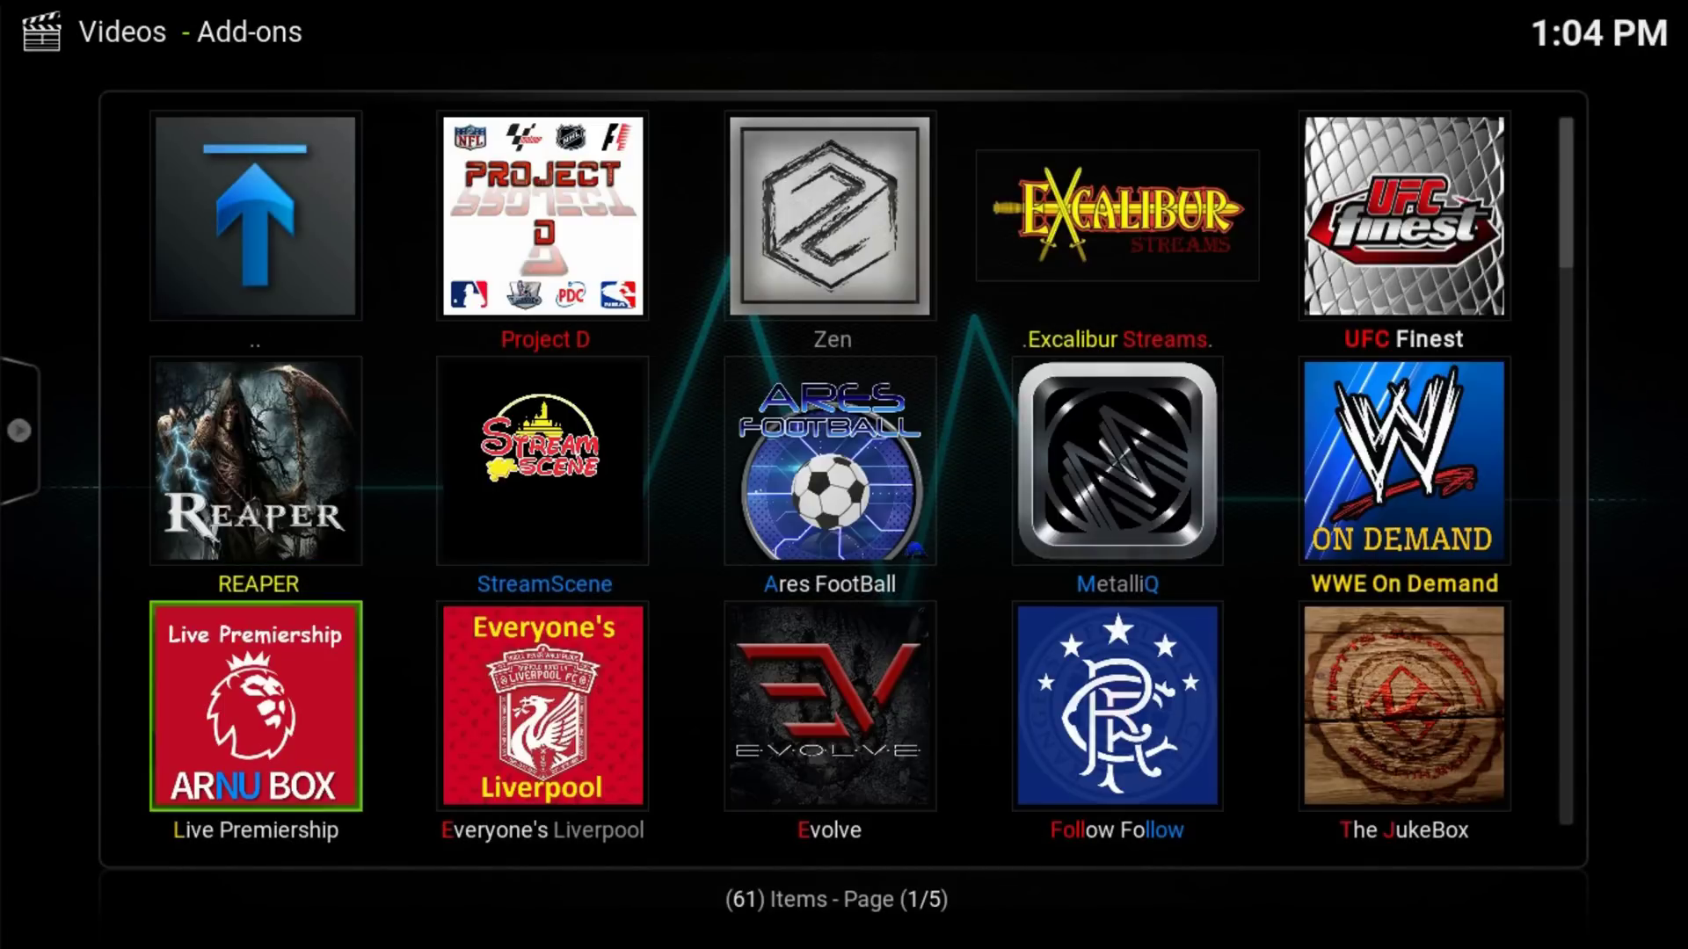
key(Down)
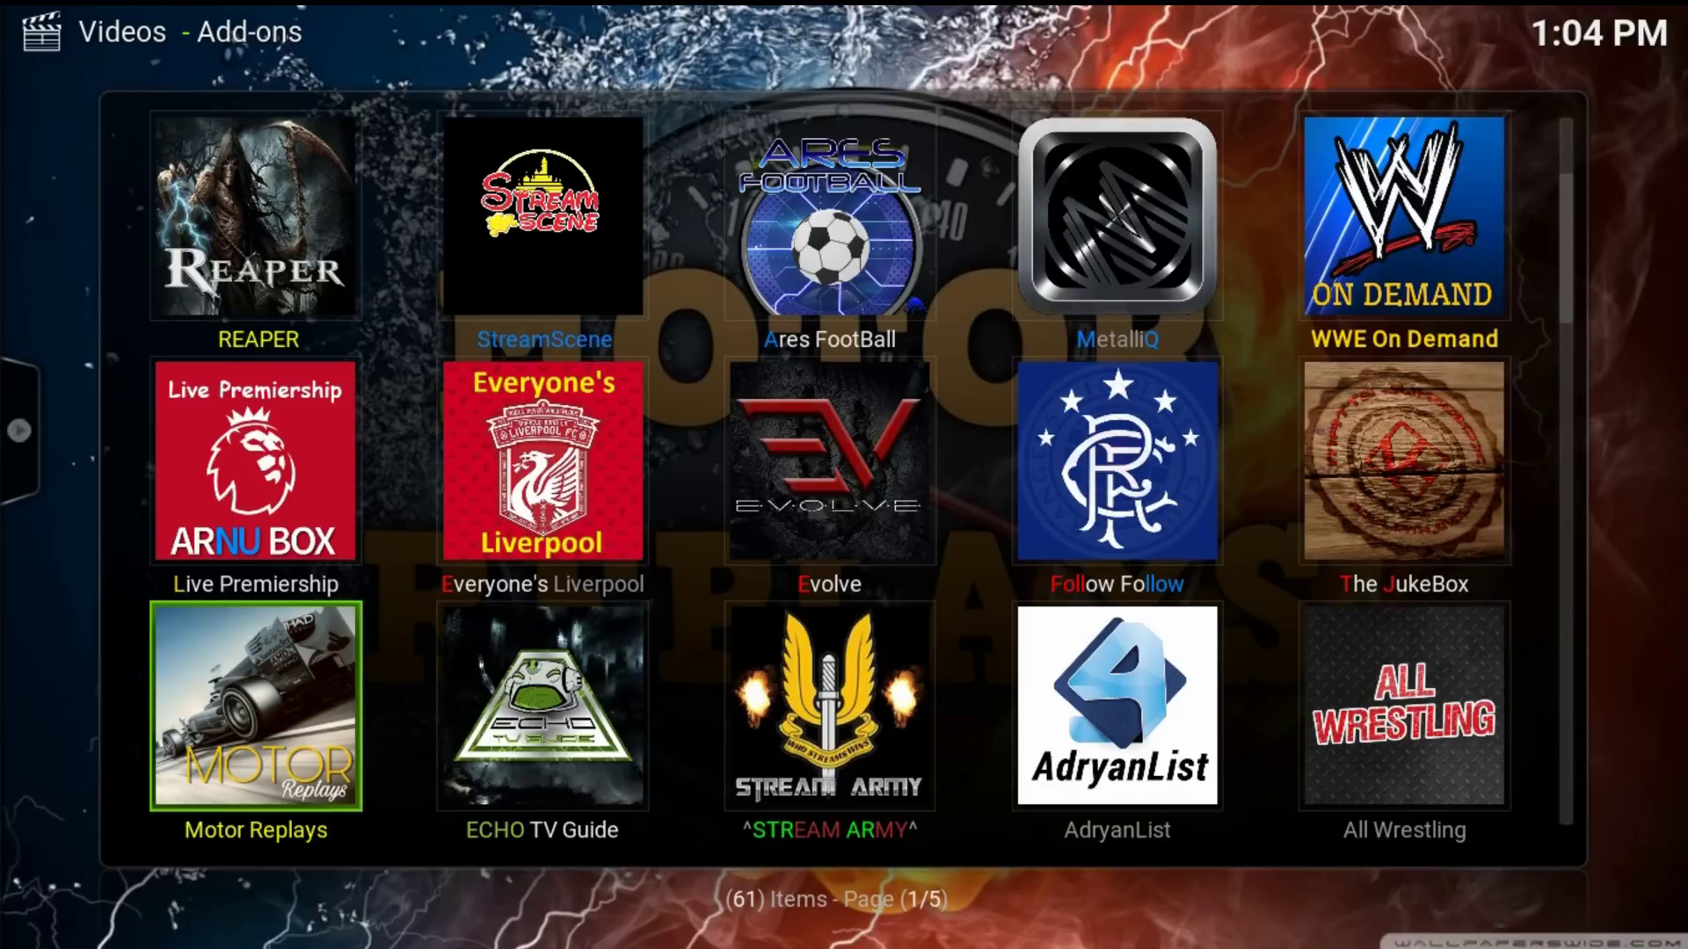
key(Down)
key(Down)
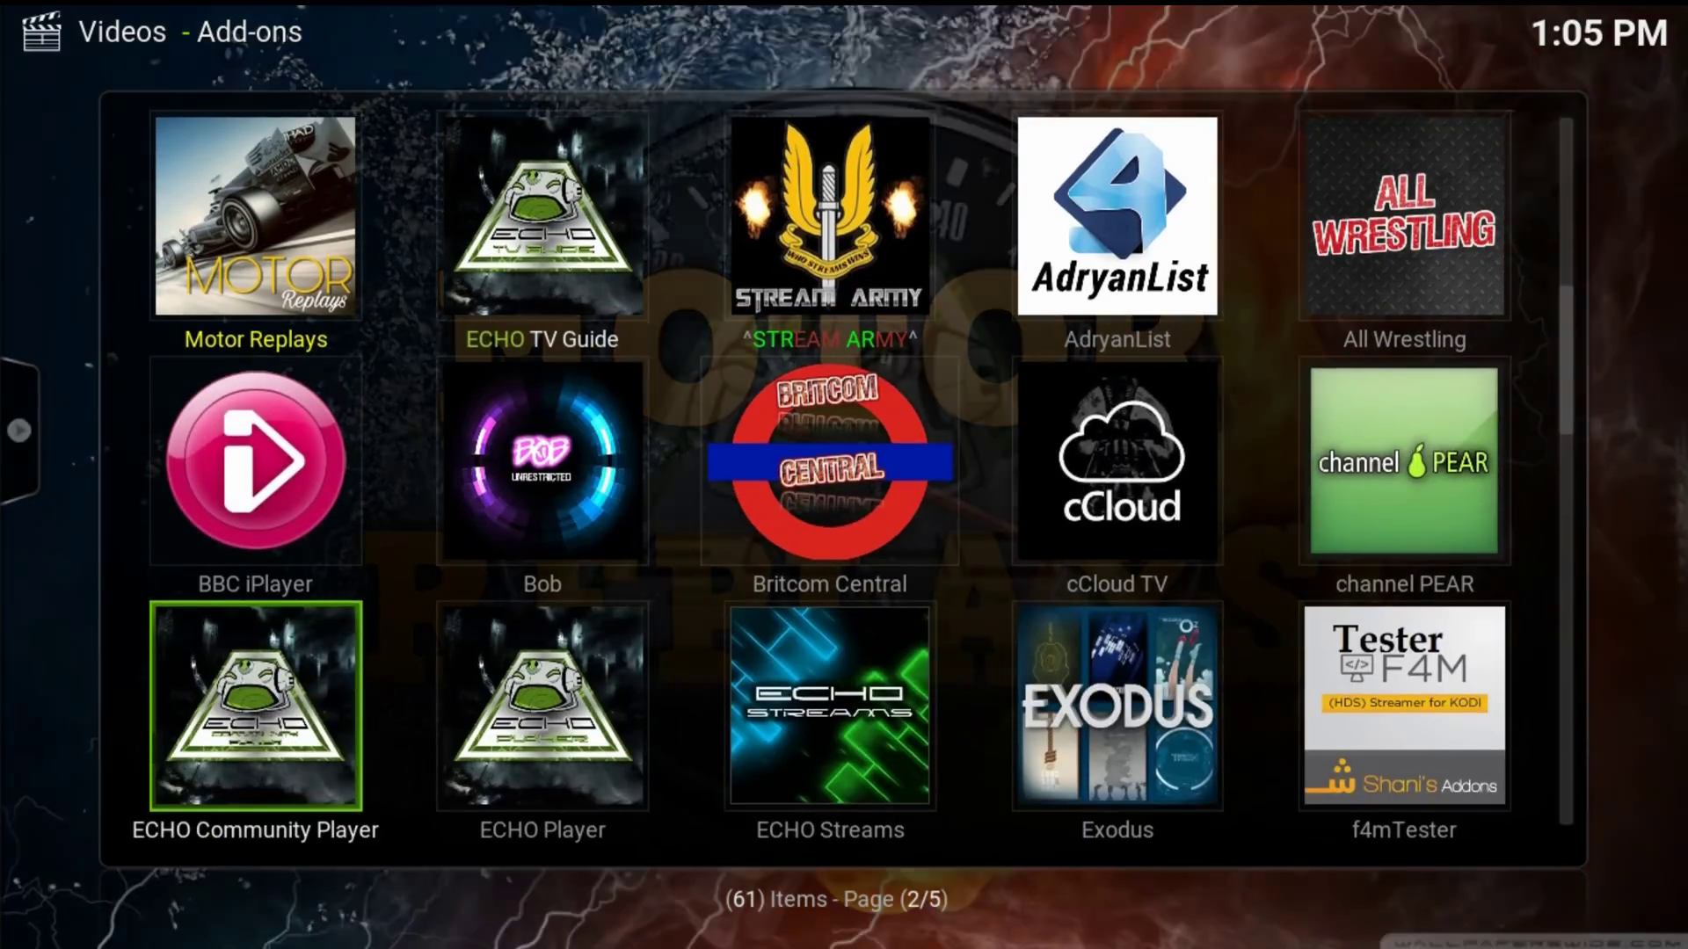
key(Down)
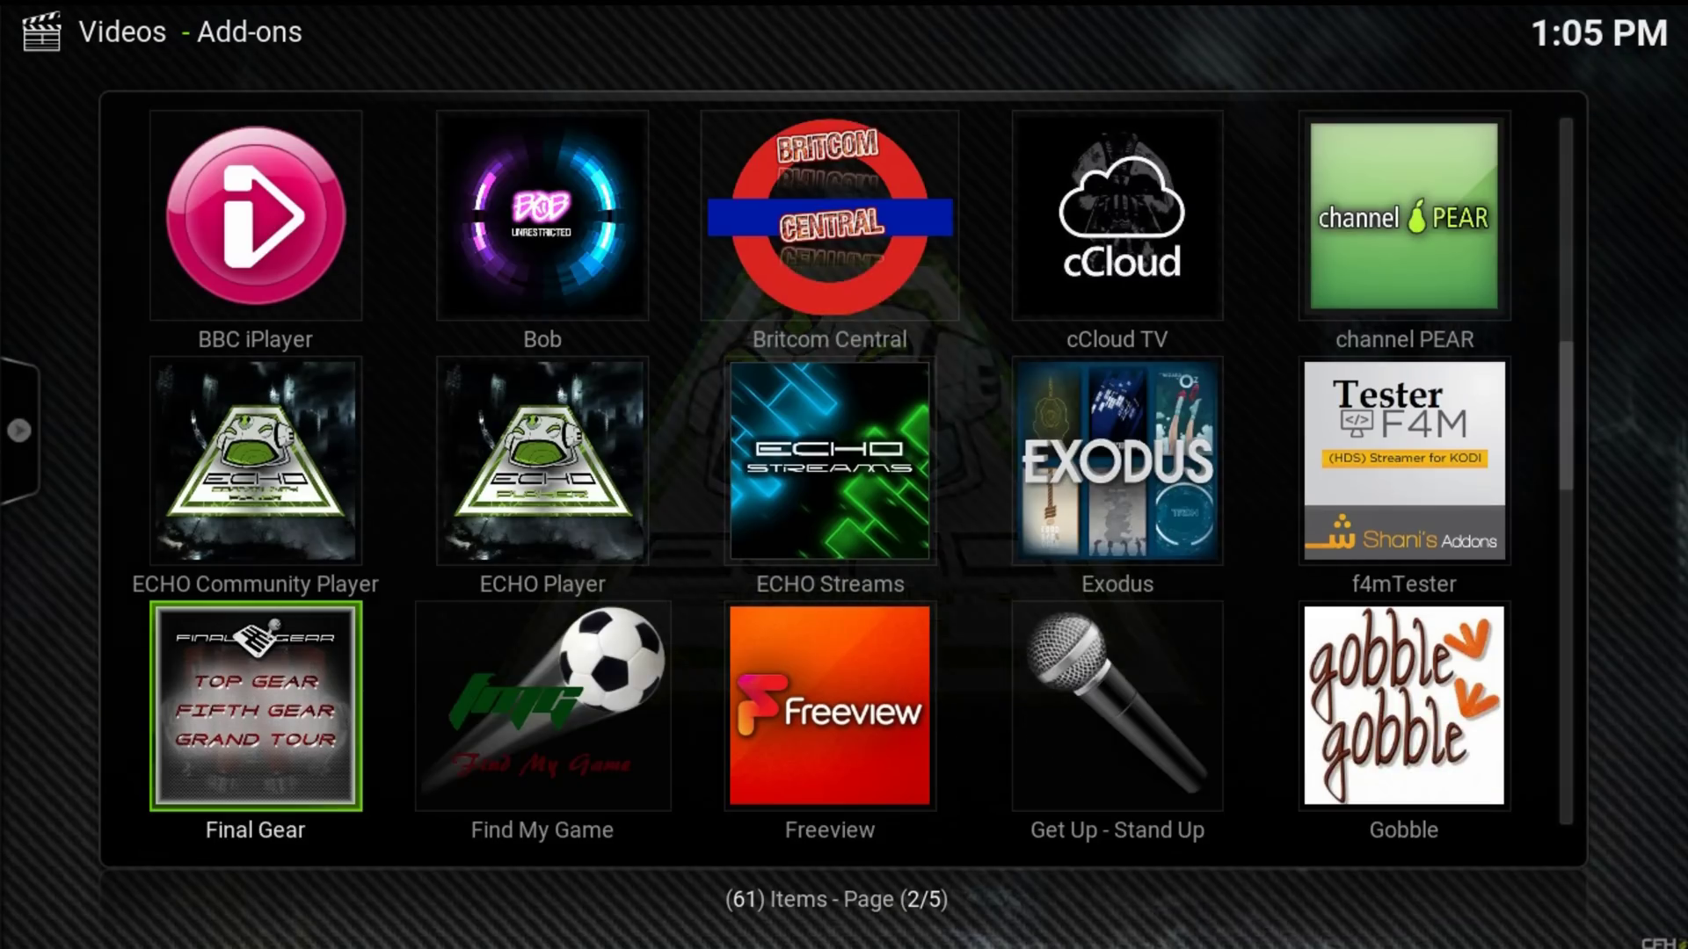
key(Down)
key(Down)
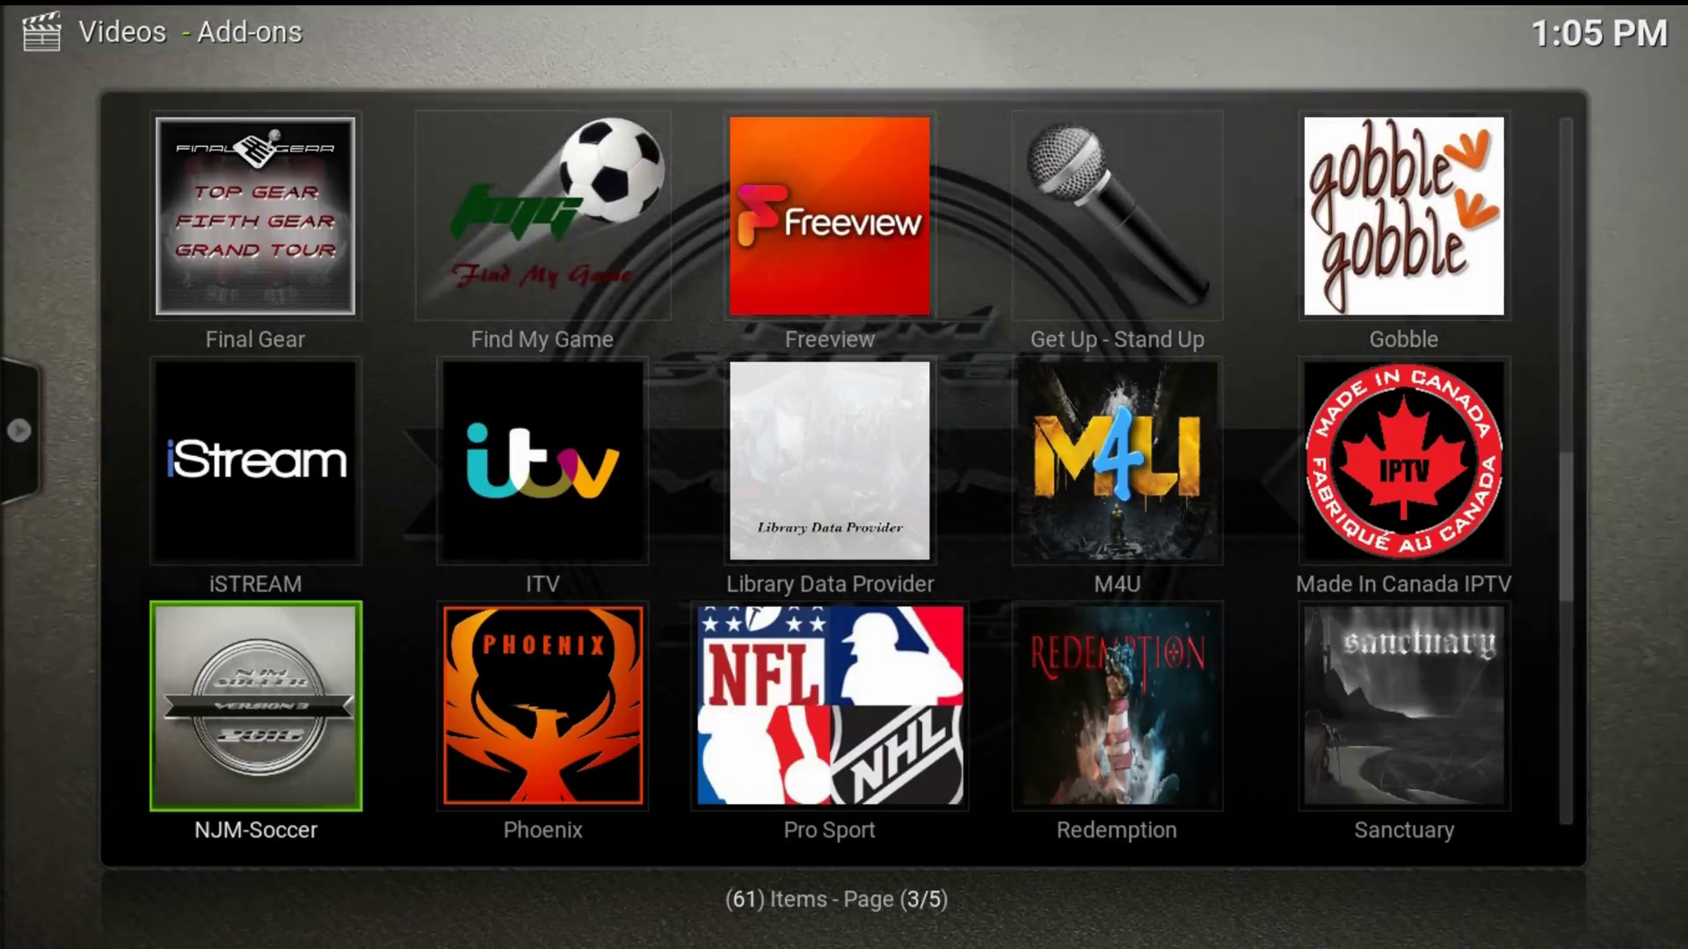
key(Down)
key(Down)
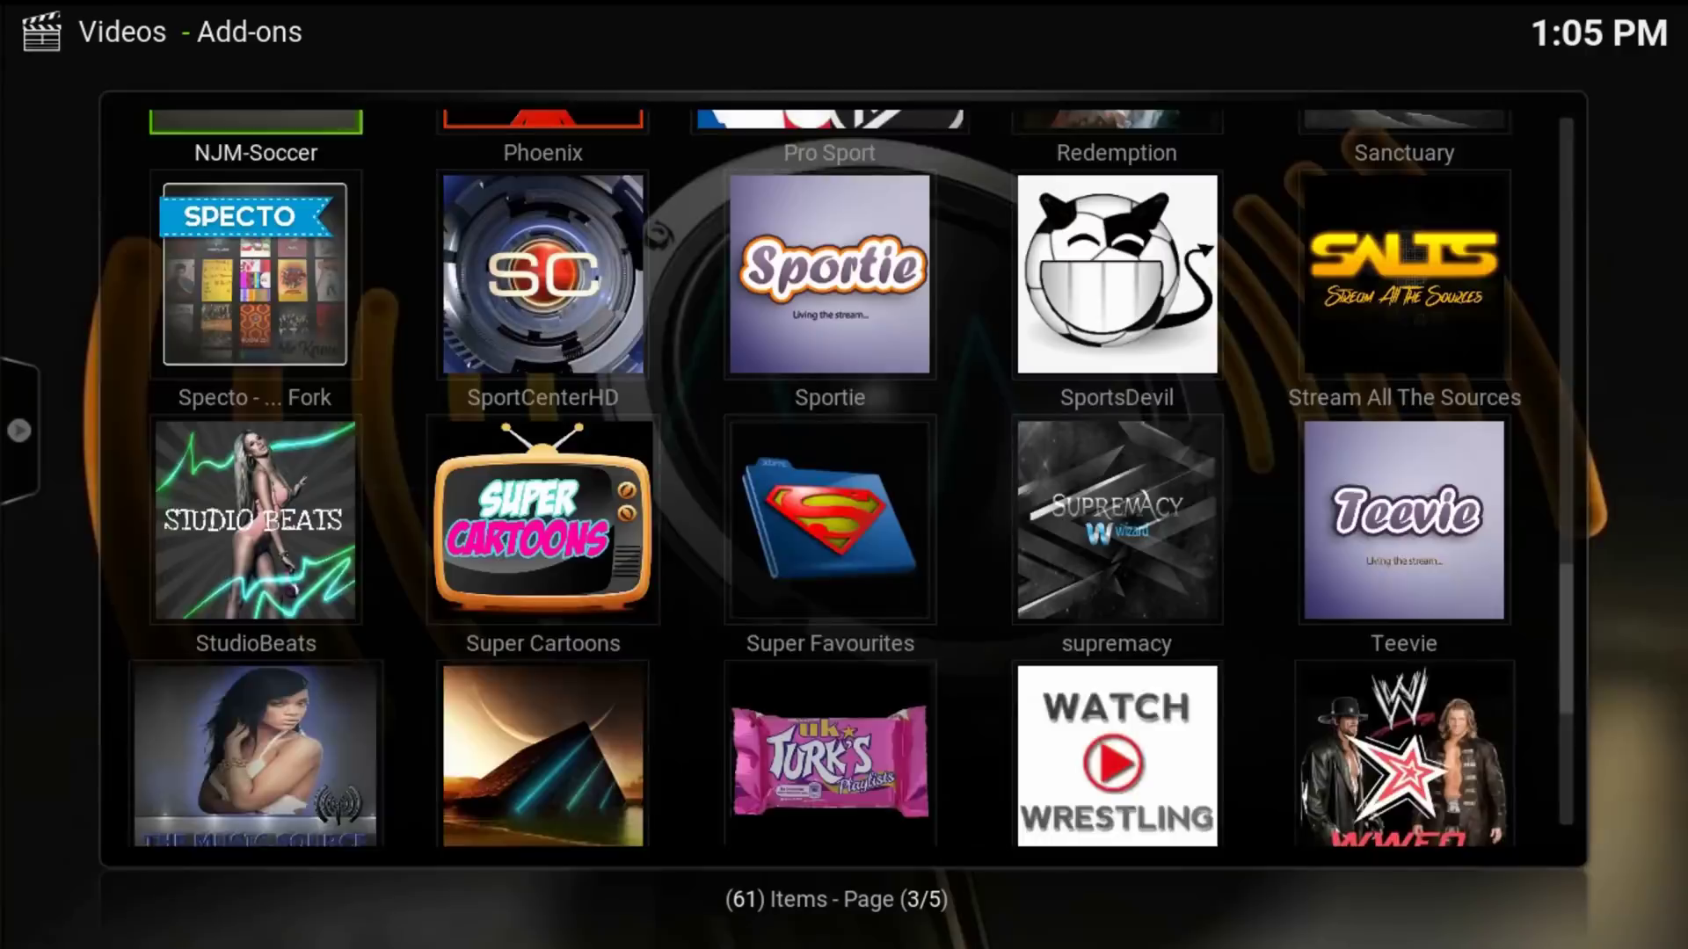
key(Up)
key(Up)
key(Up)
key(Up)
key(Up)
key(Up)
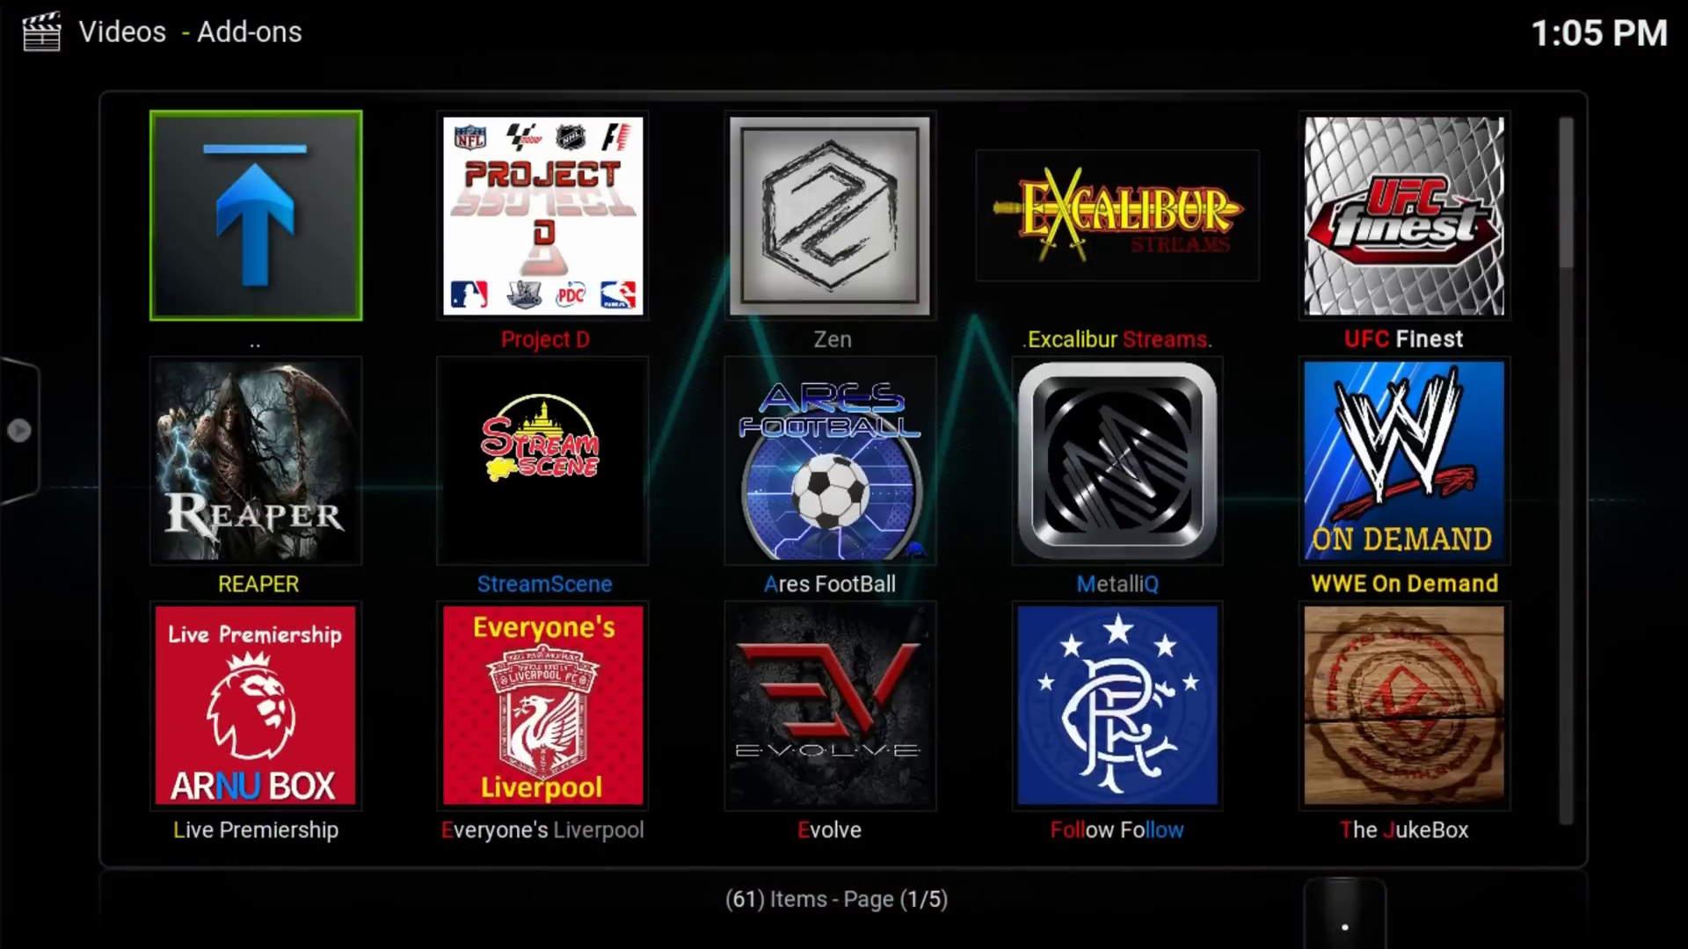
key(Up)
key(Down)
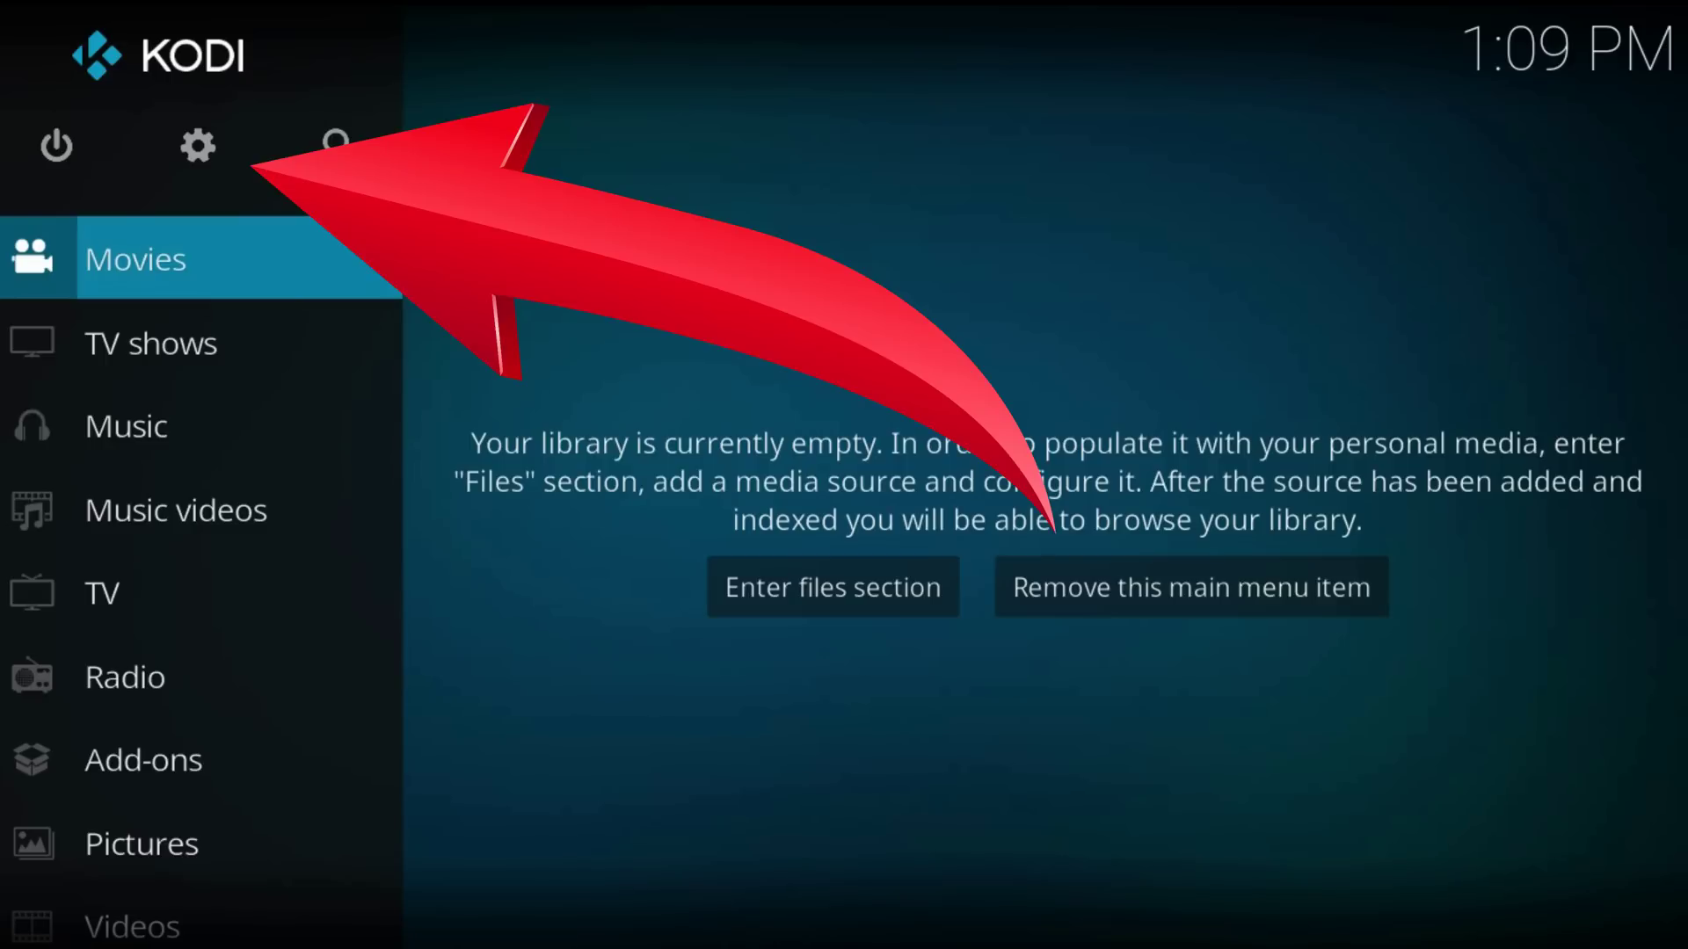
Step: Go from the home screen's settings entry to the System settings page
key(Up)
key(Right)
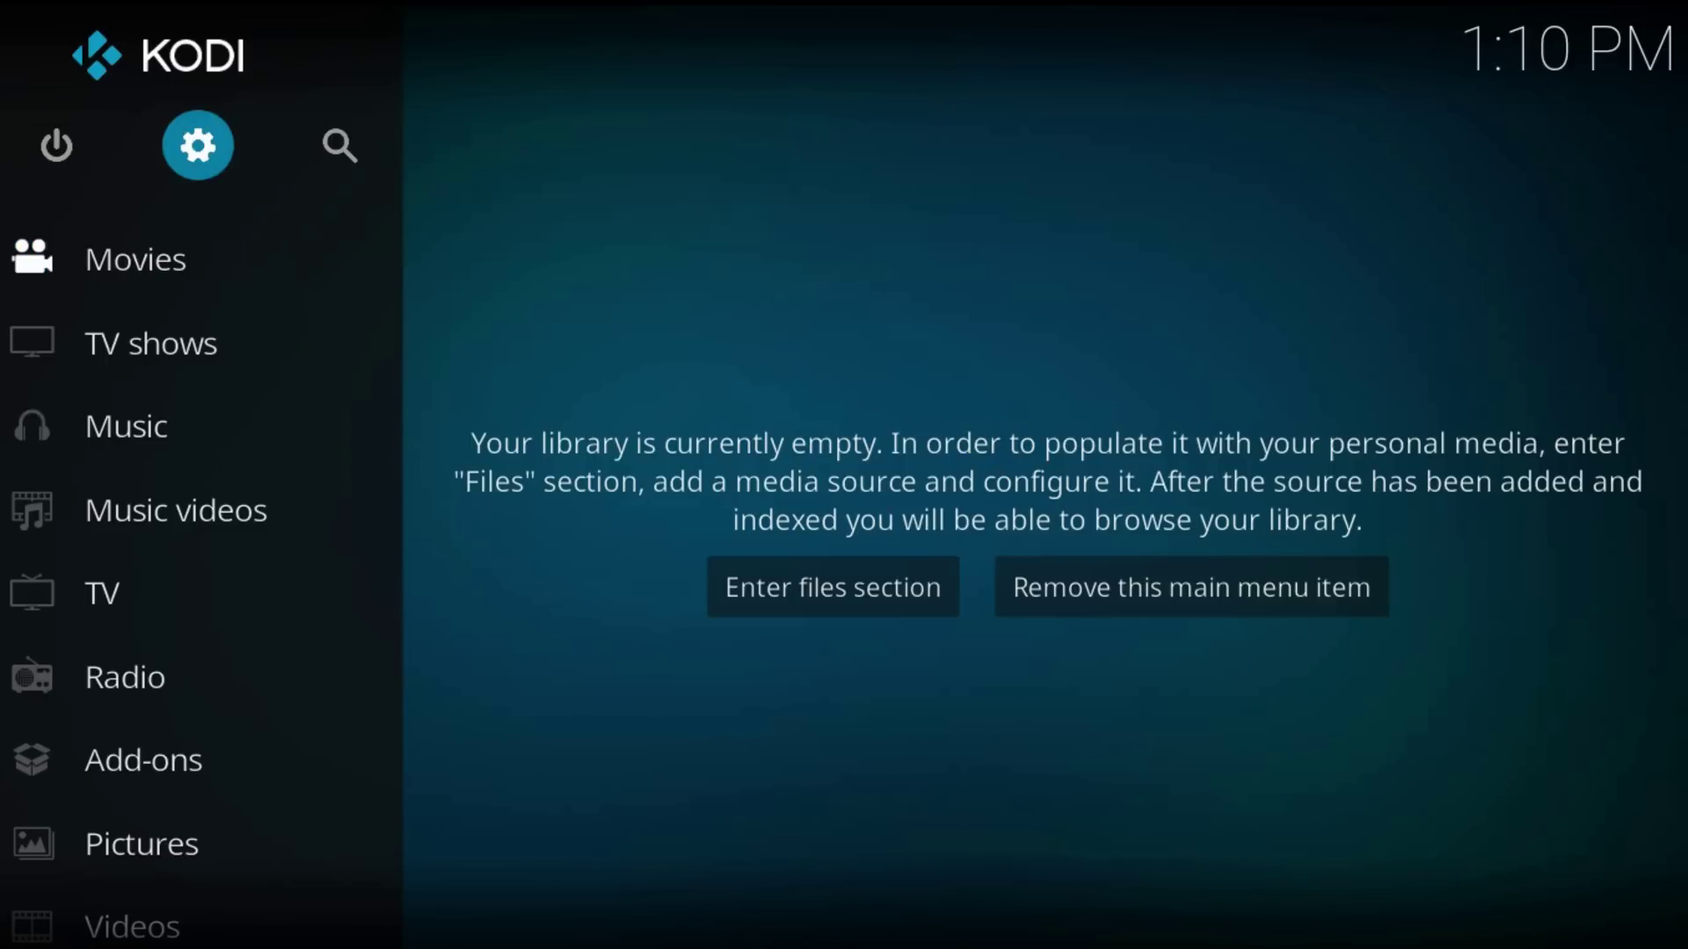
key(Return)
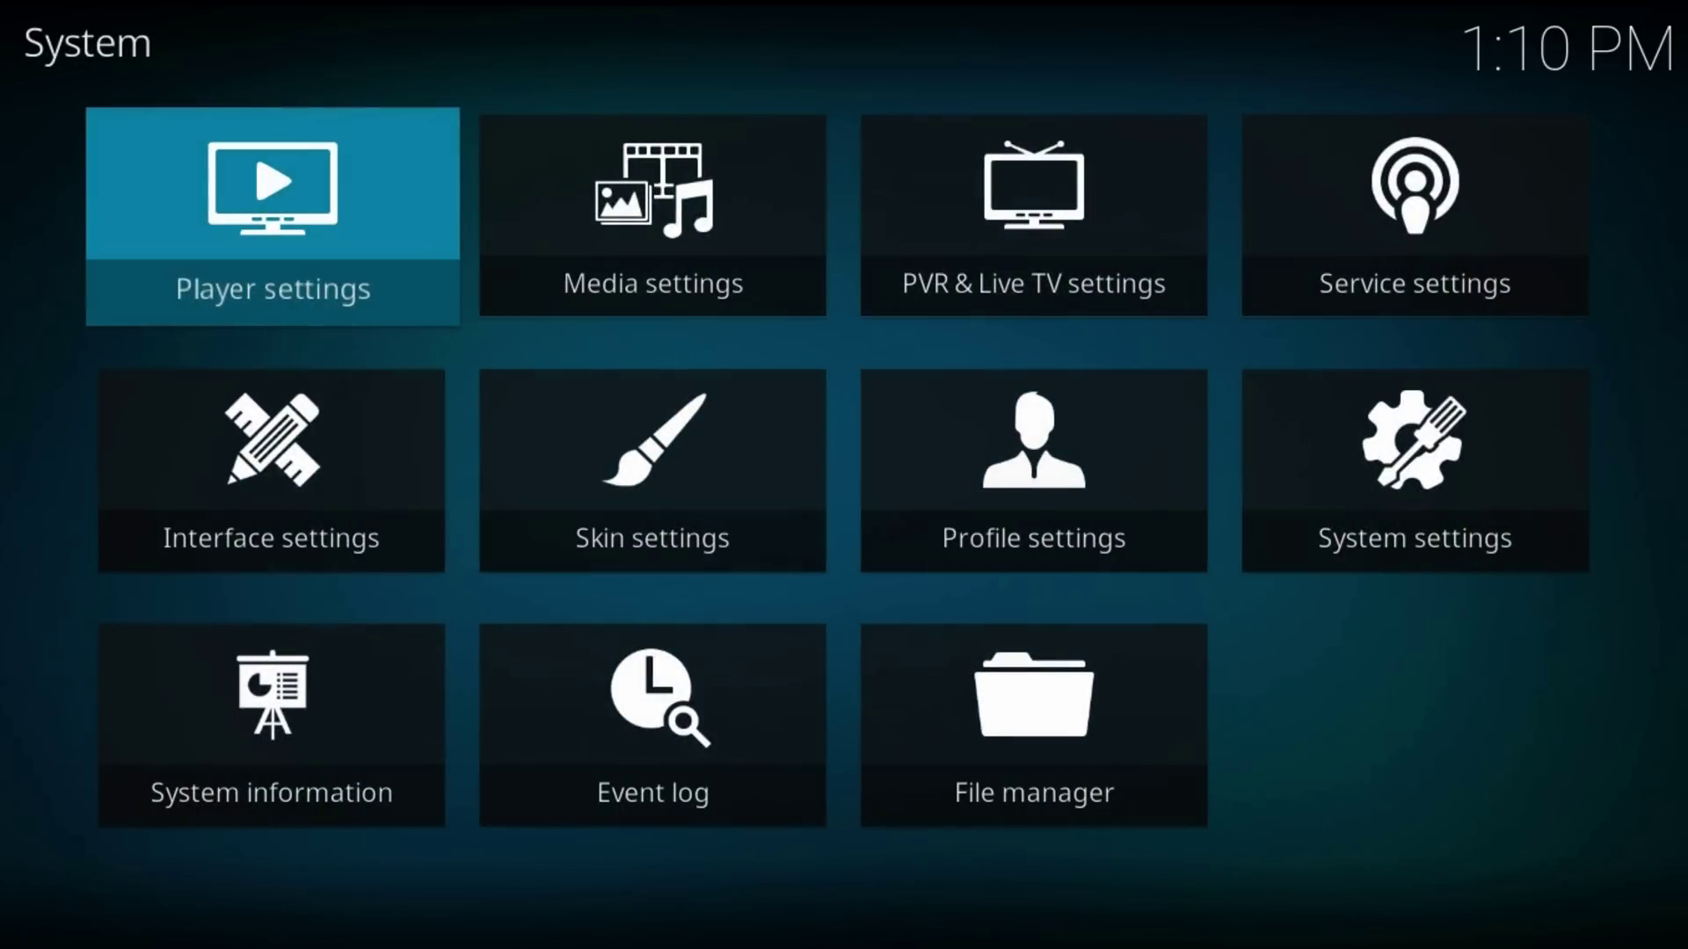
key(Down)
key(Right)
key(Right)
key(Right)
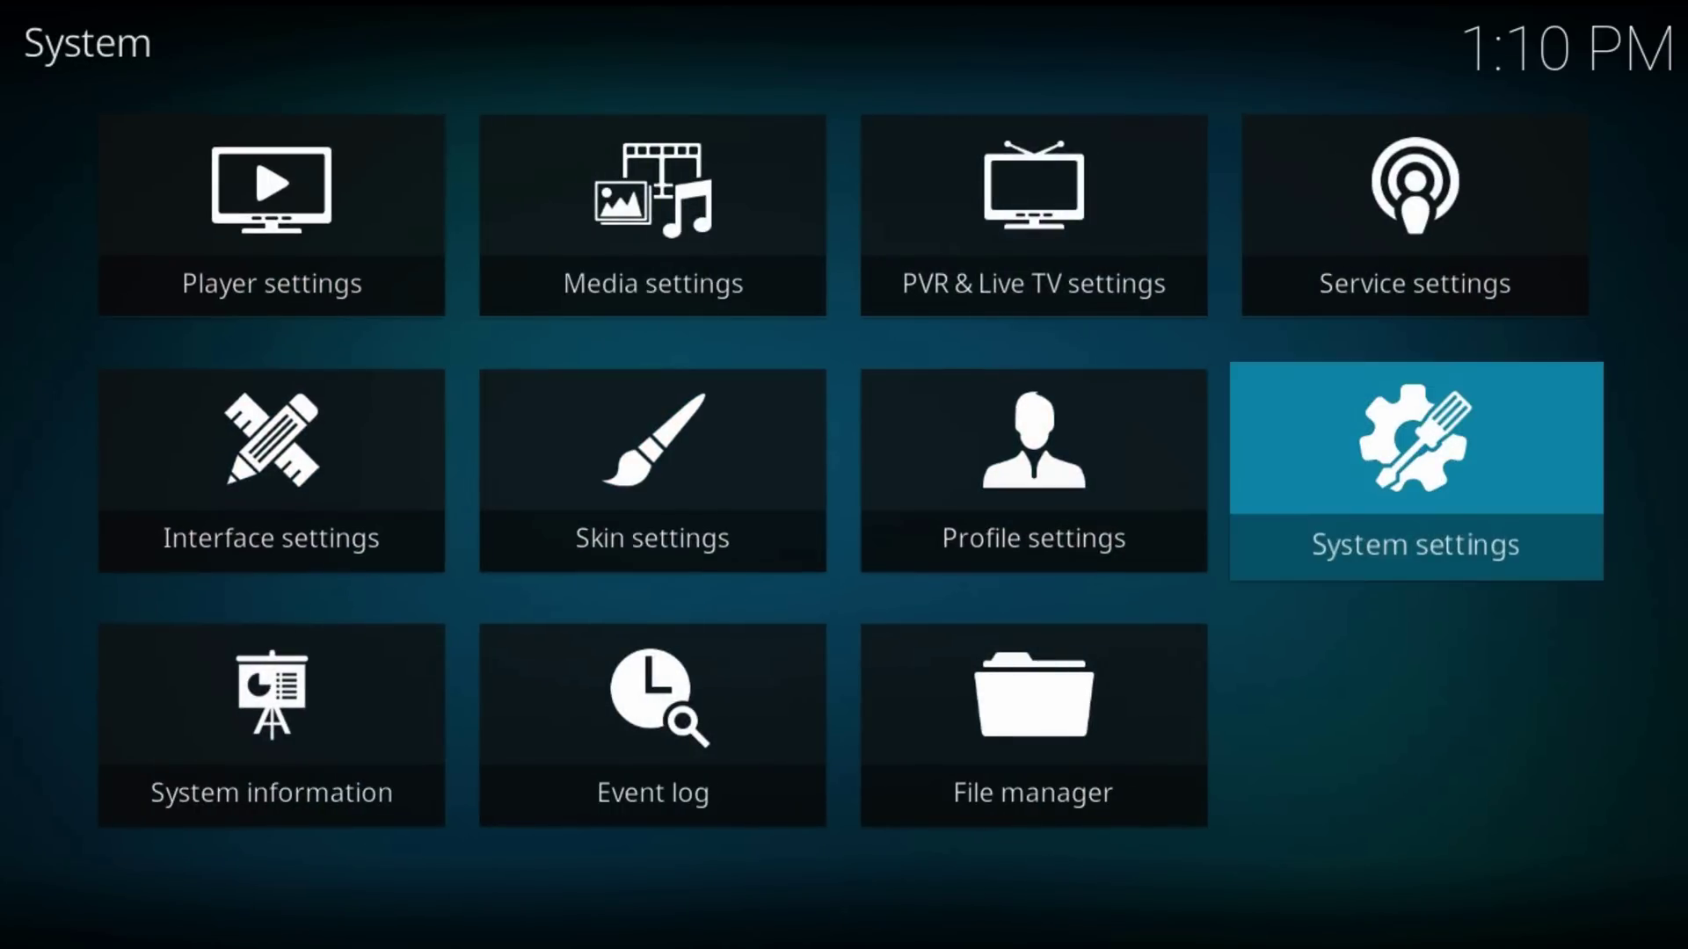
key(Return)
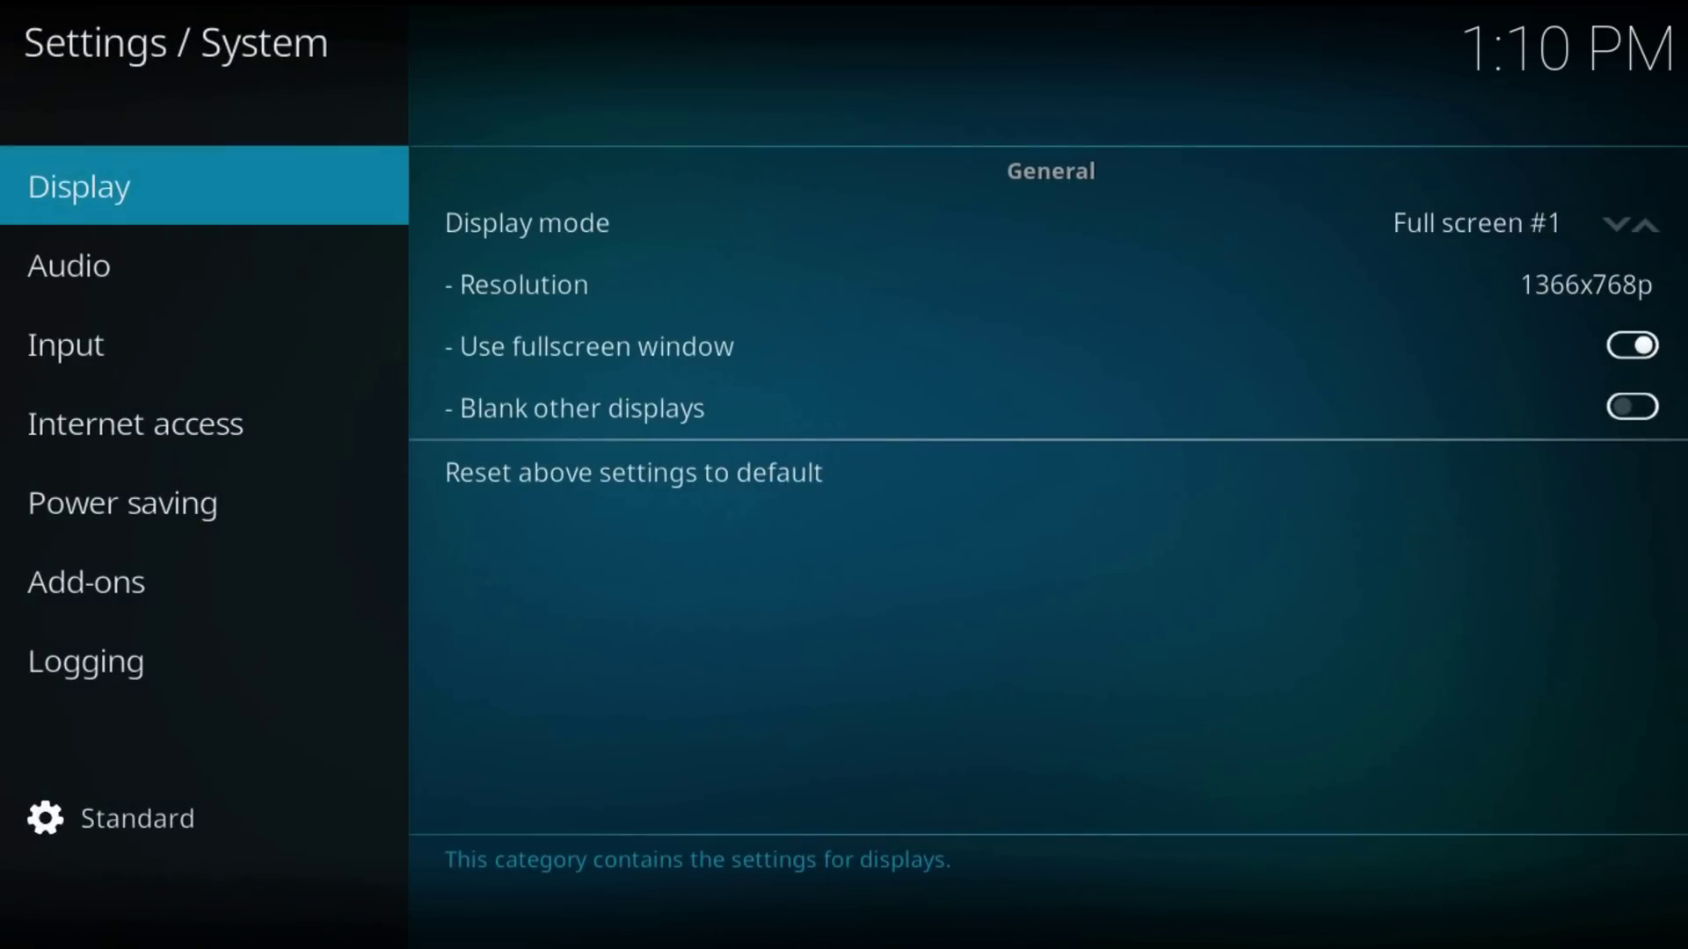
Step: Turn on Unknown sources under Add-ons, accept the warning, and leave System settings
key(Down)
key(Down)
key(Down)
key(Down)
key(Down)
key(Right)
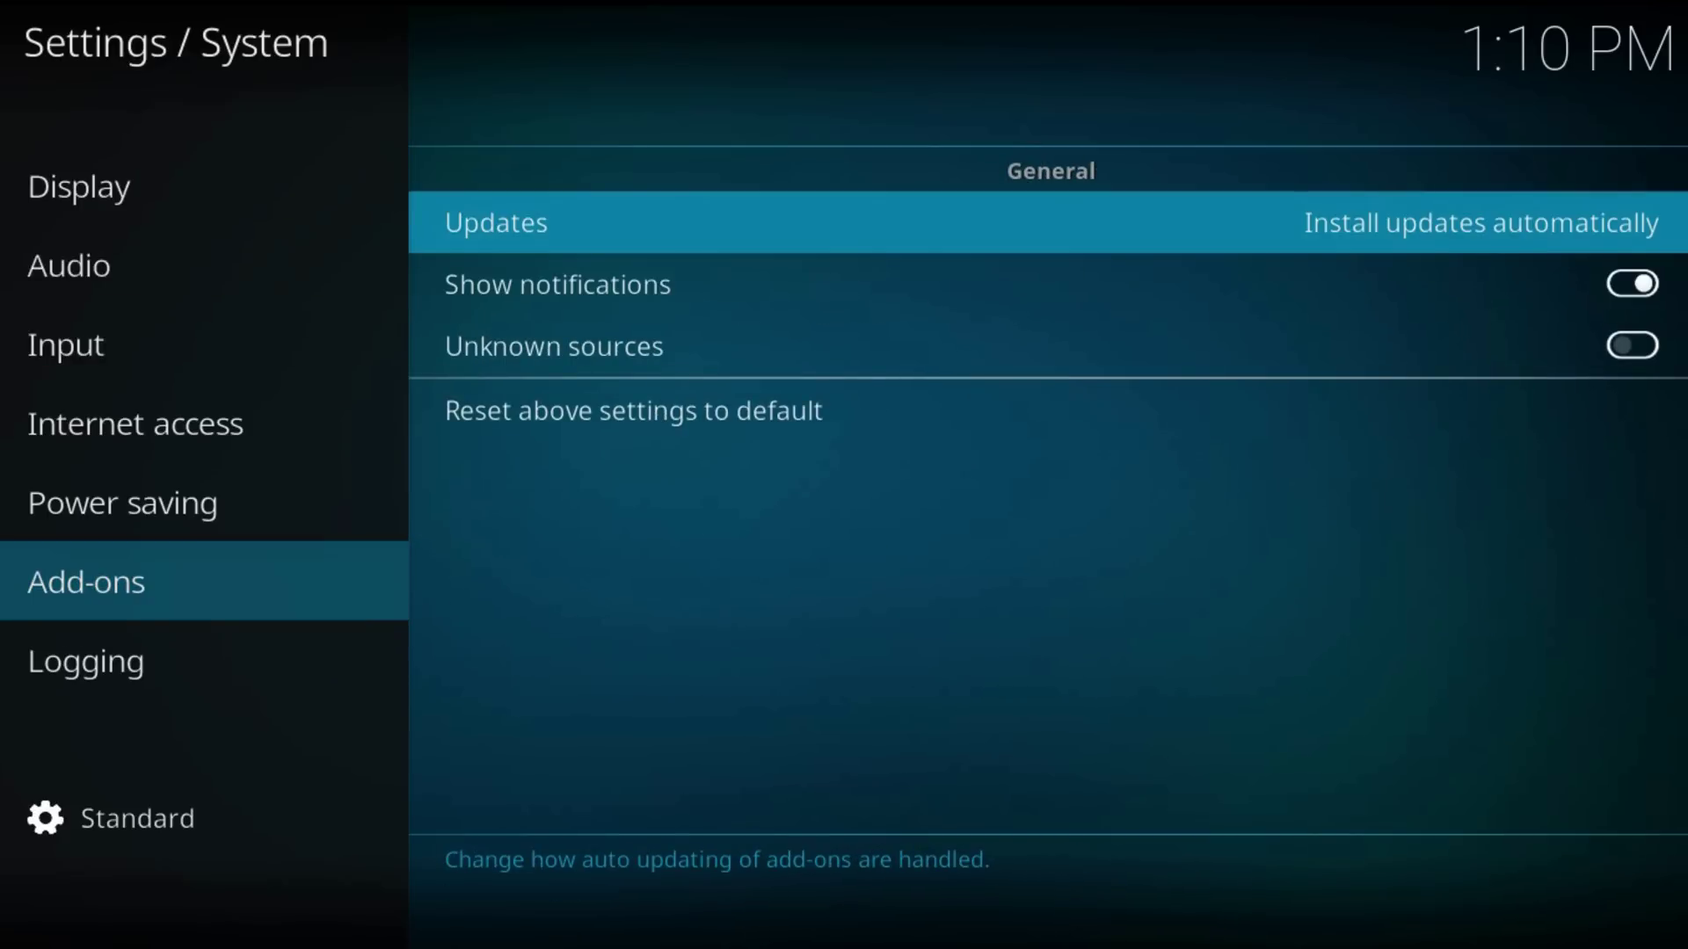
key(Down)
key(Down)
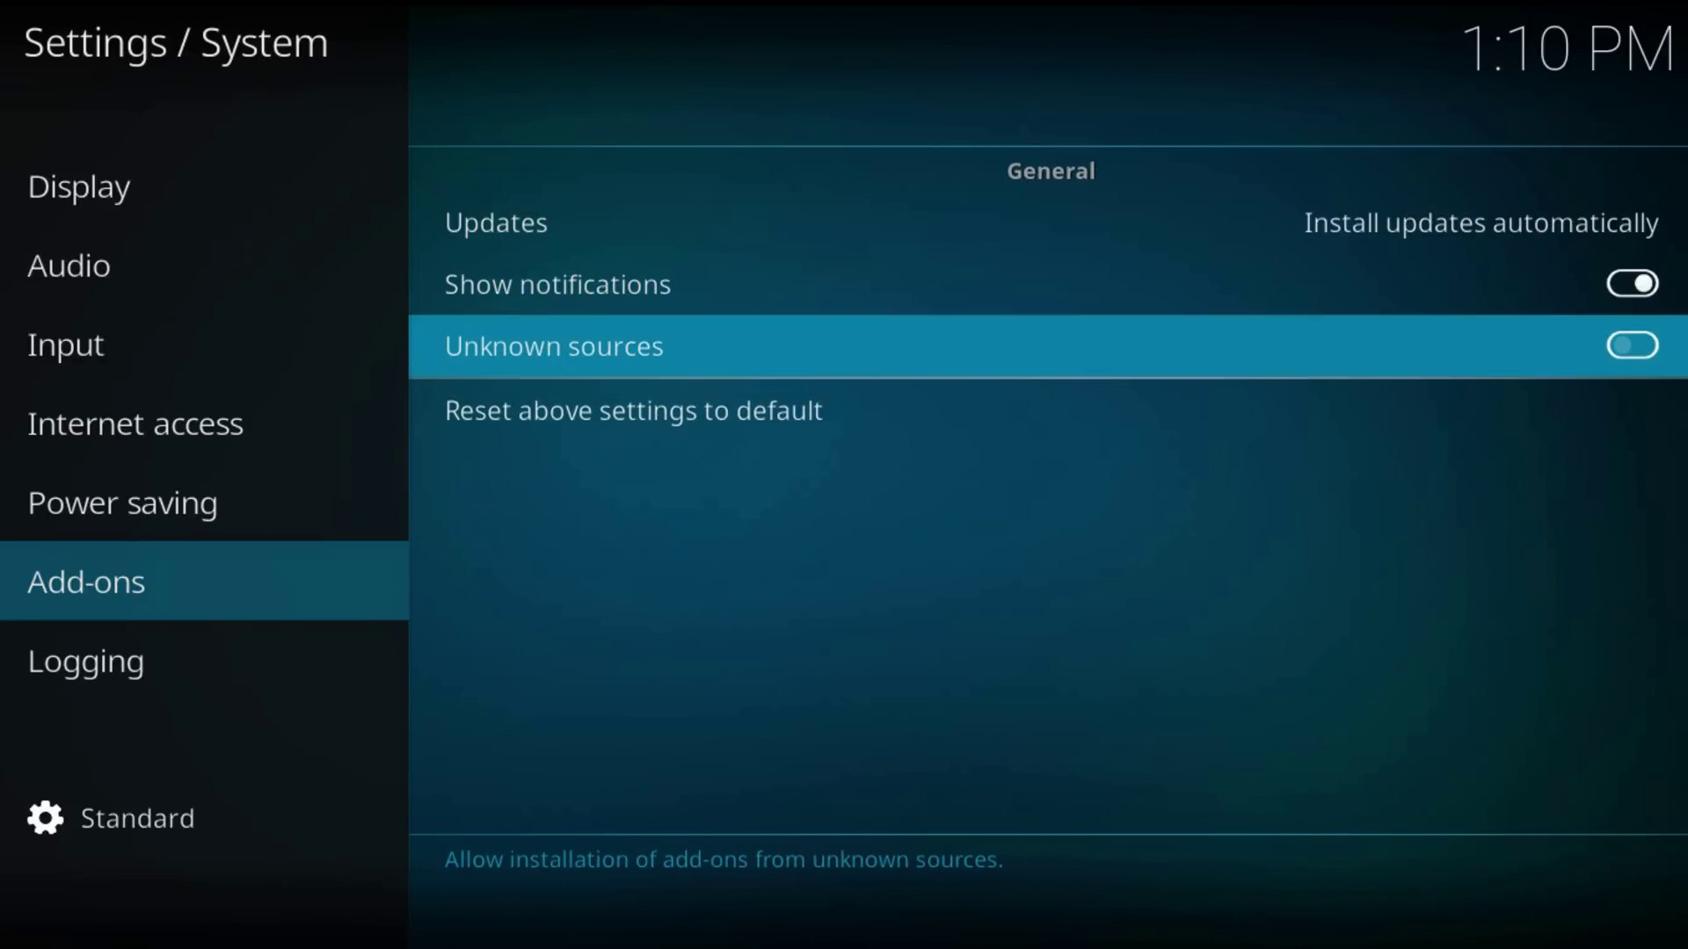
key(Return)
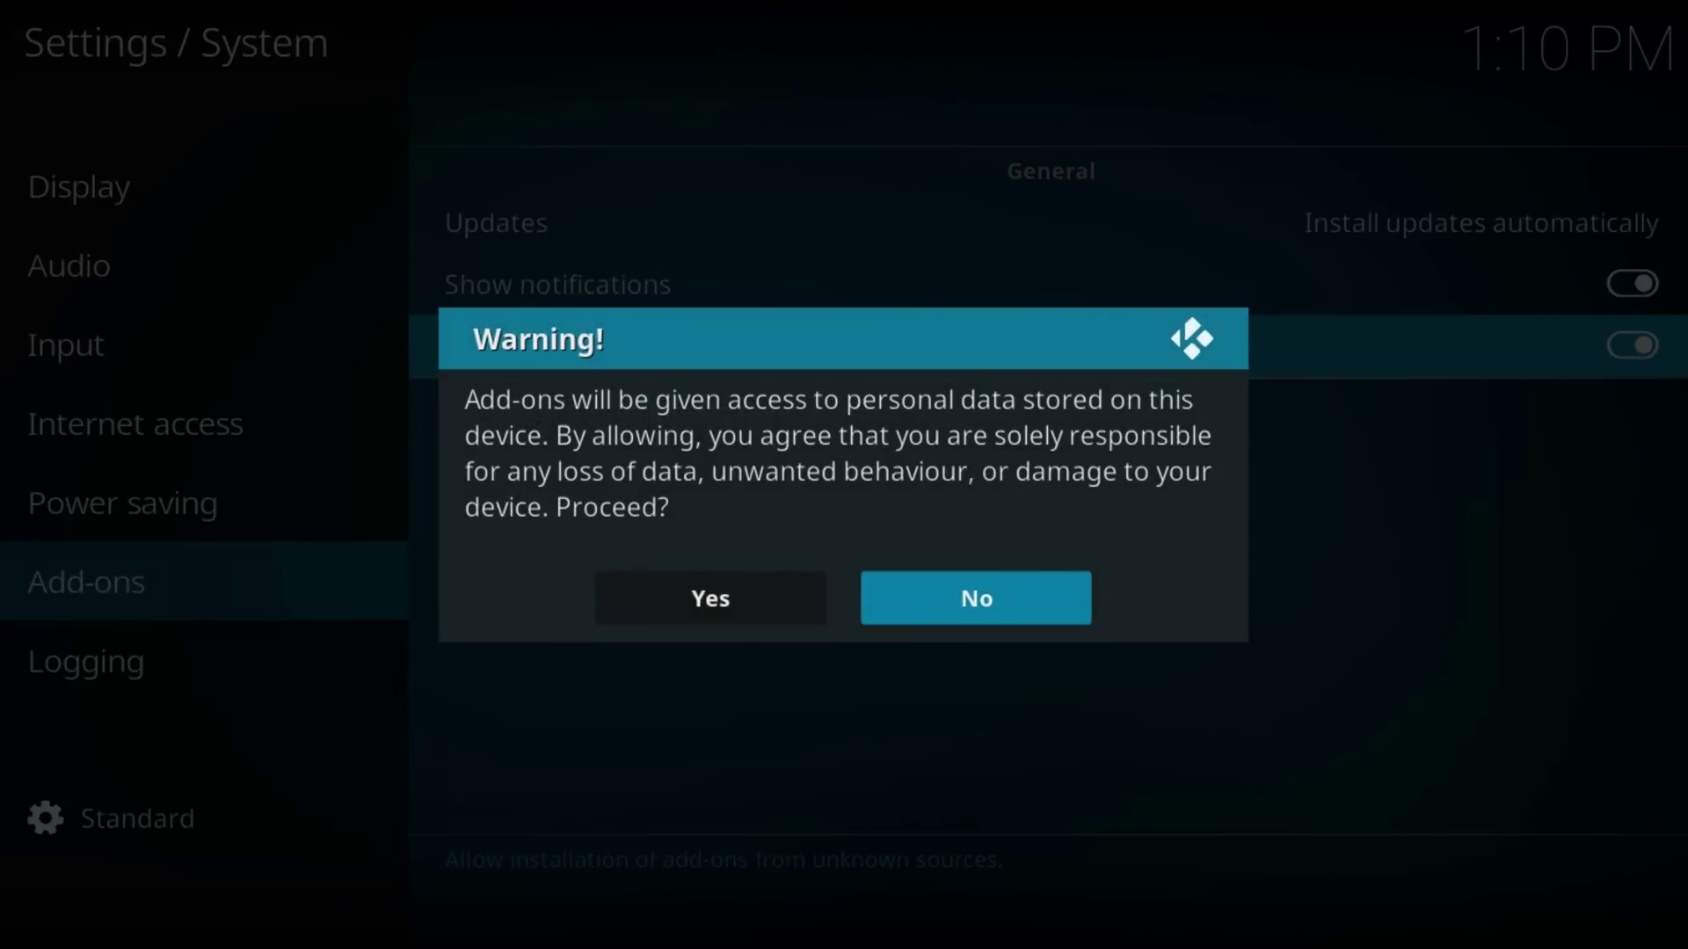
key(Left)
key(Return)
key(Escape)
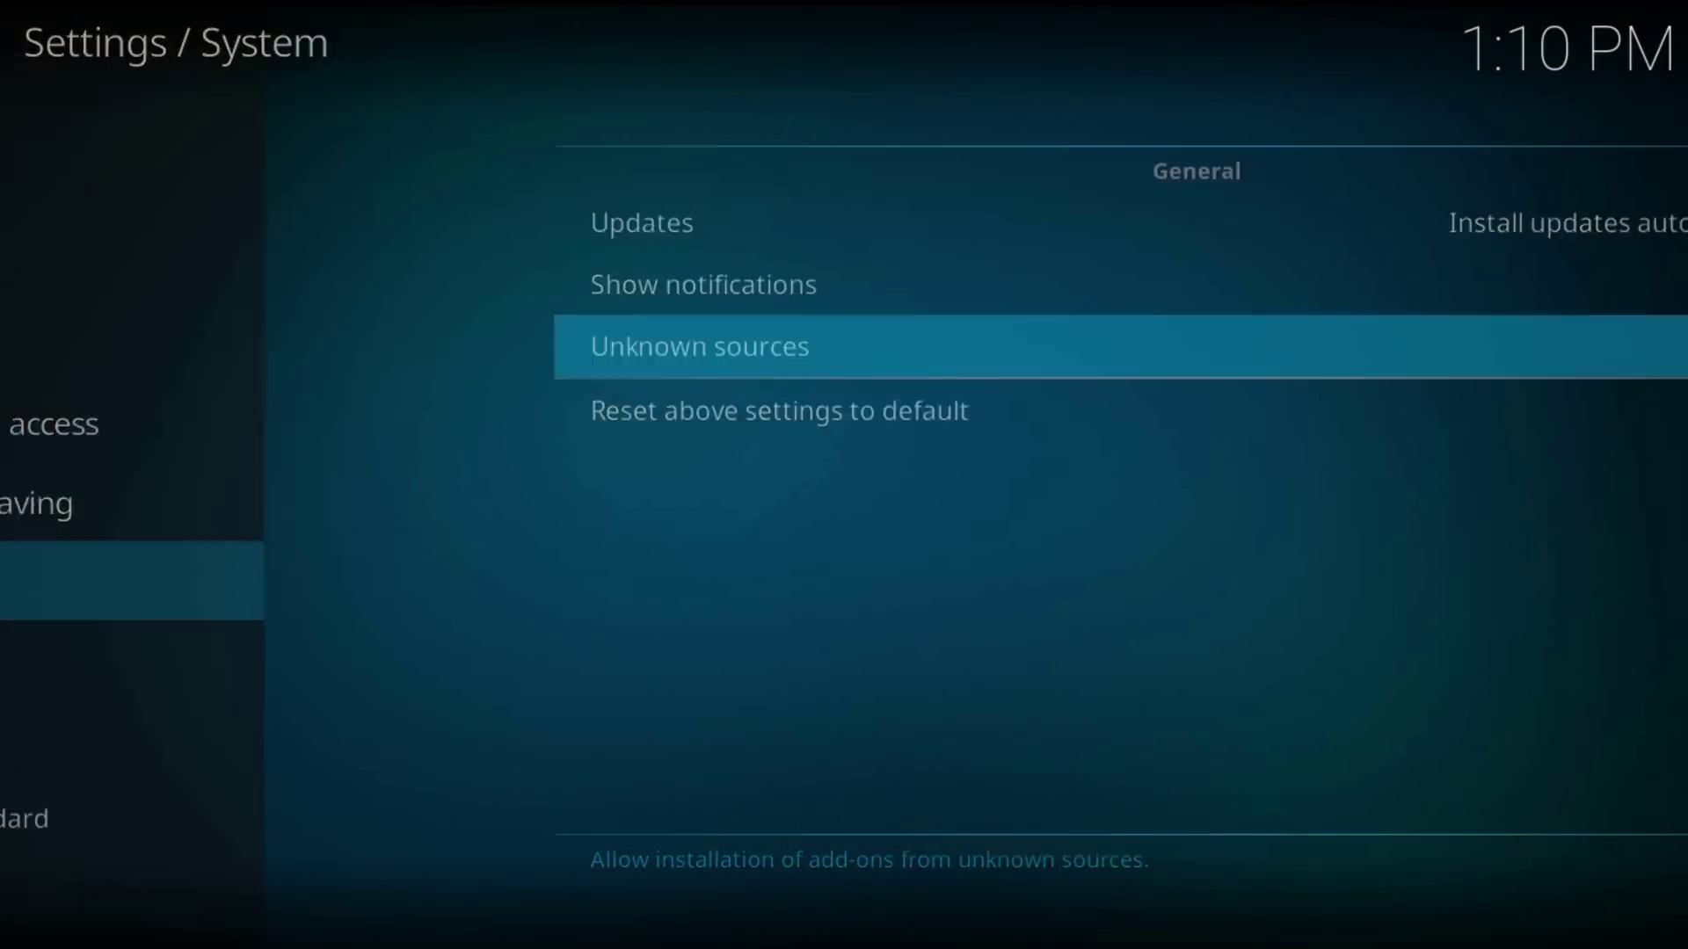
key(Down)
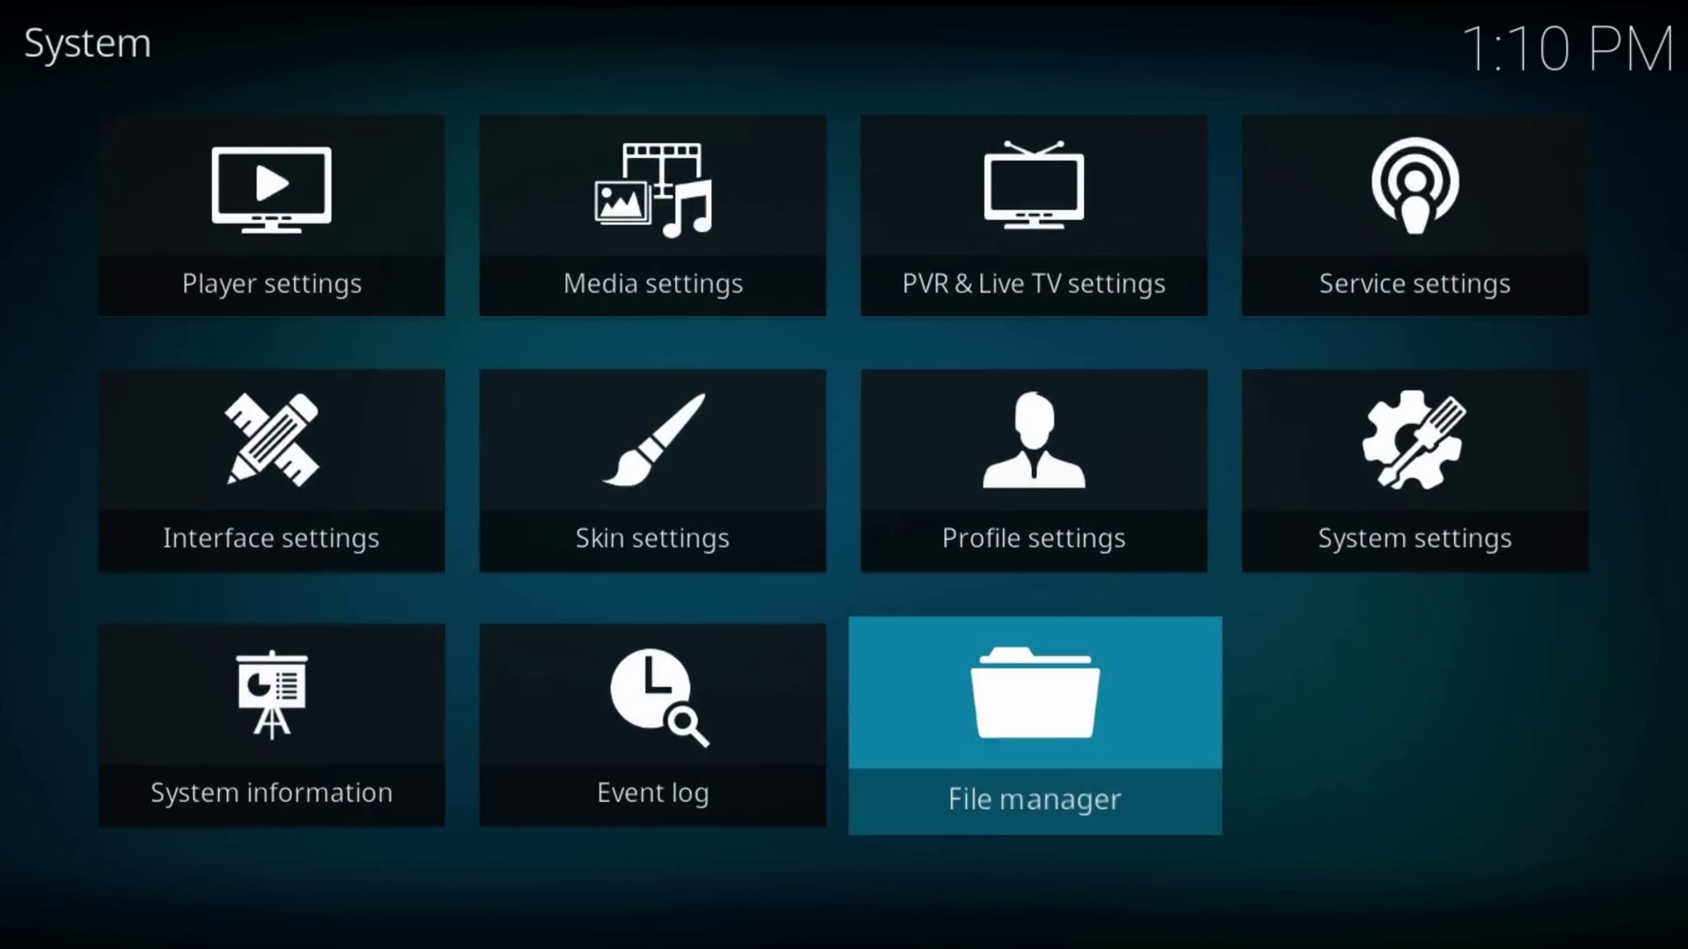
key(Return)
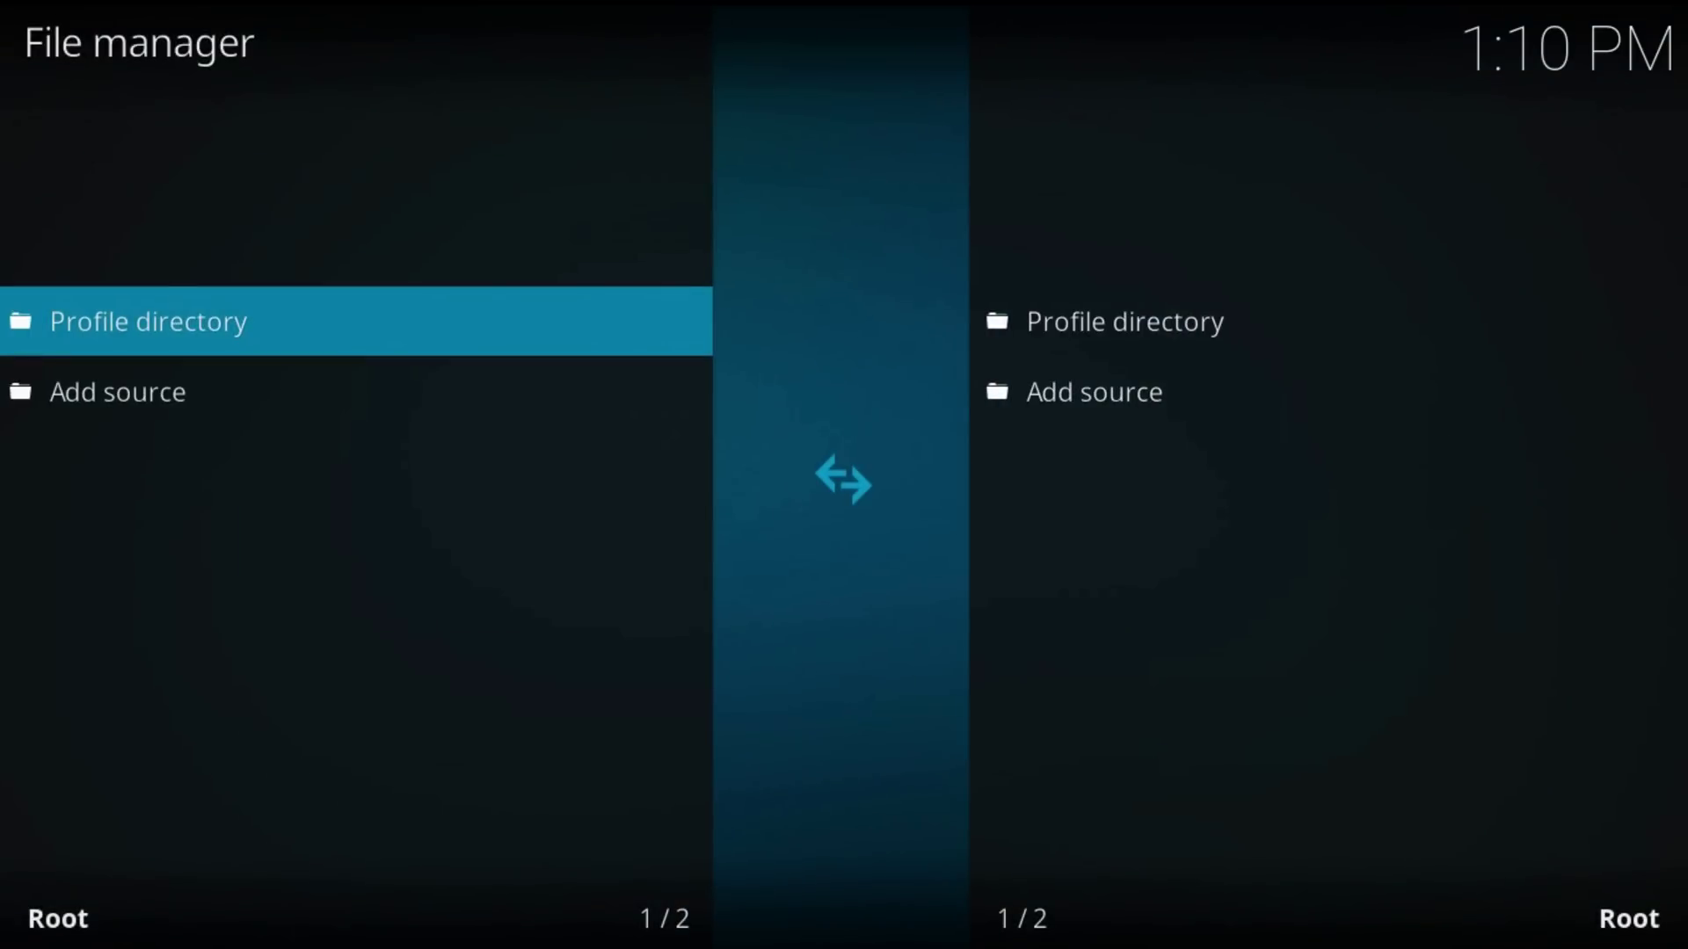
key(Down)
key(Return)
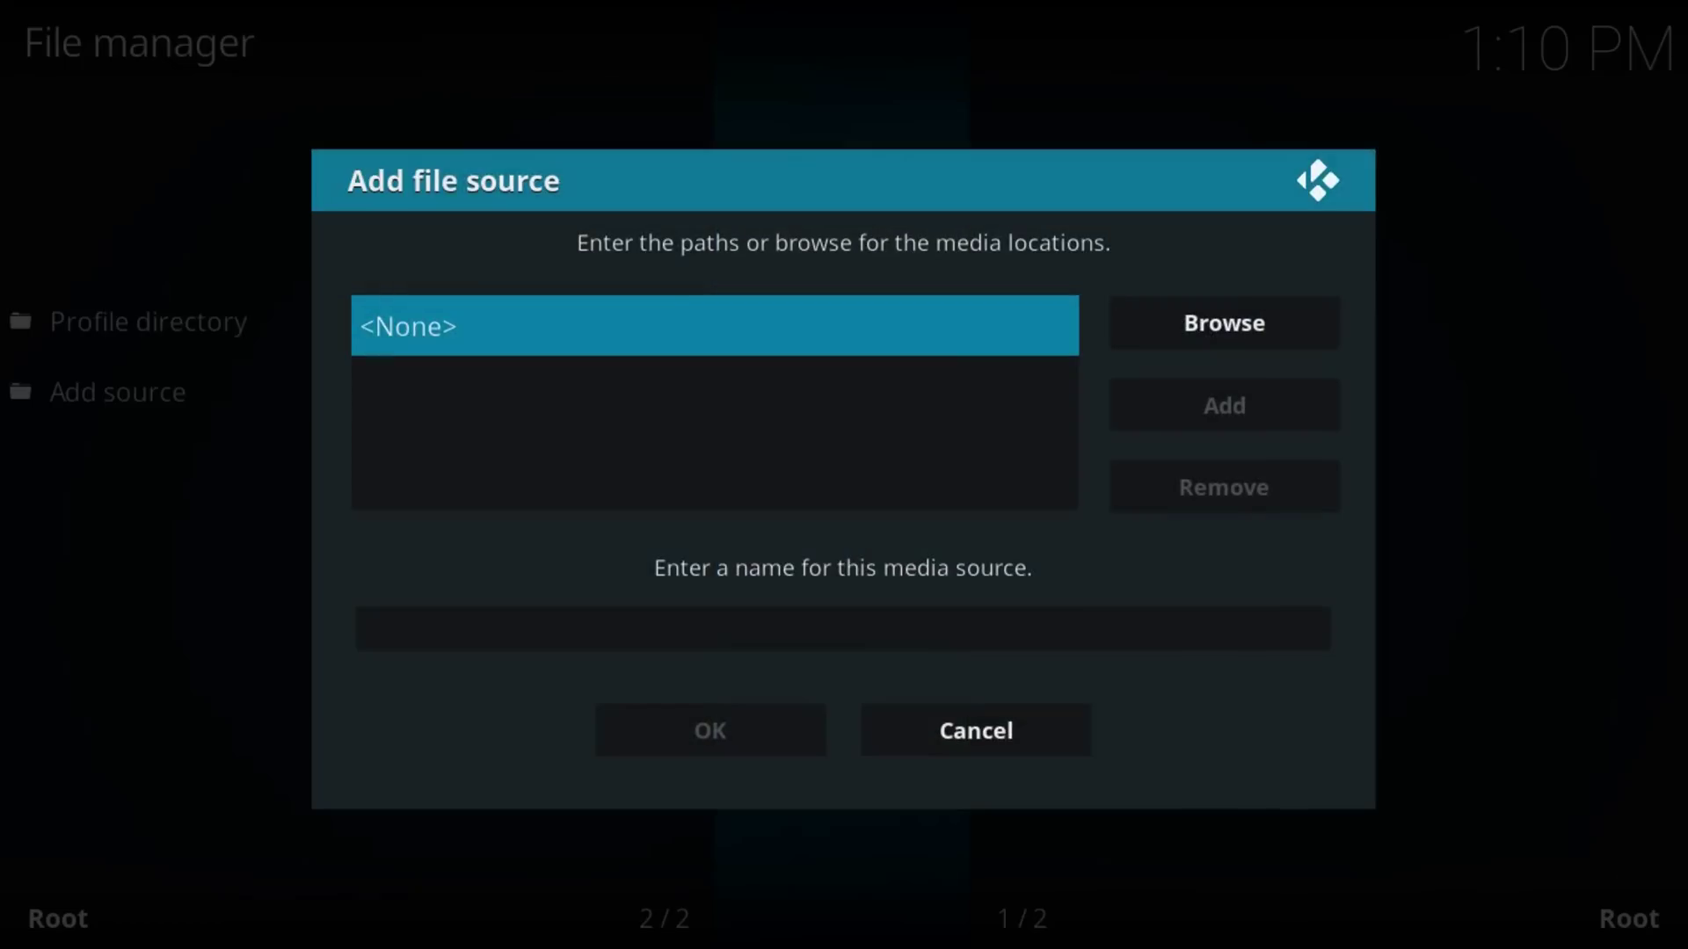
key(Return)
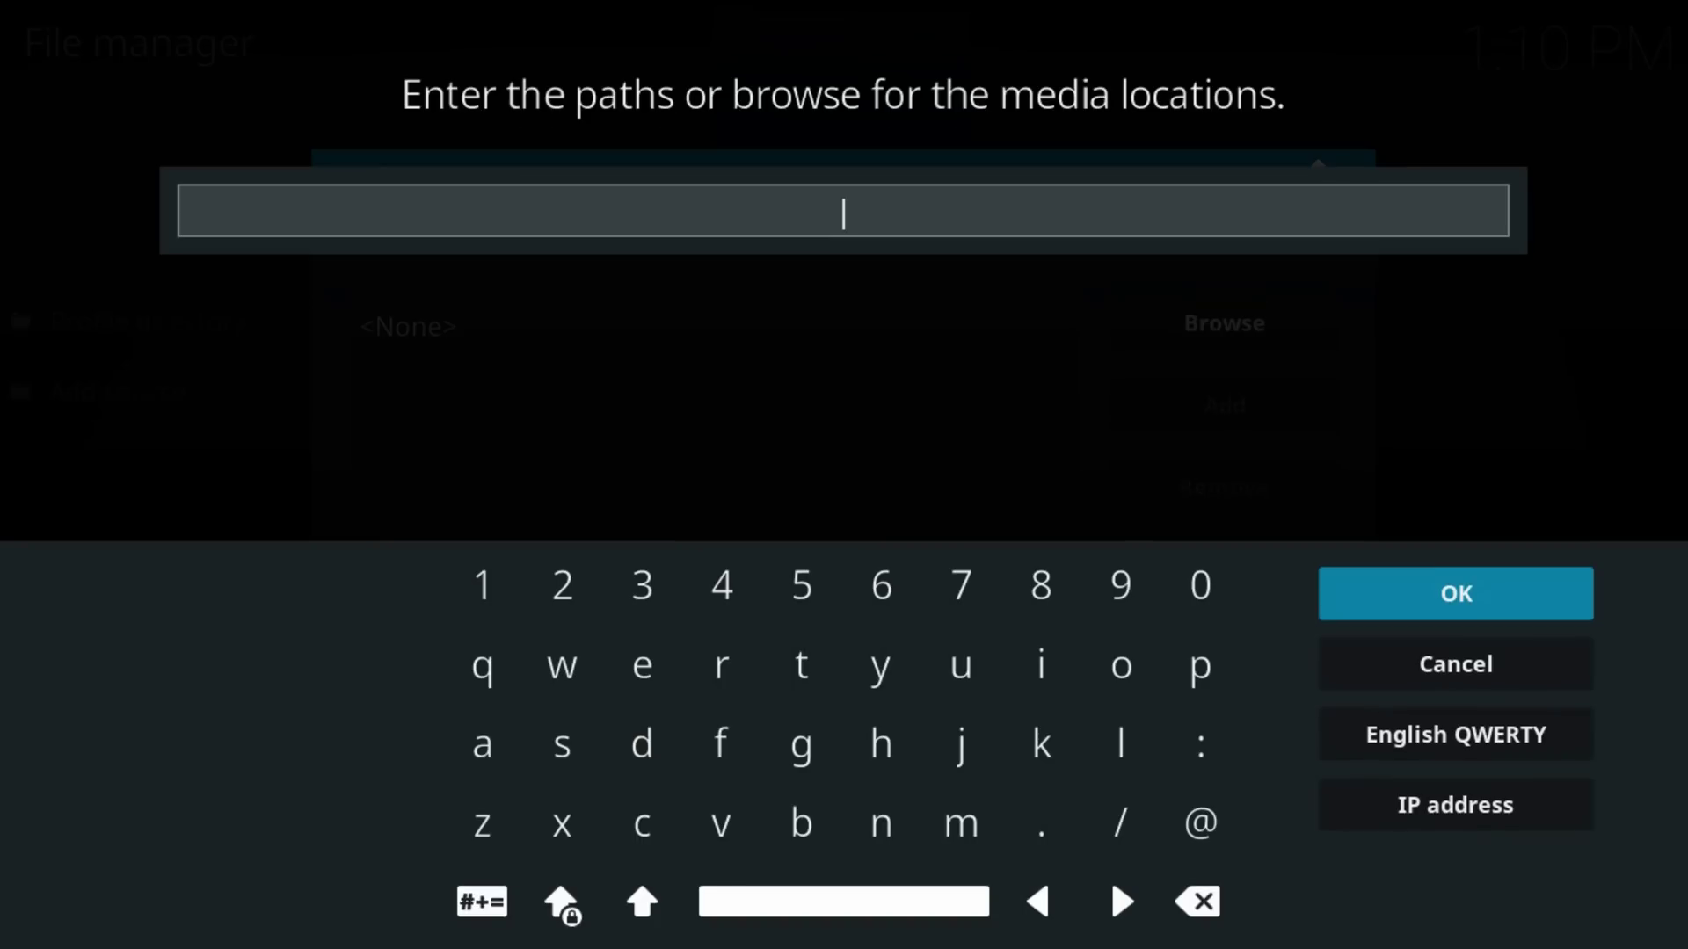
text(htt)
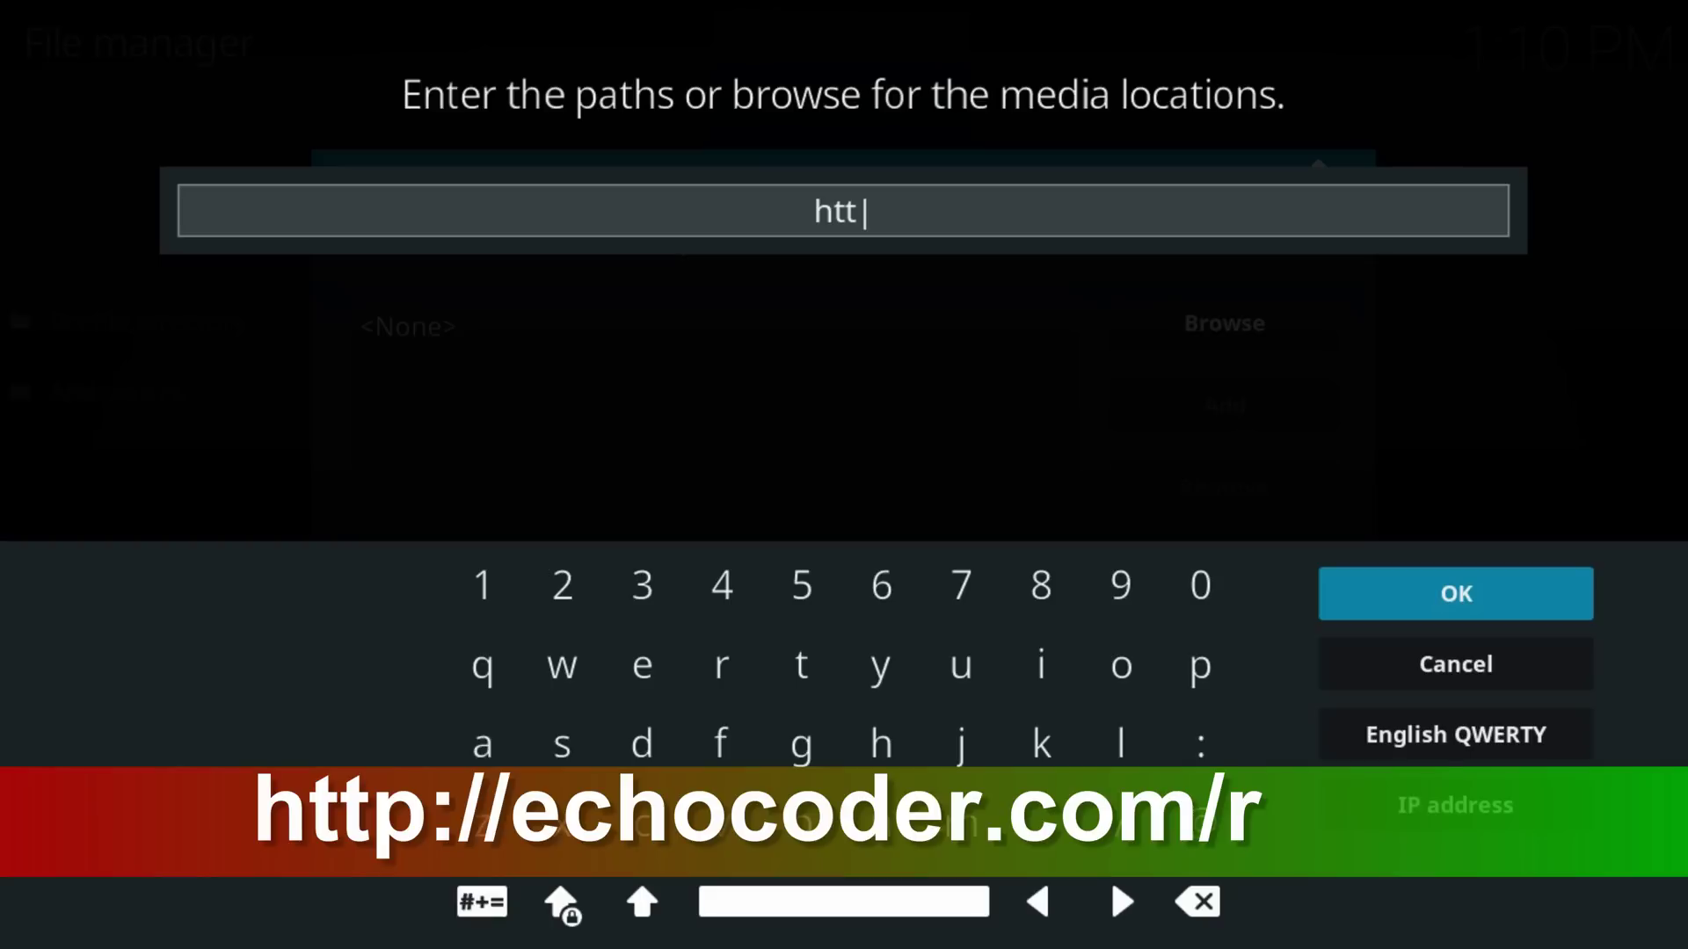
text(p://)
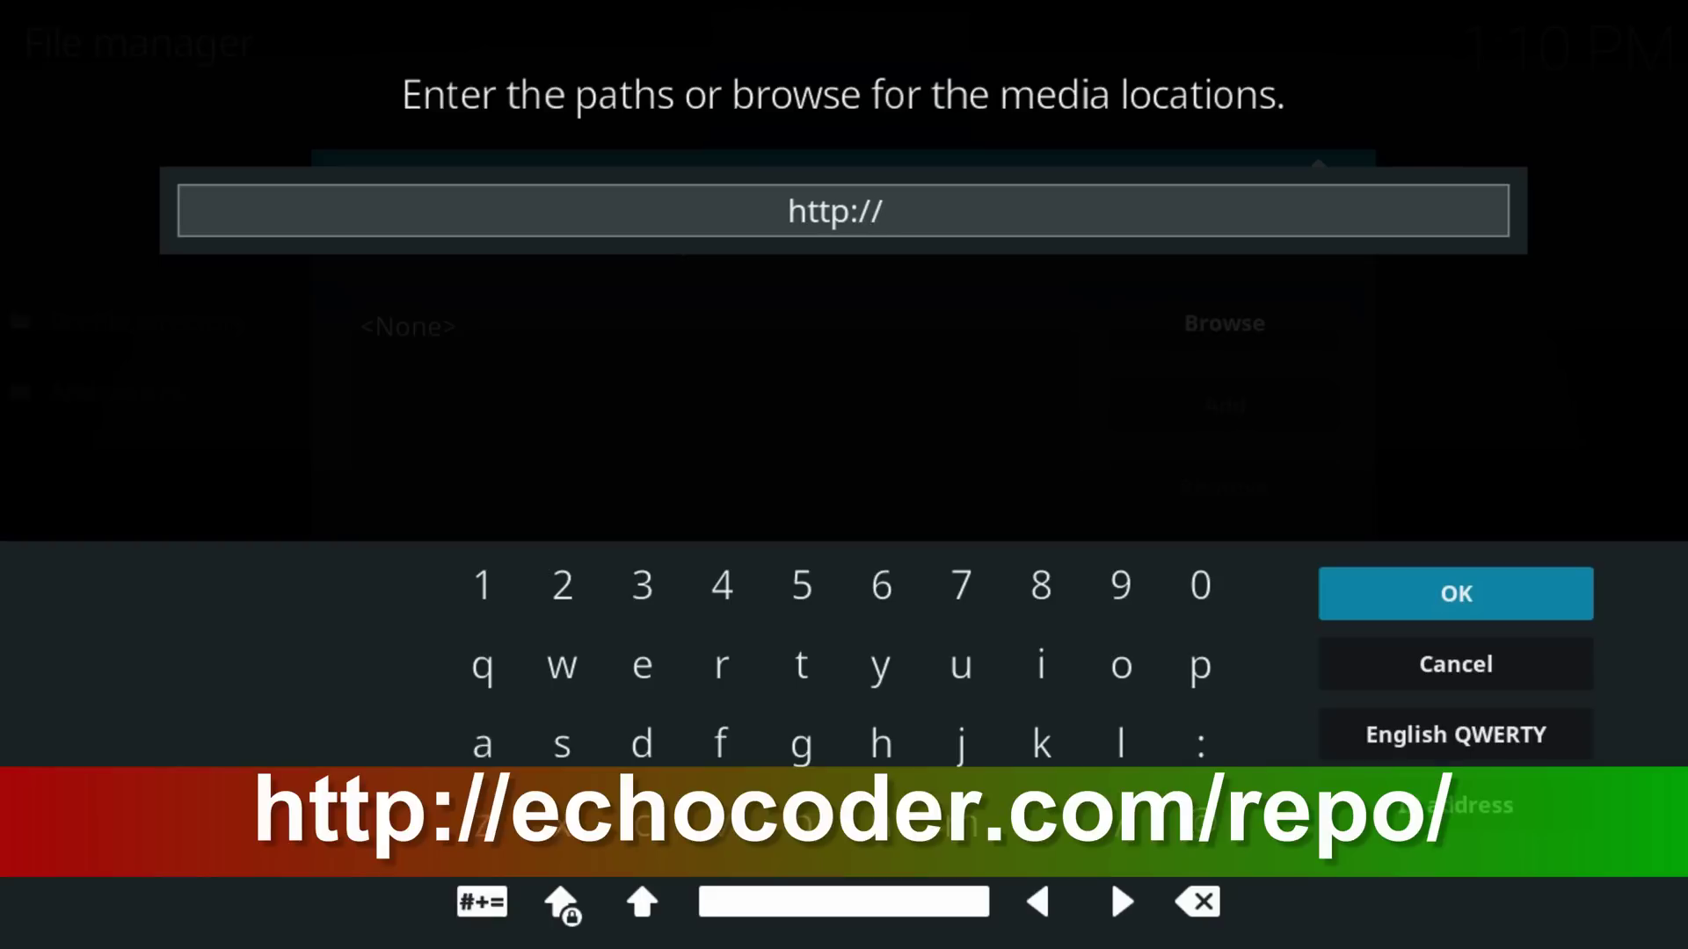
text(echoc)
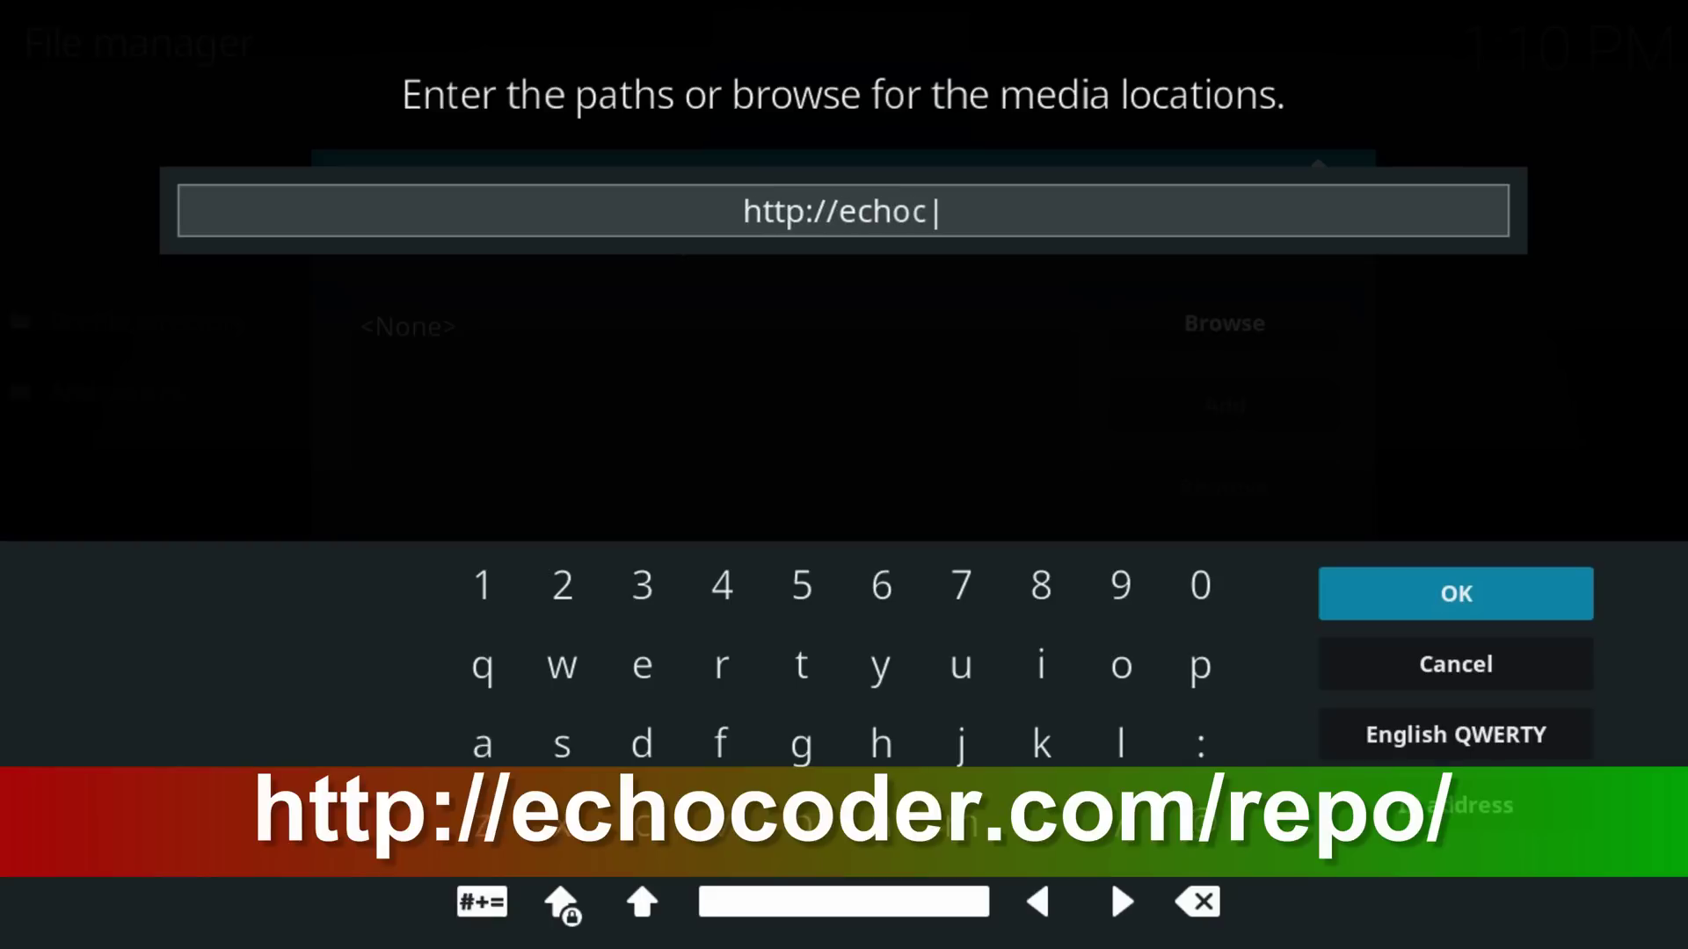
text(oder)
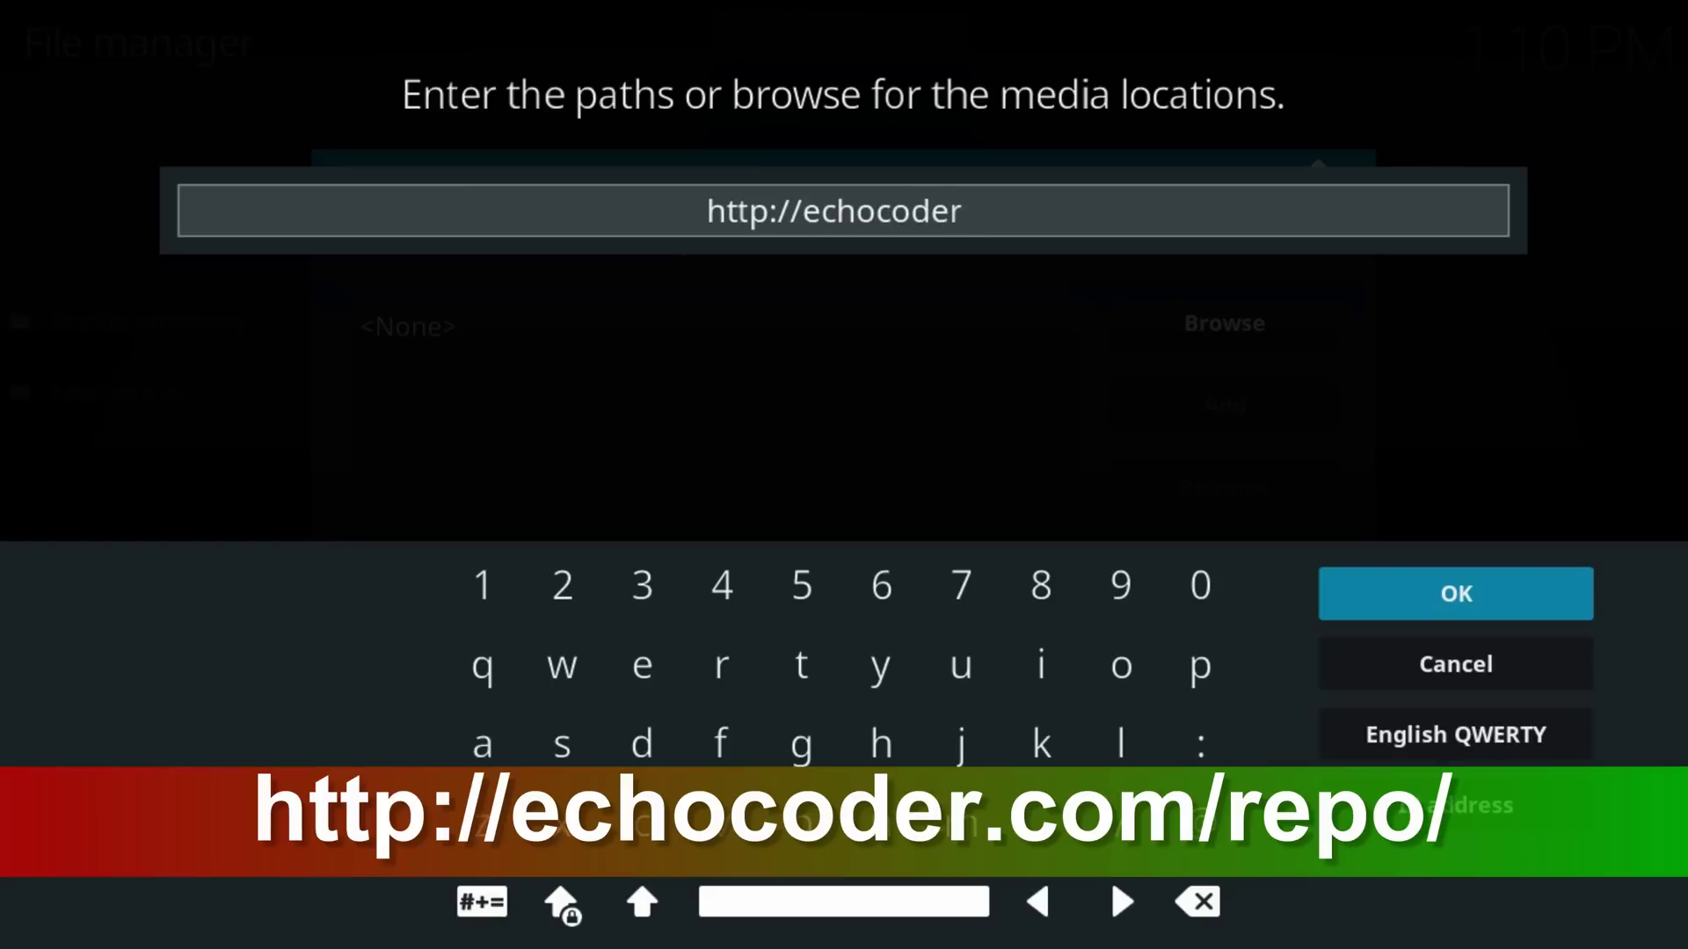
text(.c)
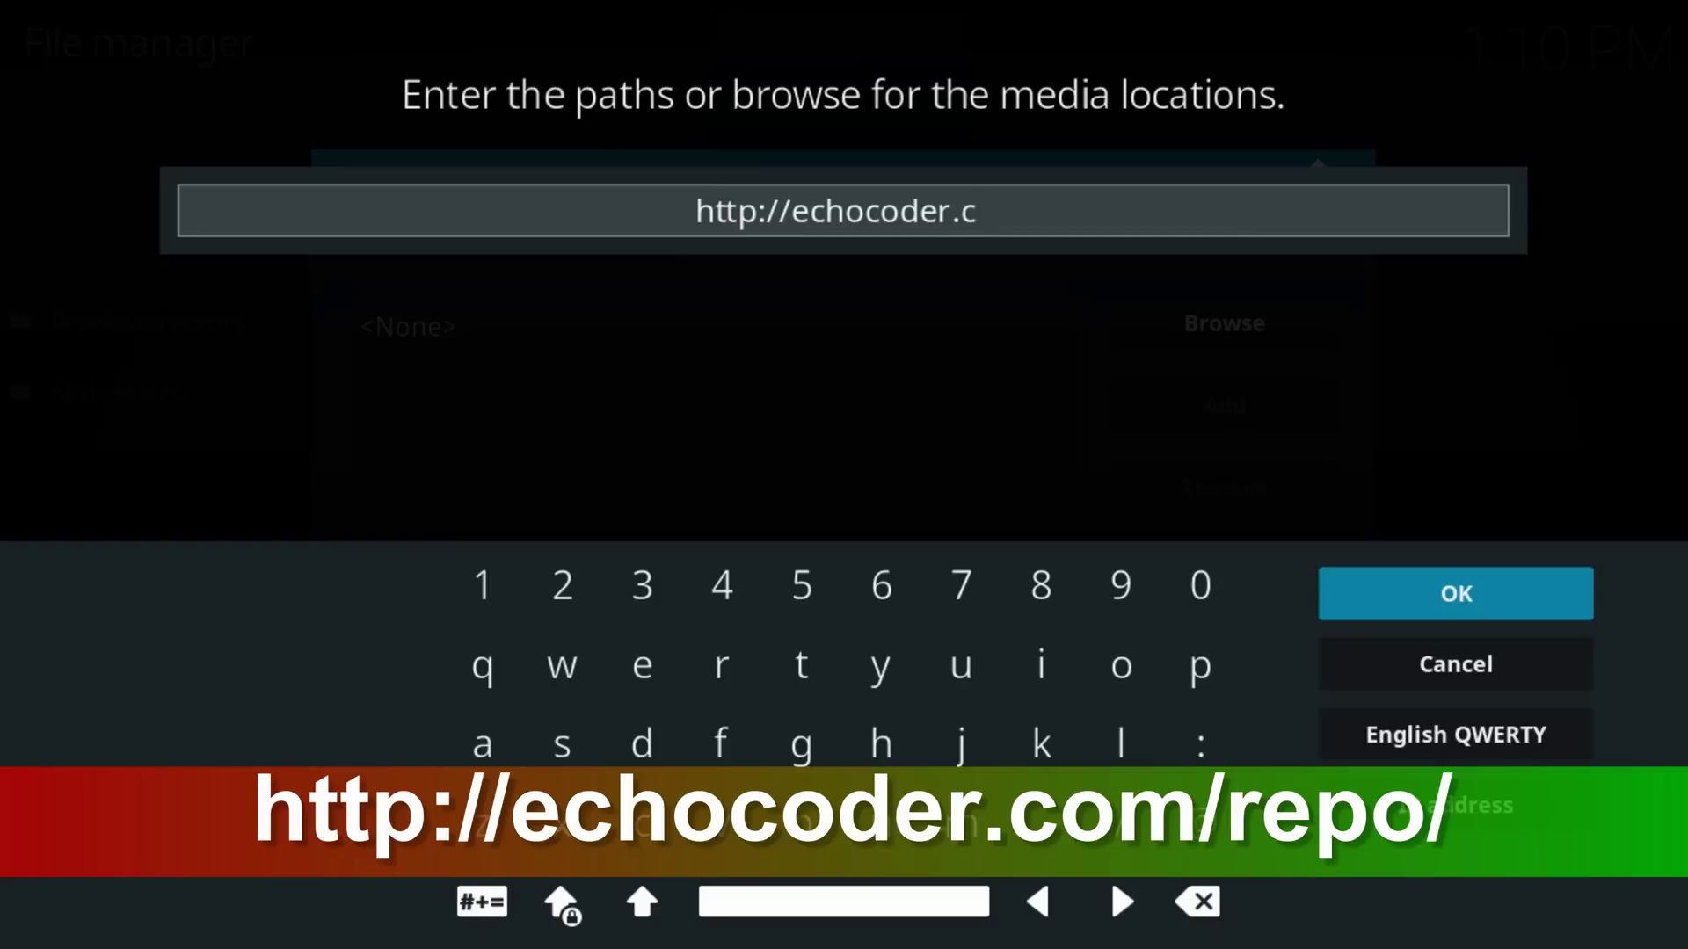
text(om/re)
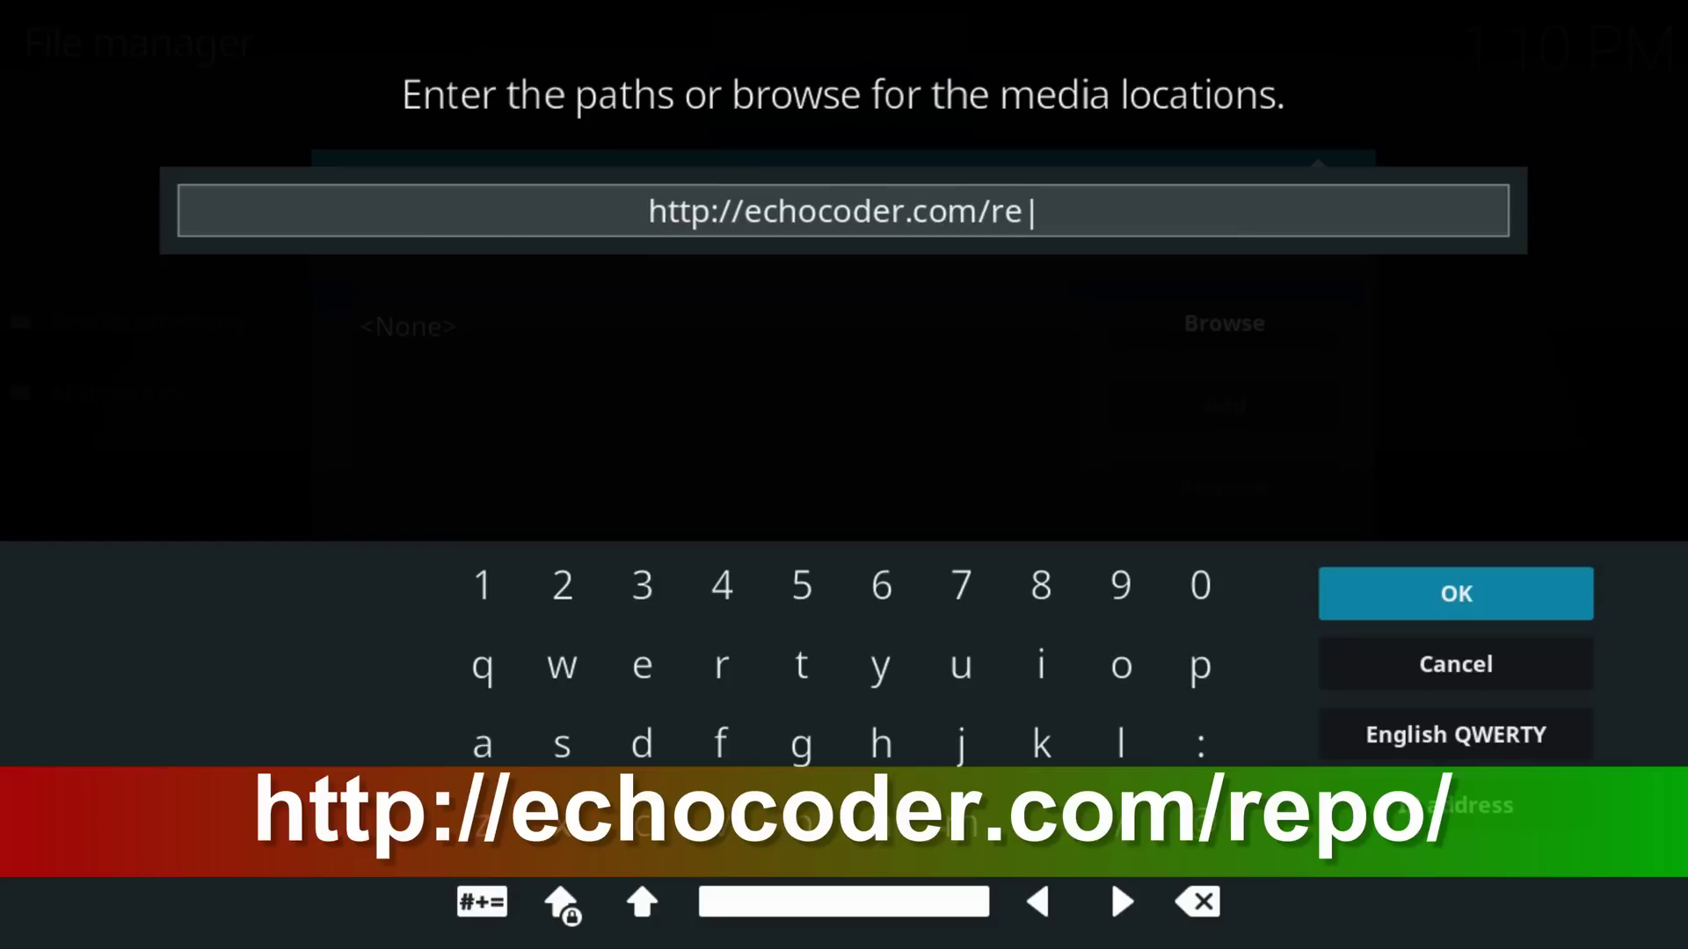
text(po)
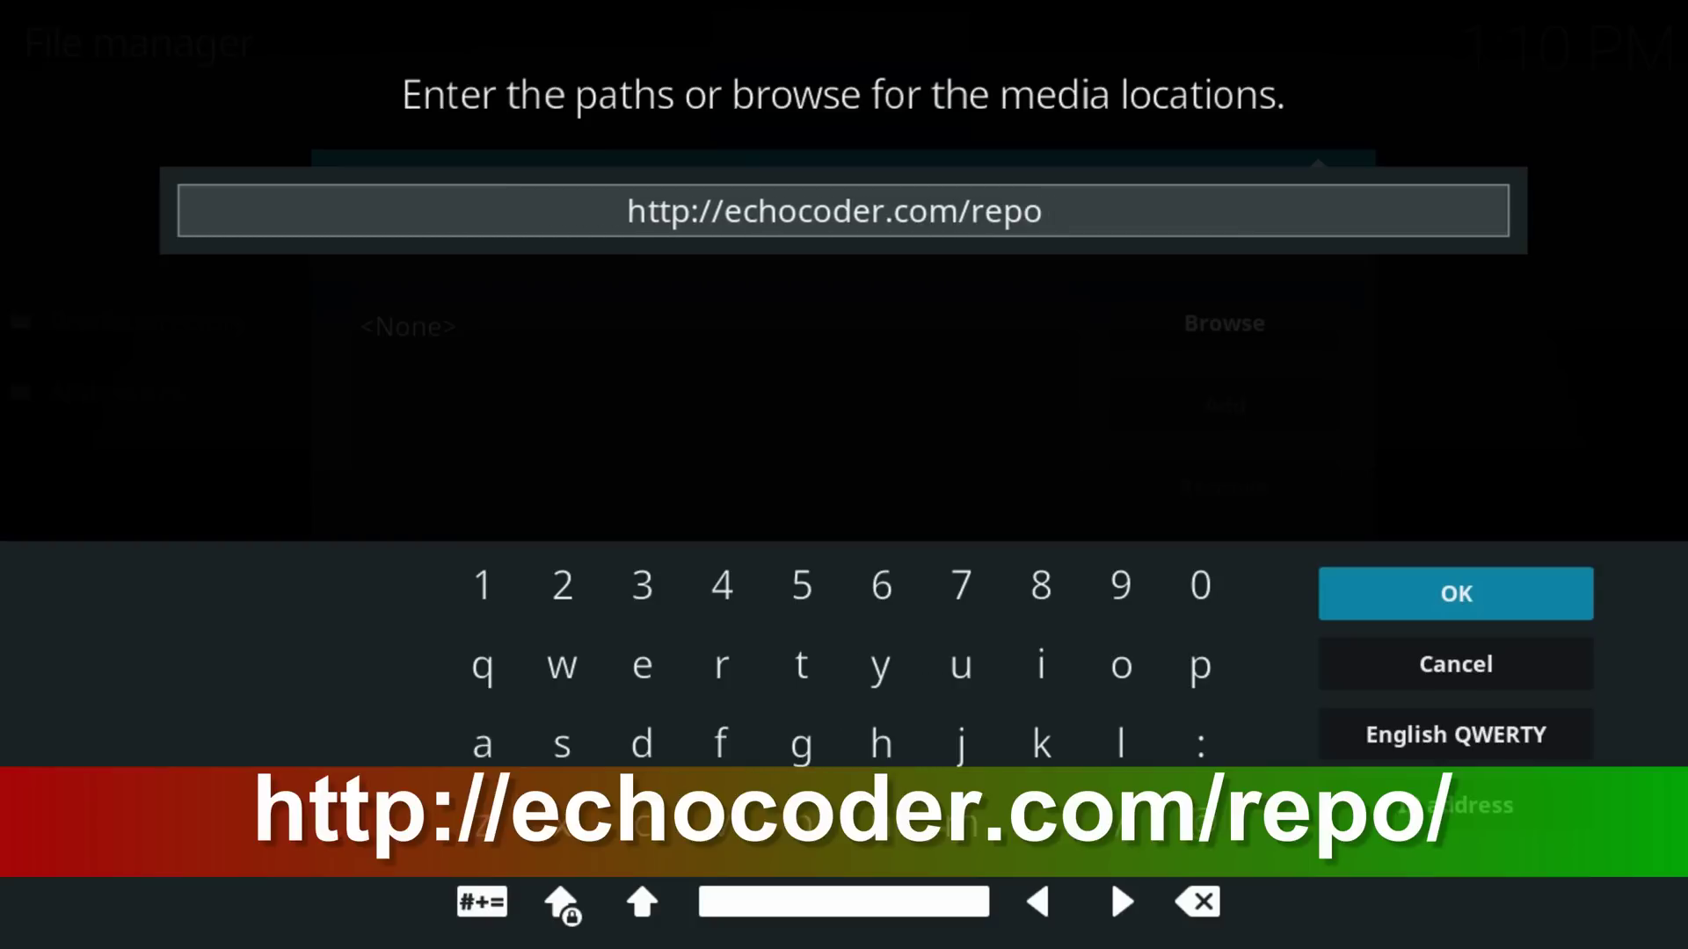
text(/)
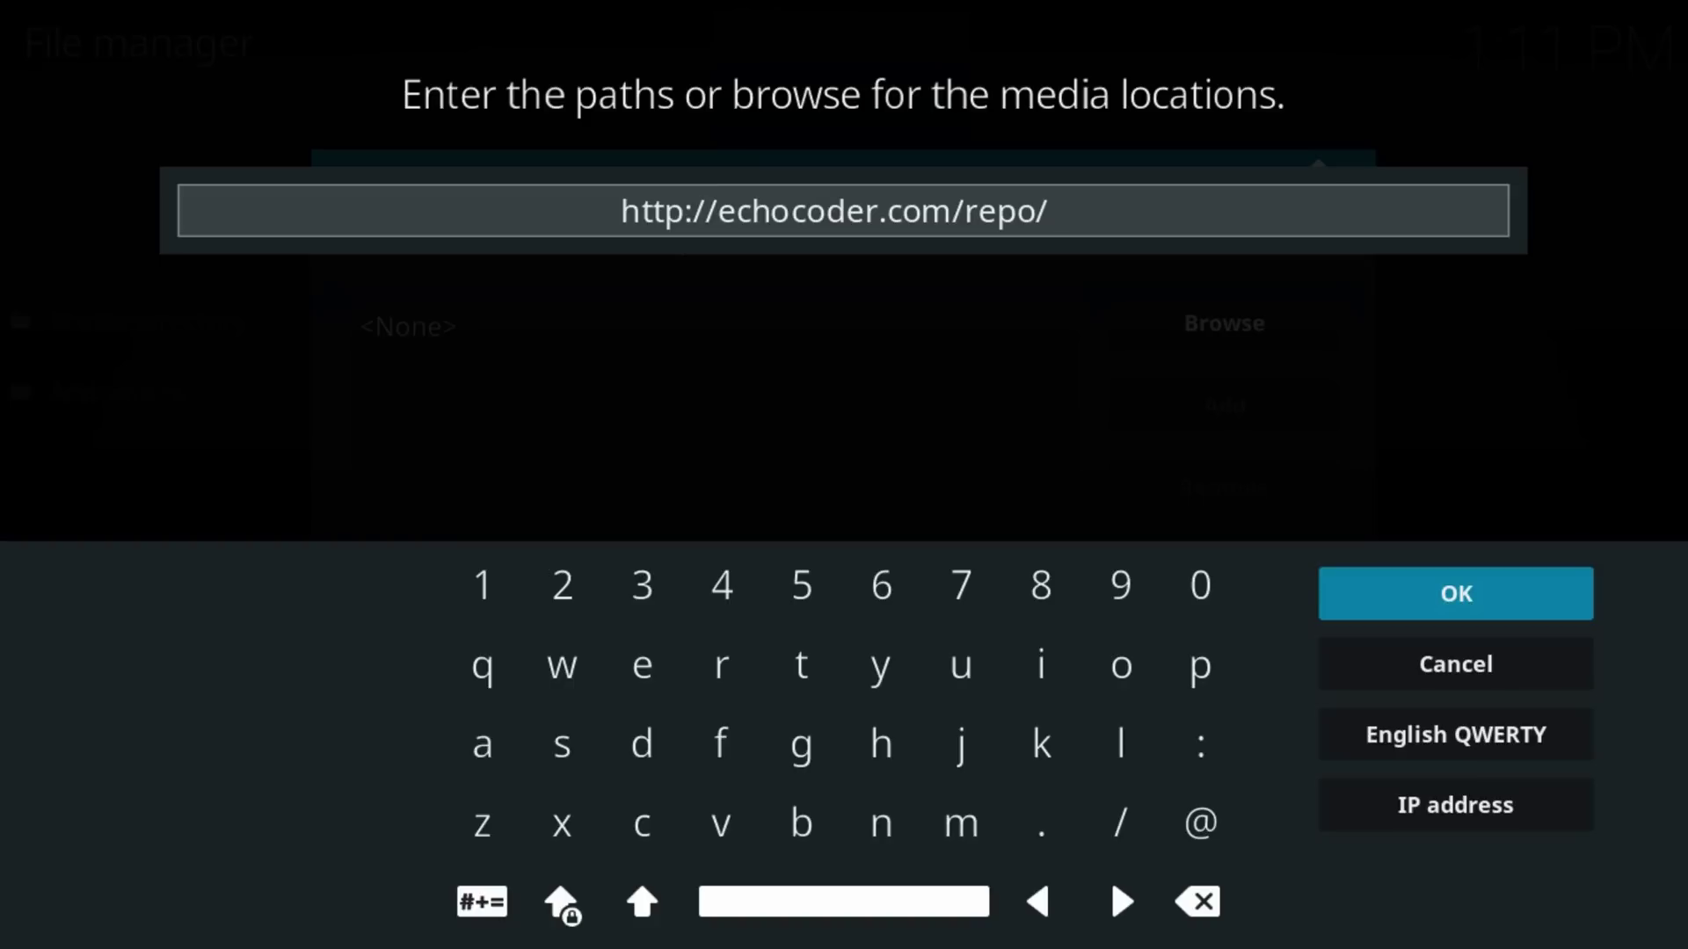
key(Return)
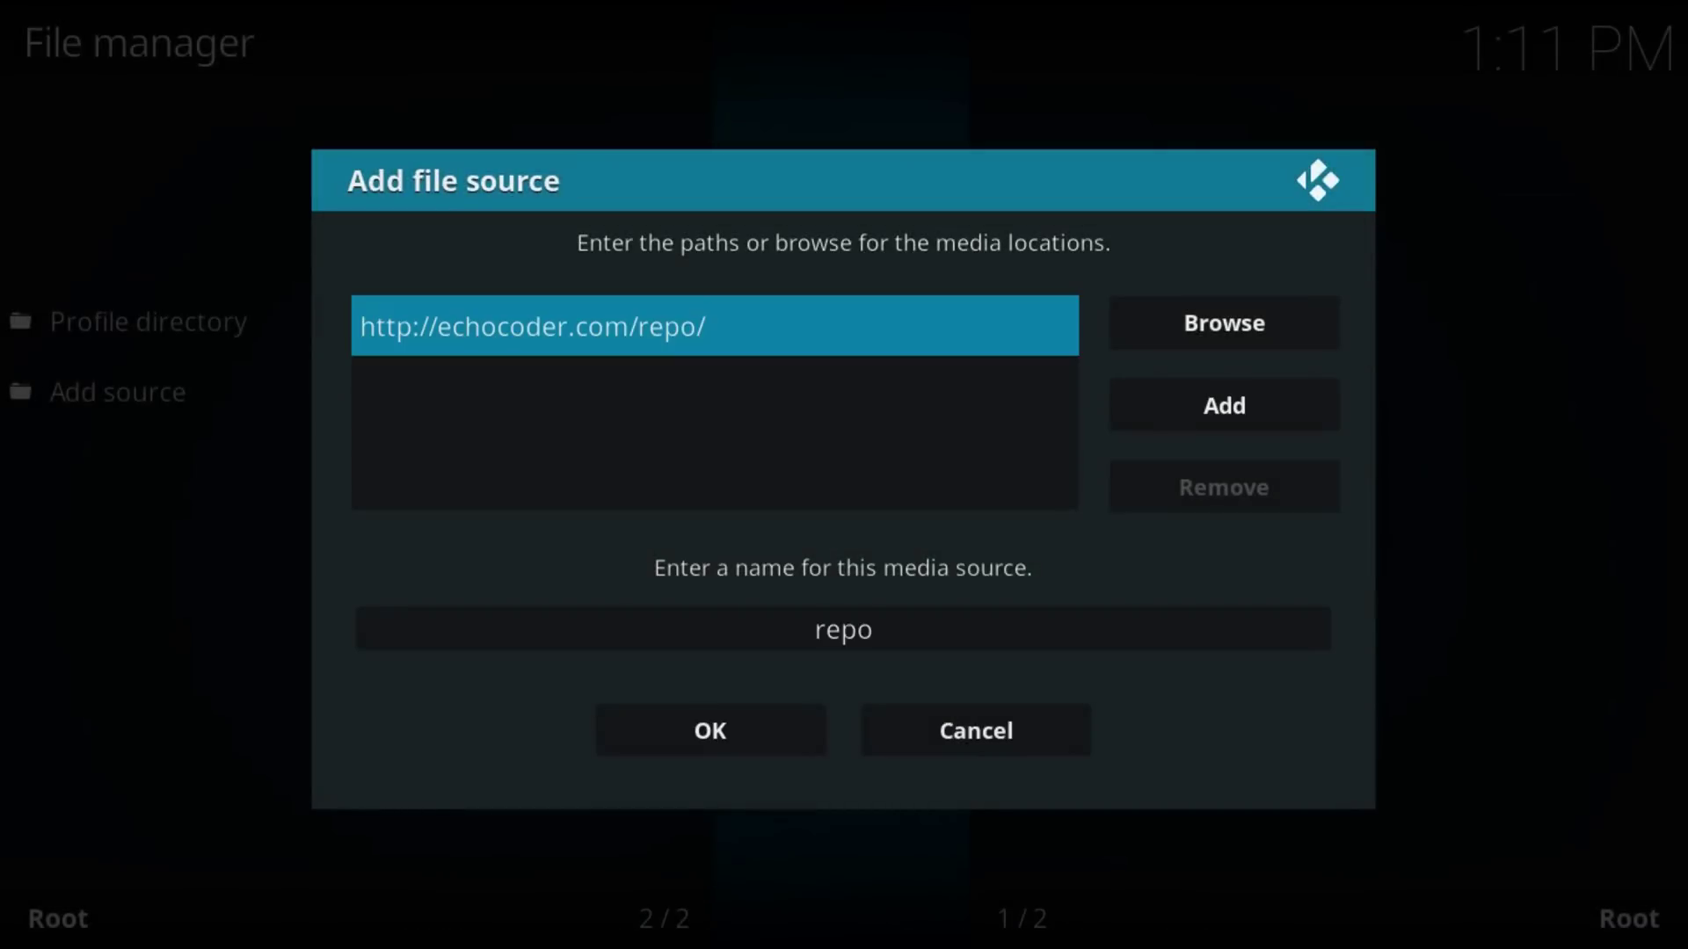
click(843, 630)
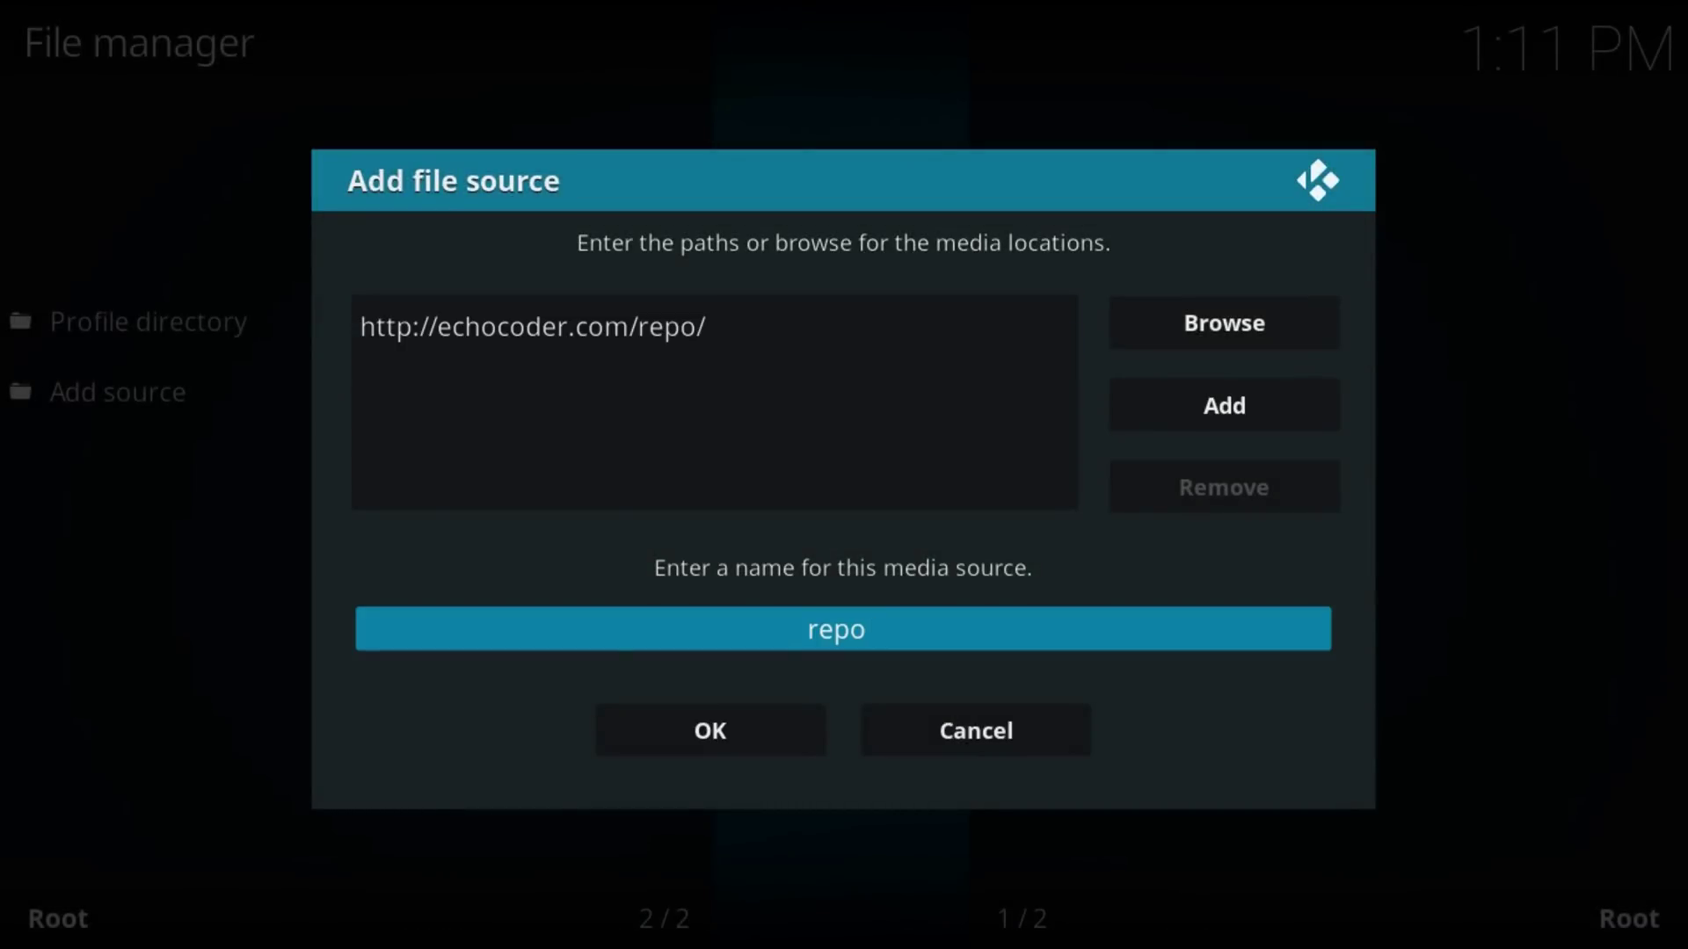
key(Down)
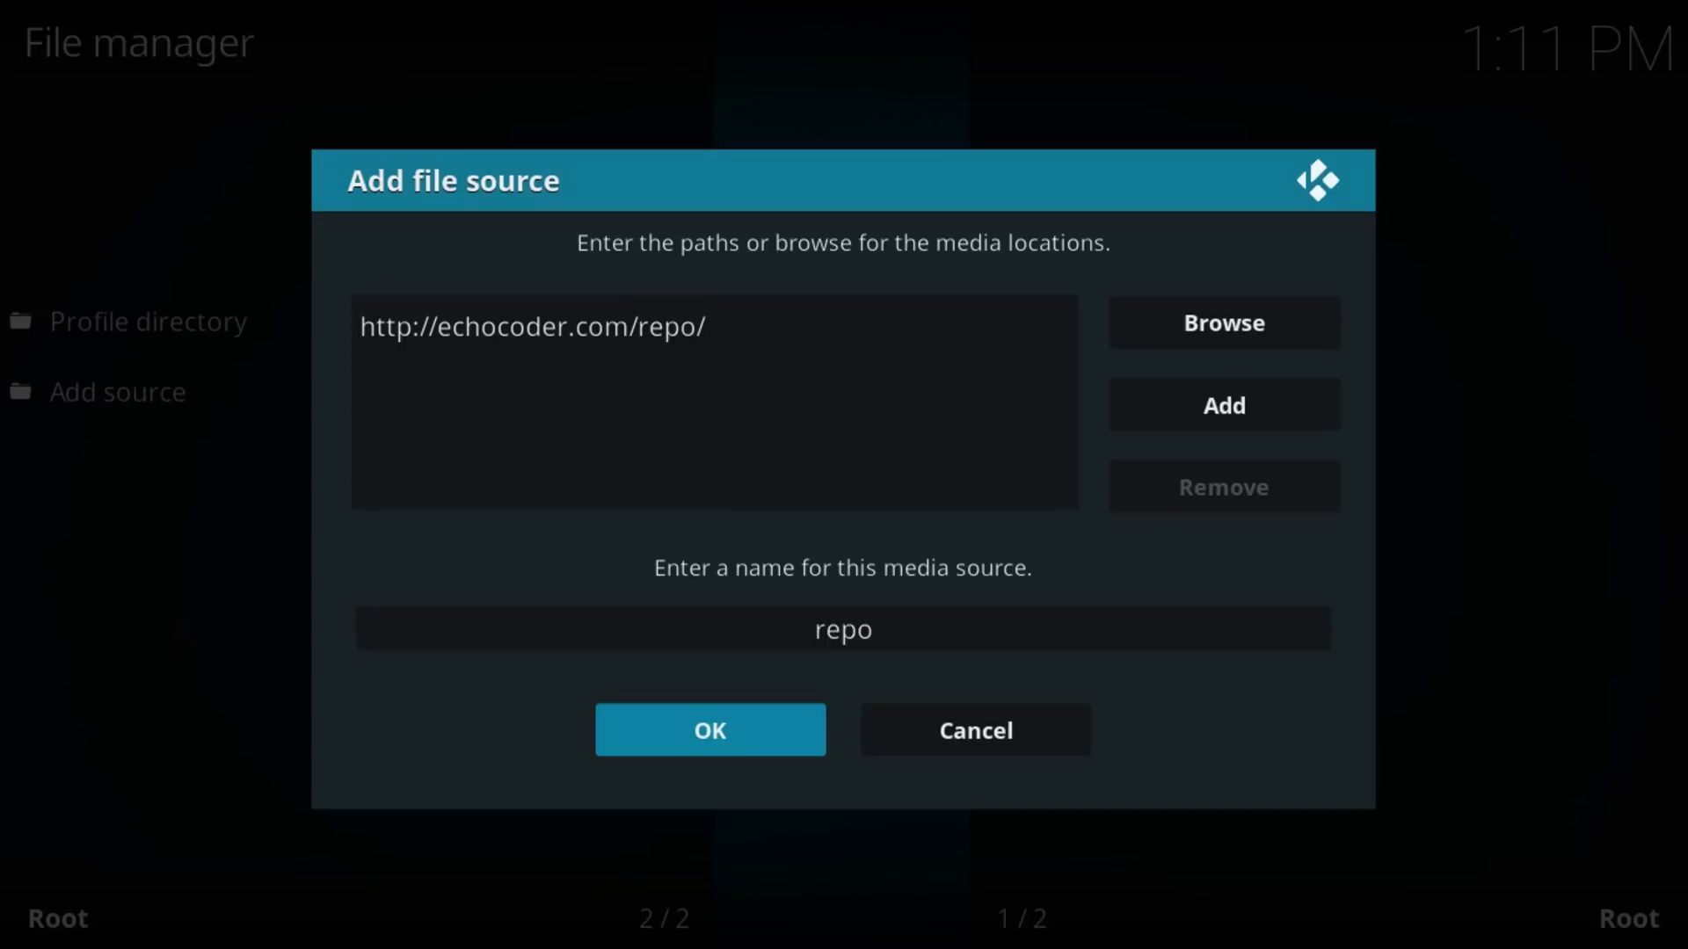
key(Return)
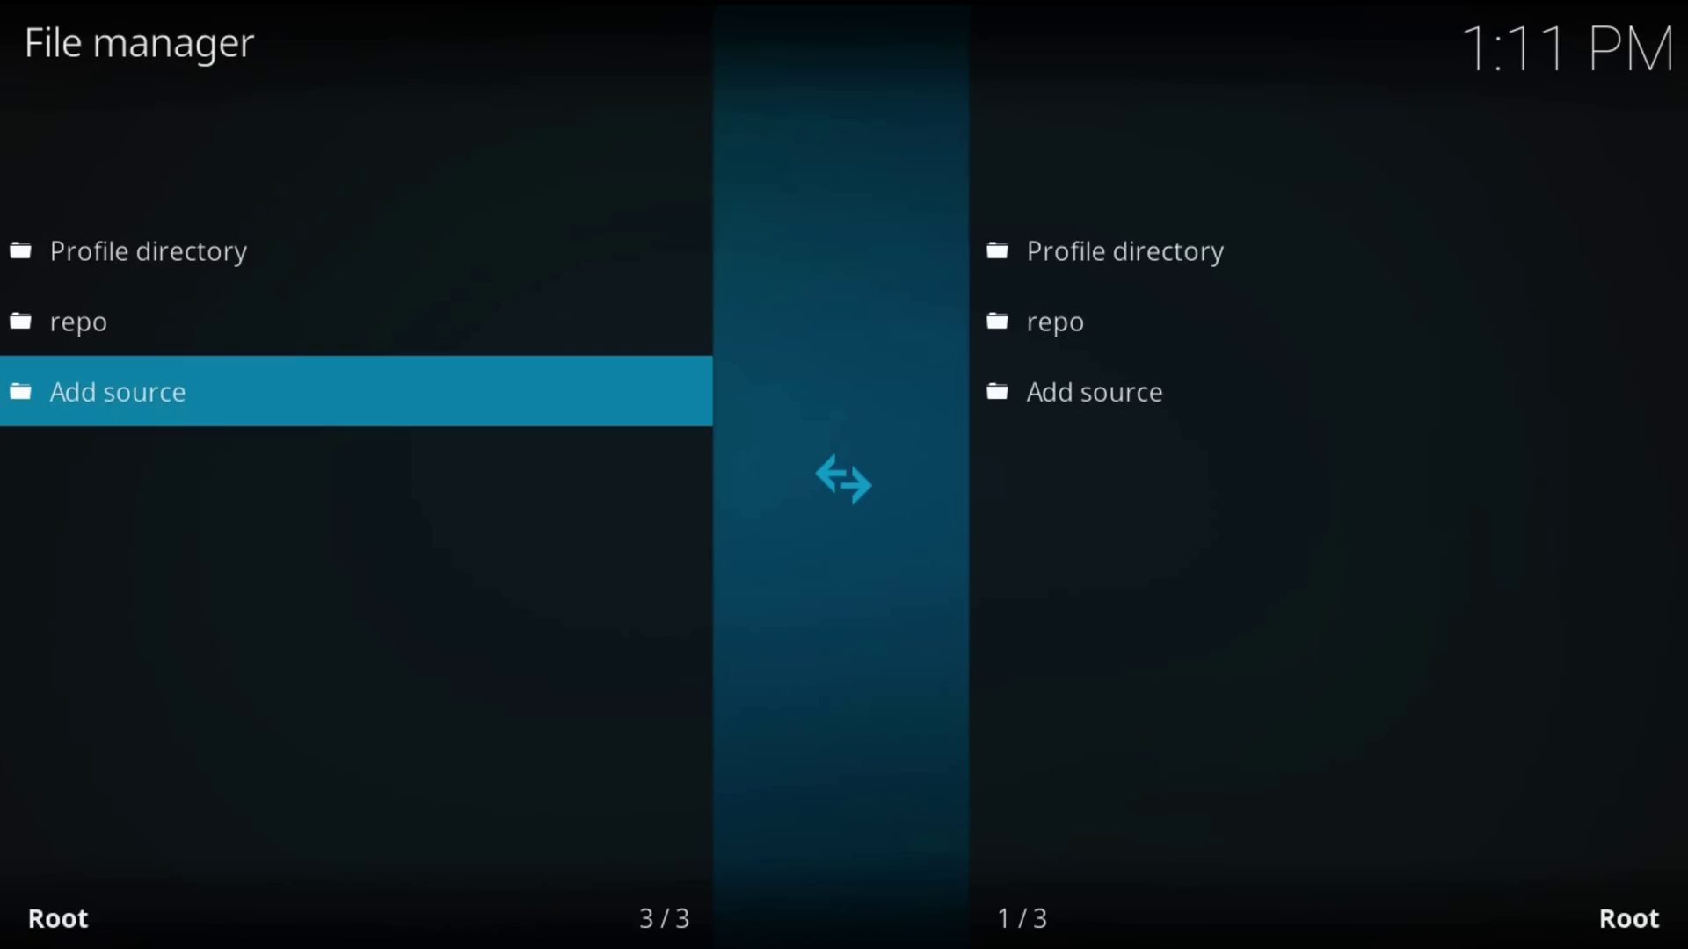
Step: From the home screen's Add-ons section, open the add-on browser and highlight Install from zip file
key(Escape)
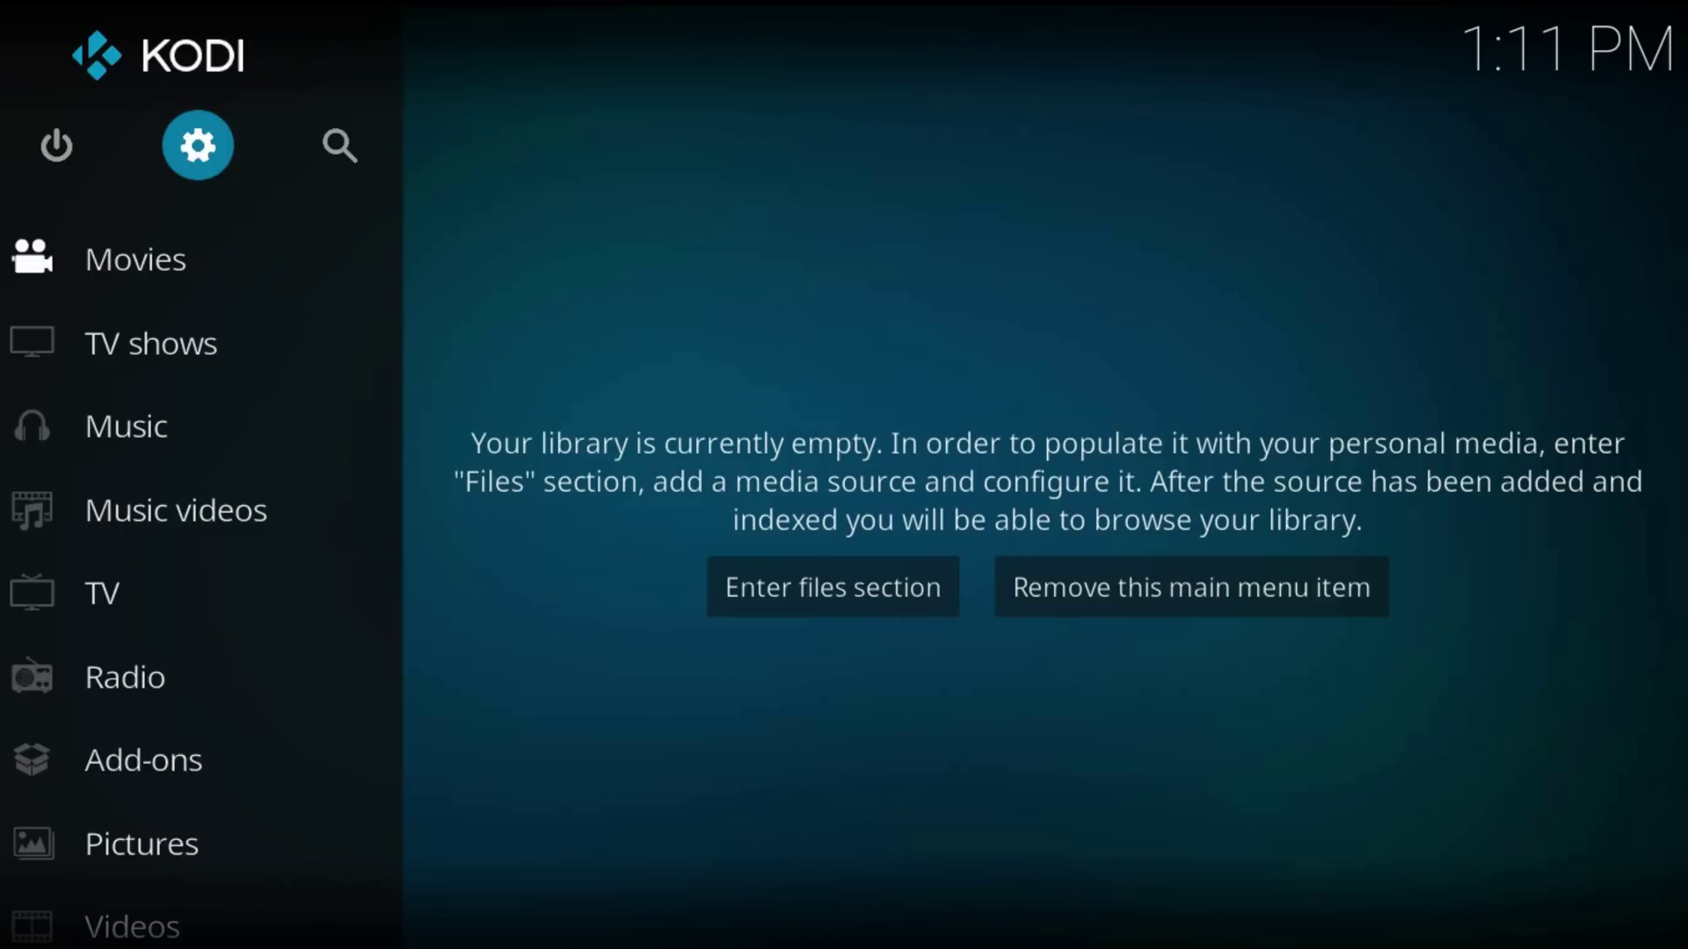
key(Down)
key(Down)
key(Down)
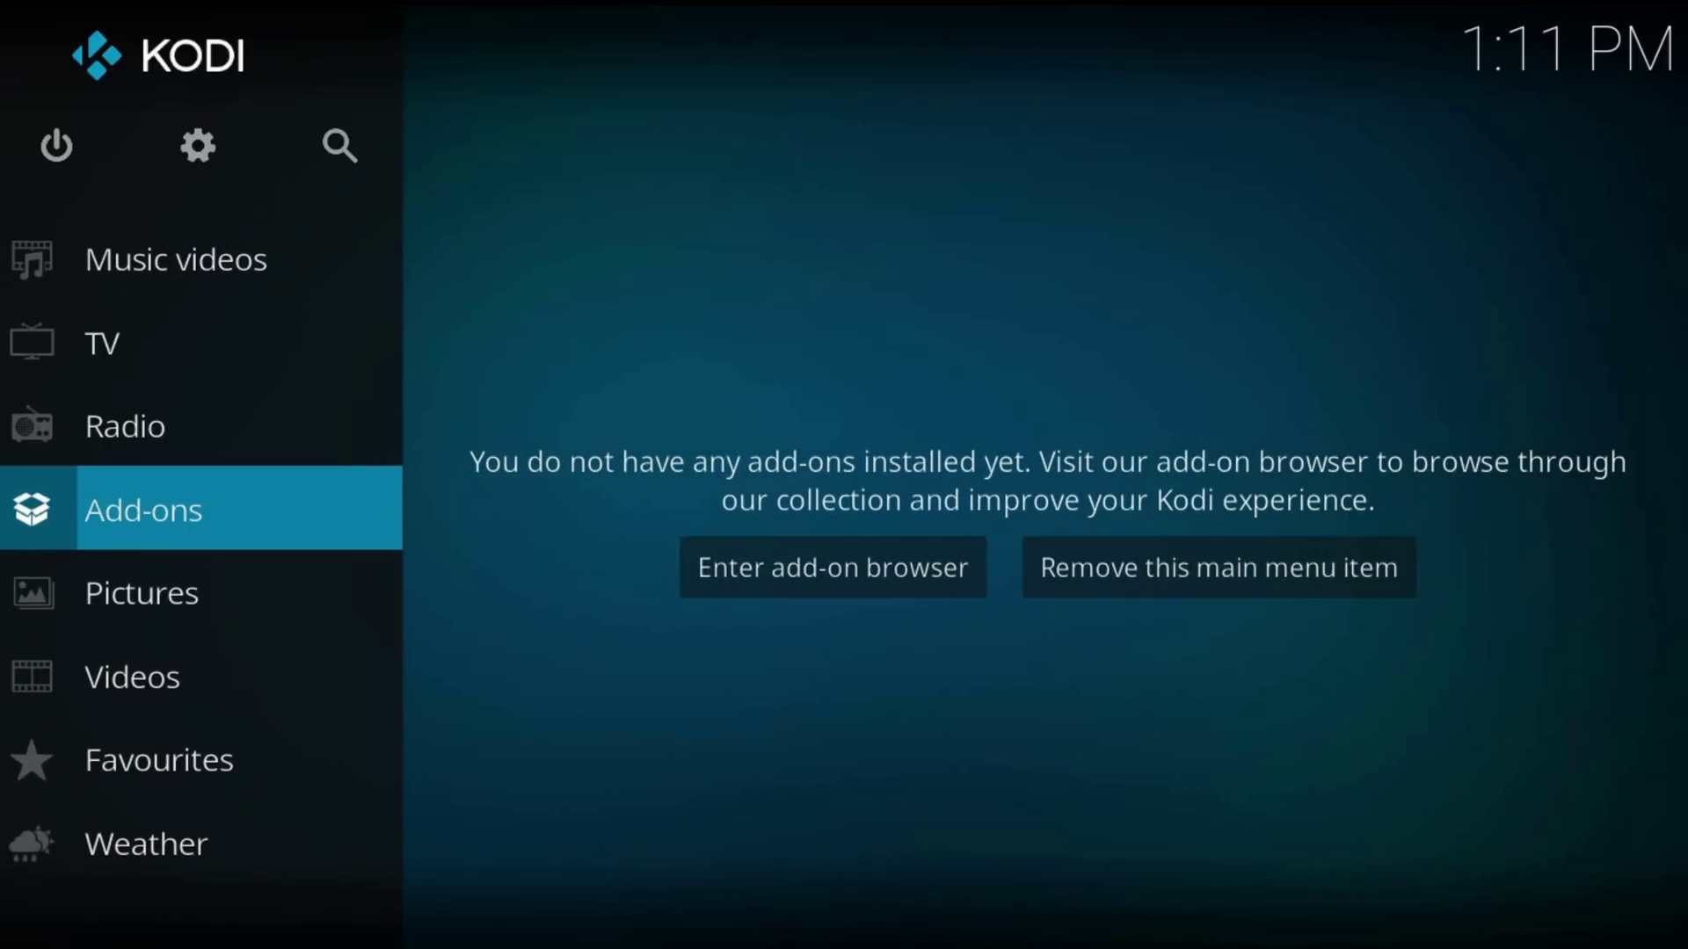
key(Return)
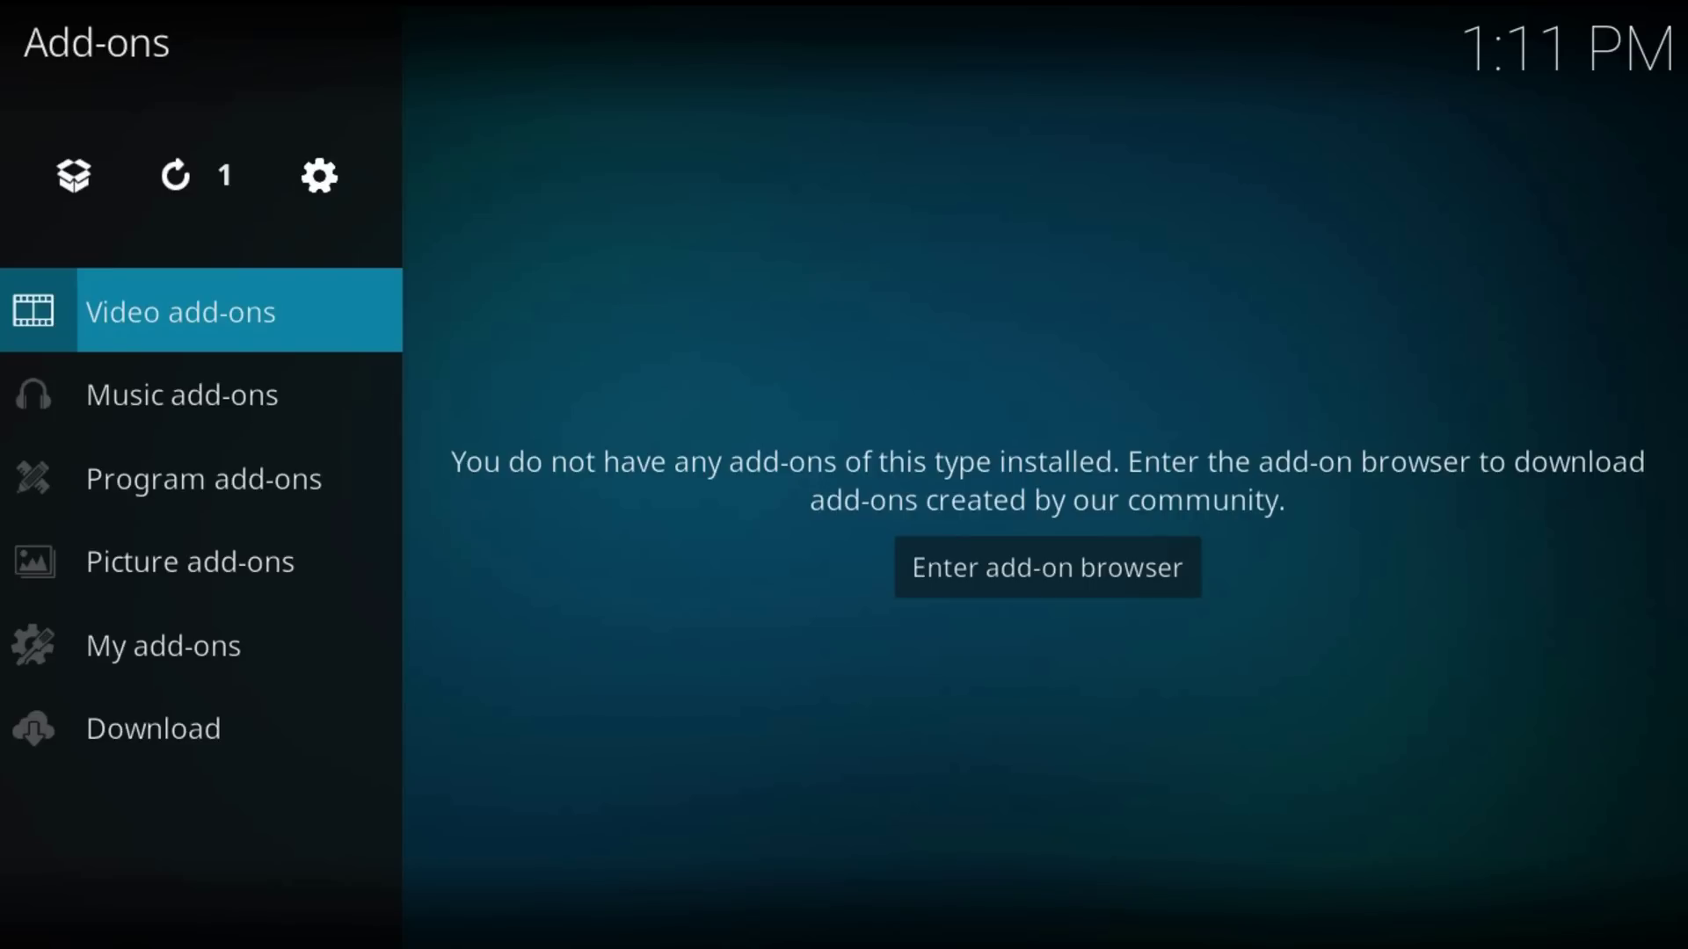
key(Up)
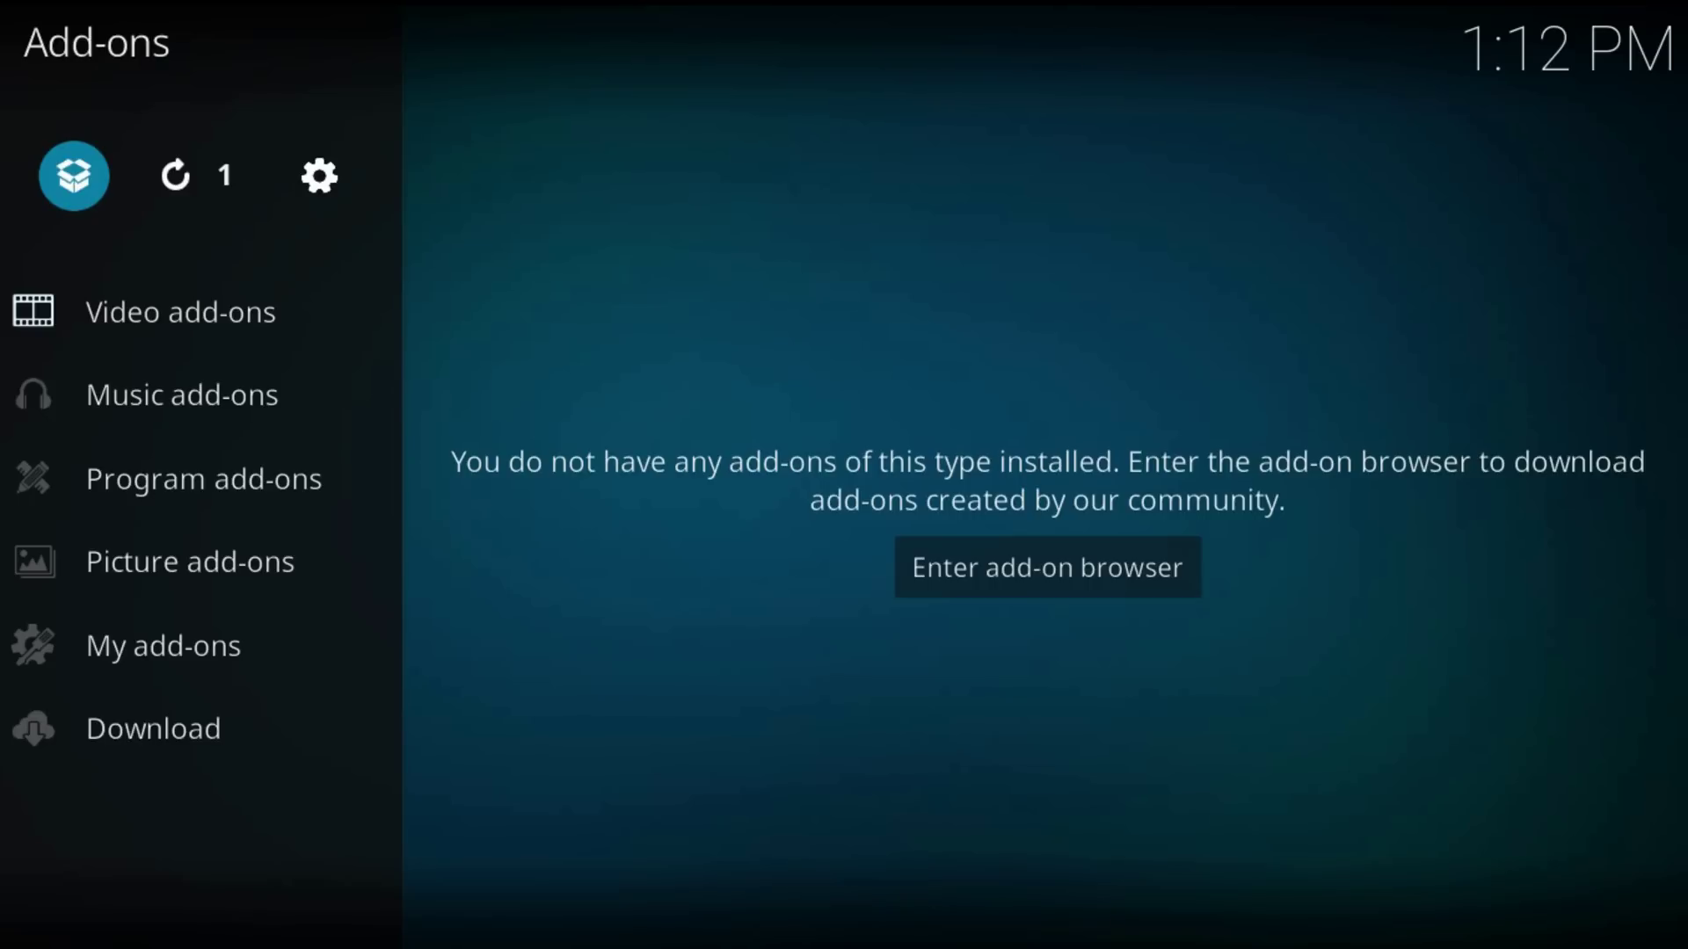
key(Return)
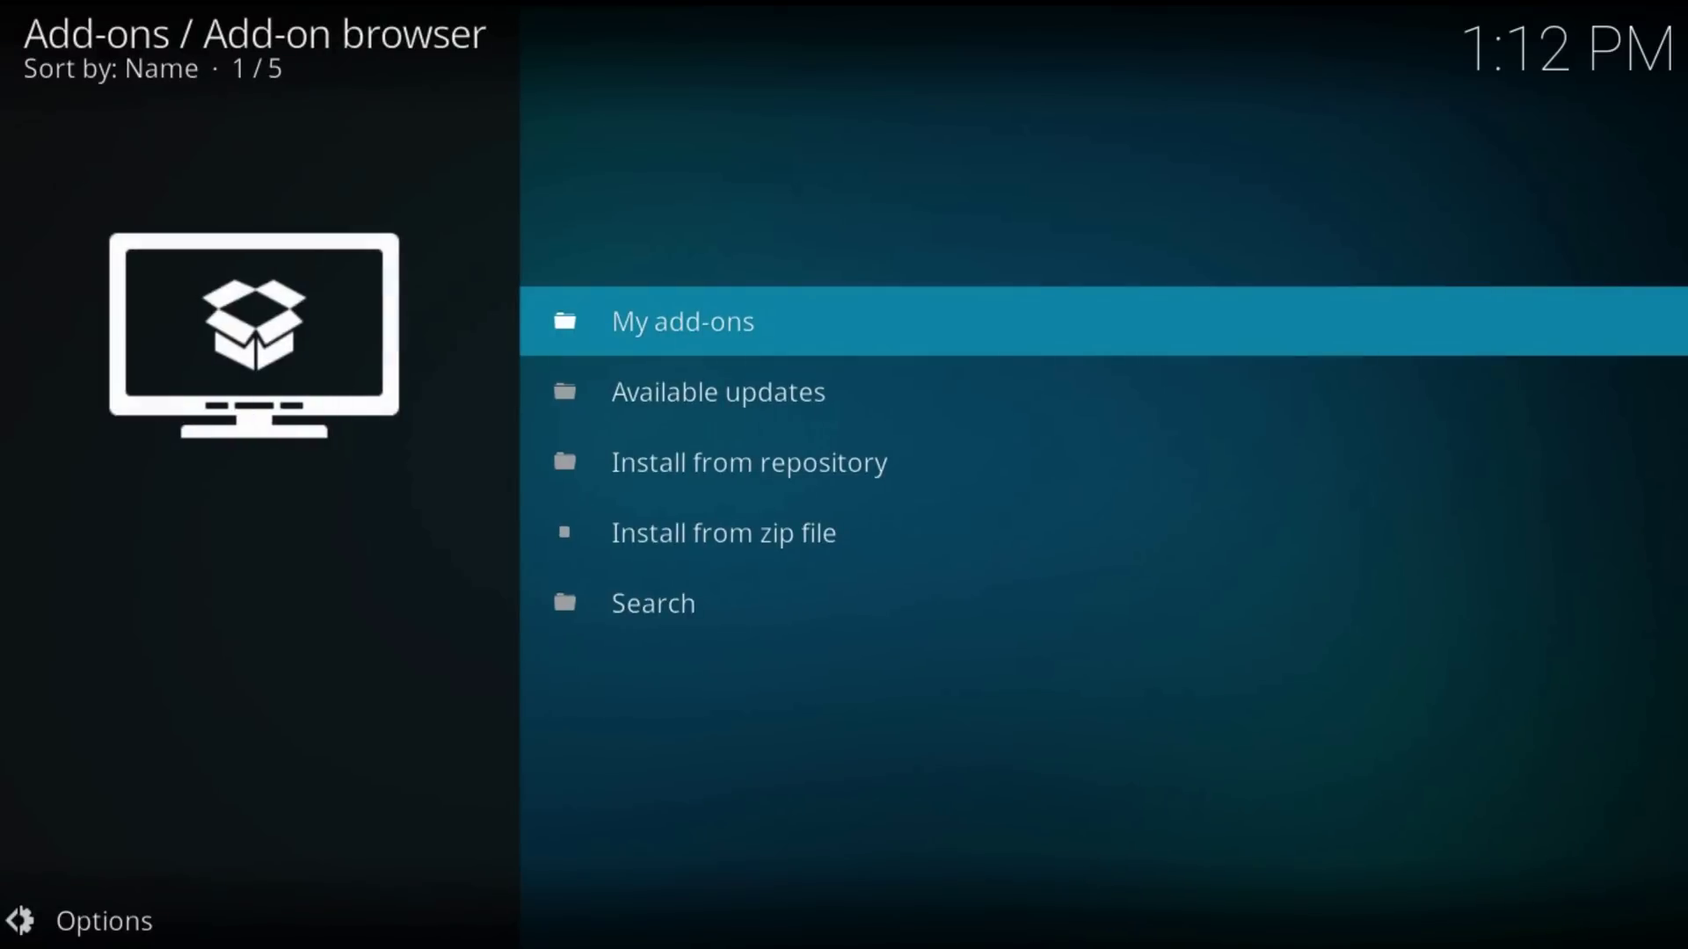
key(Down)
key(Down)
key(Down)
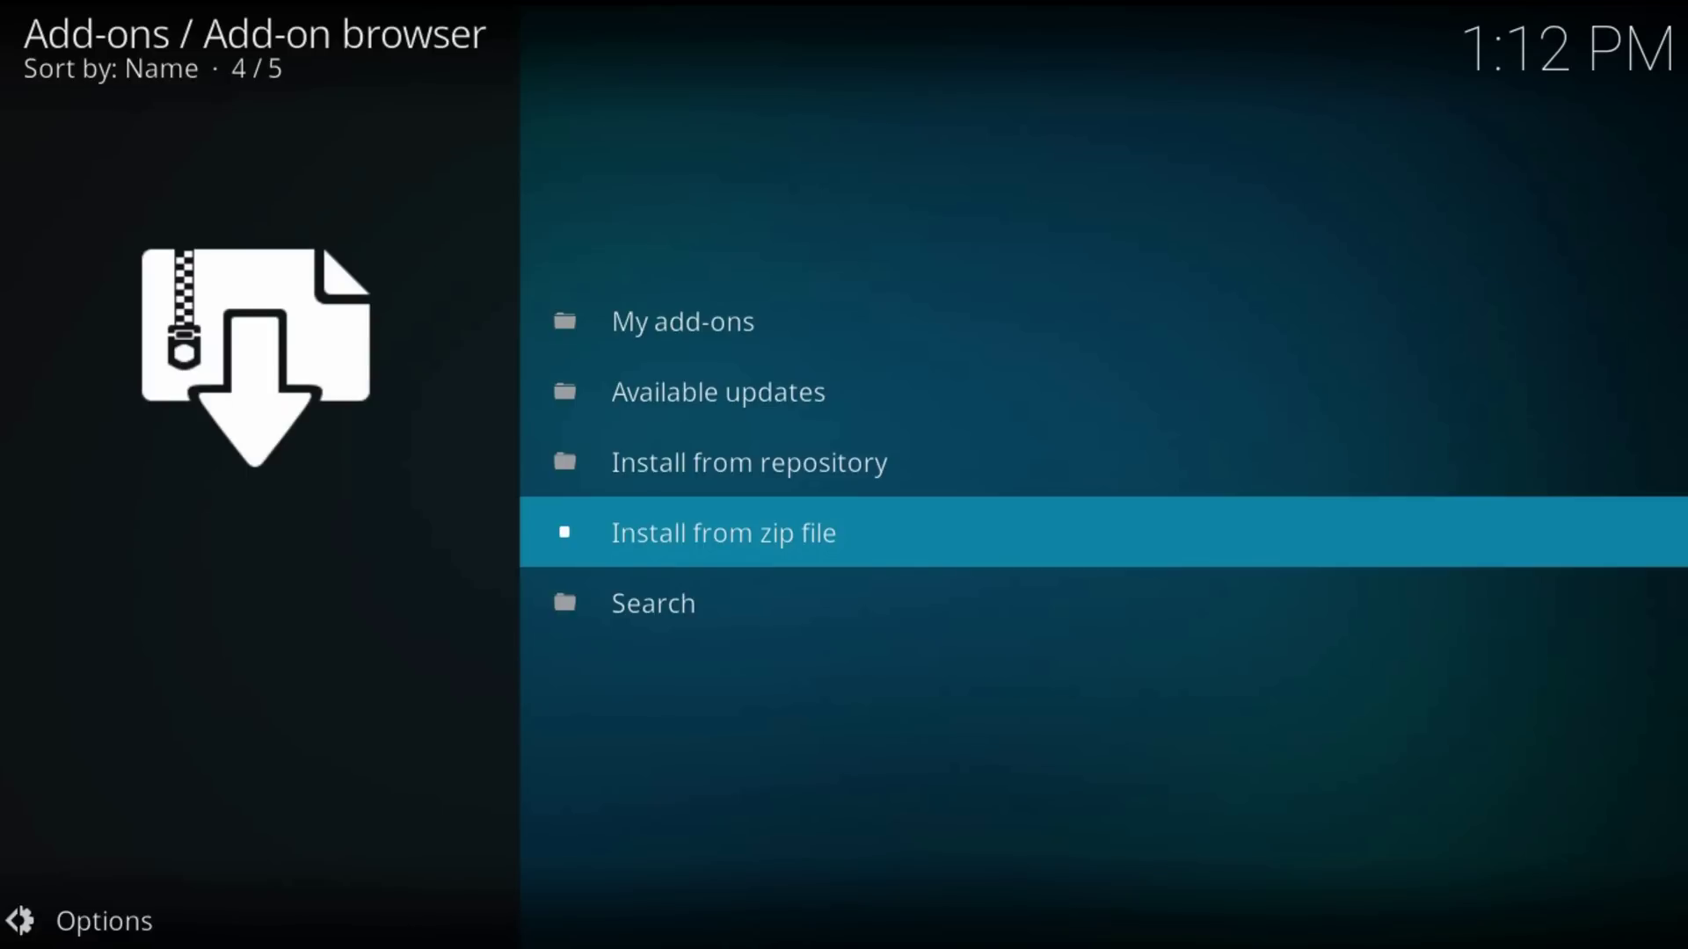
Step: Via Install from zip file, open the repo source and install repository.echo-1.04.zip
key(Return)
key(Down)
key(Down)
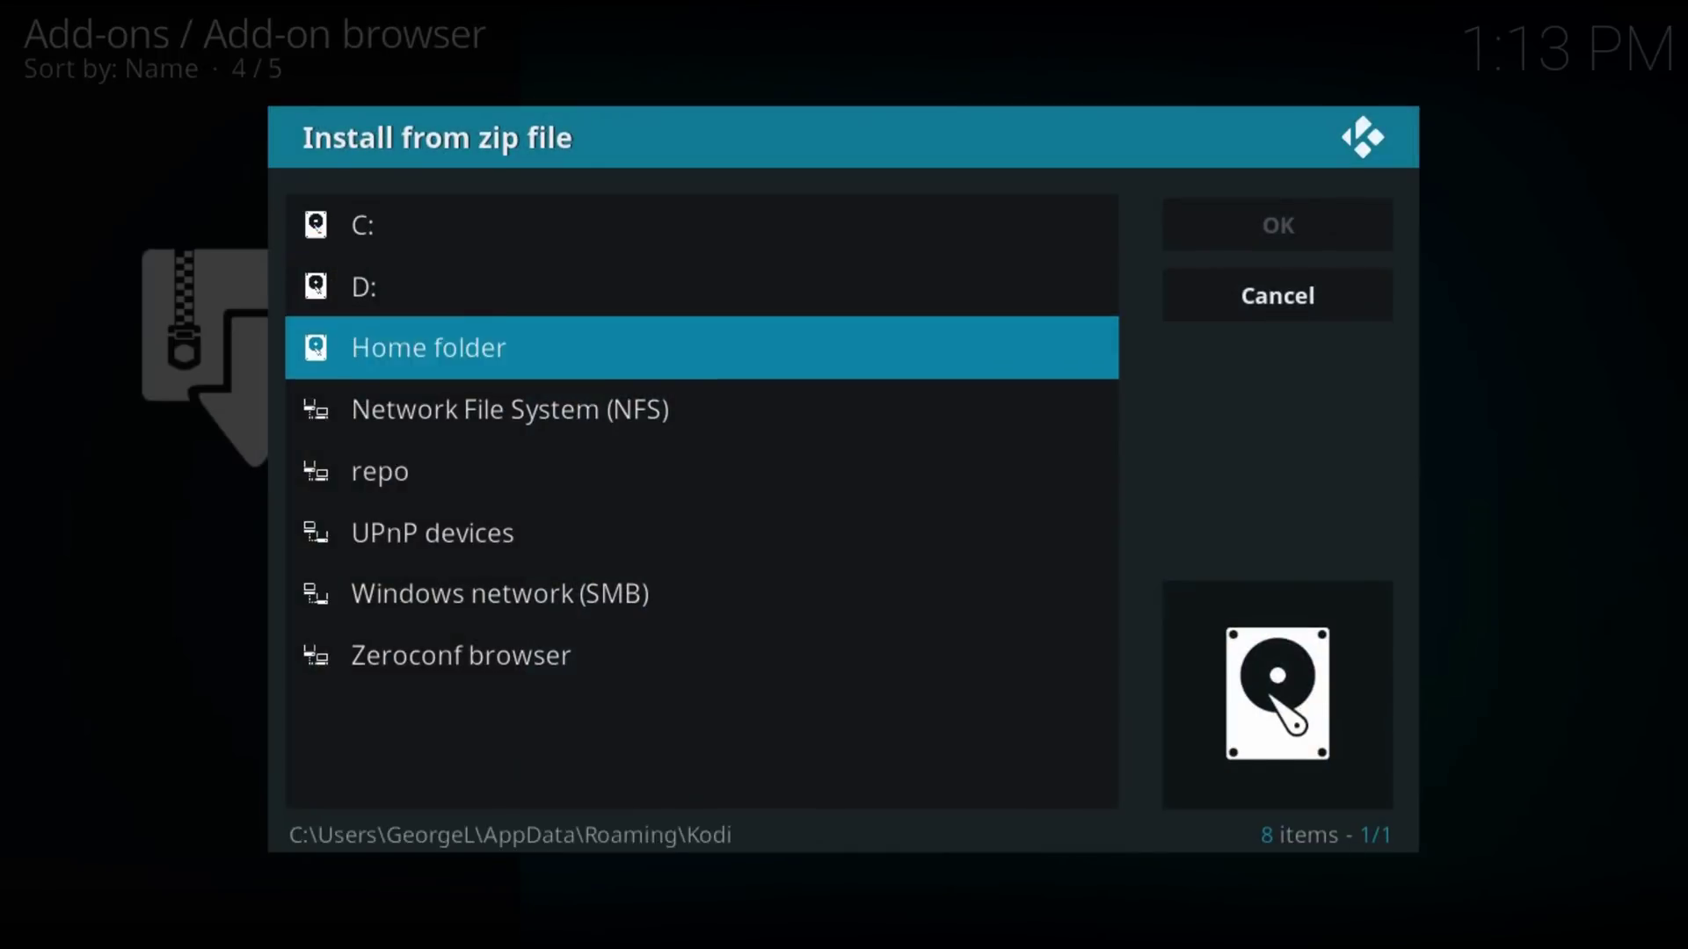
key(Down)
key(Down)
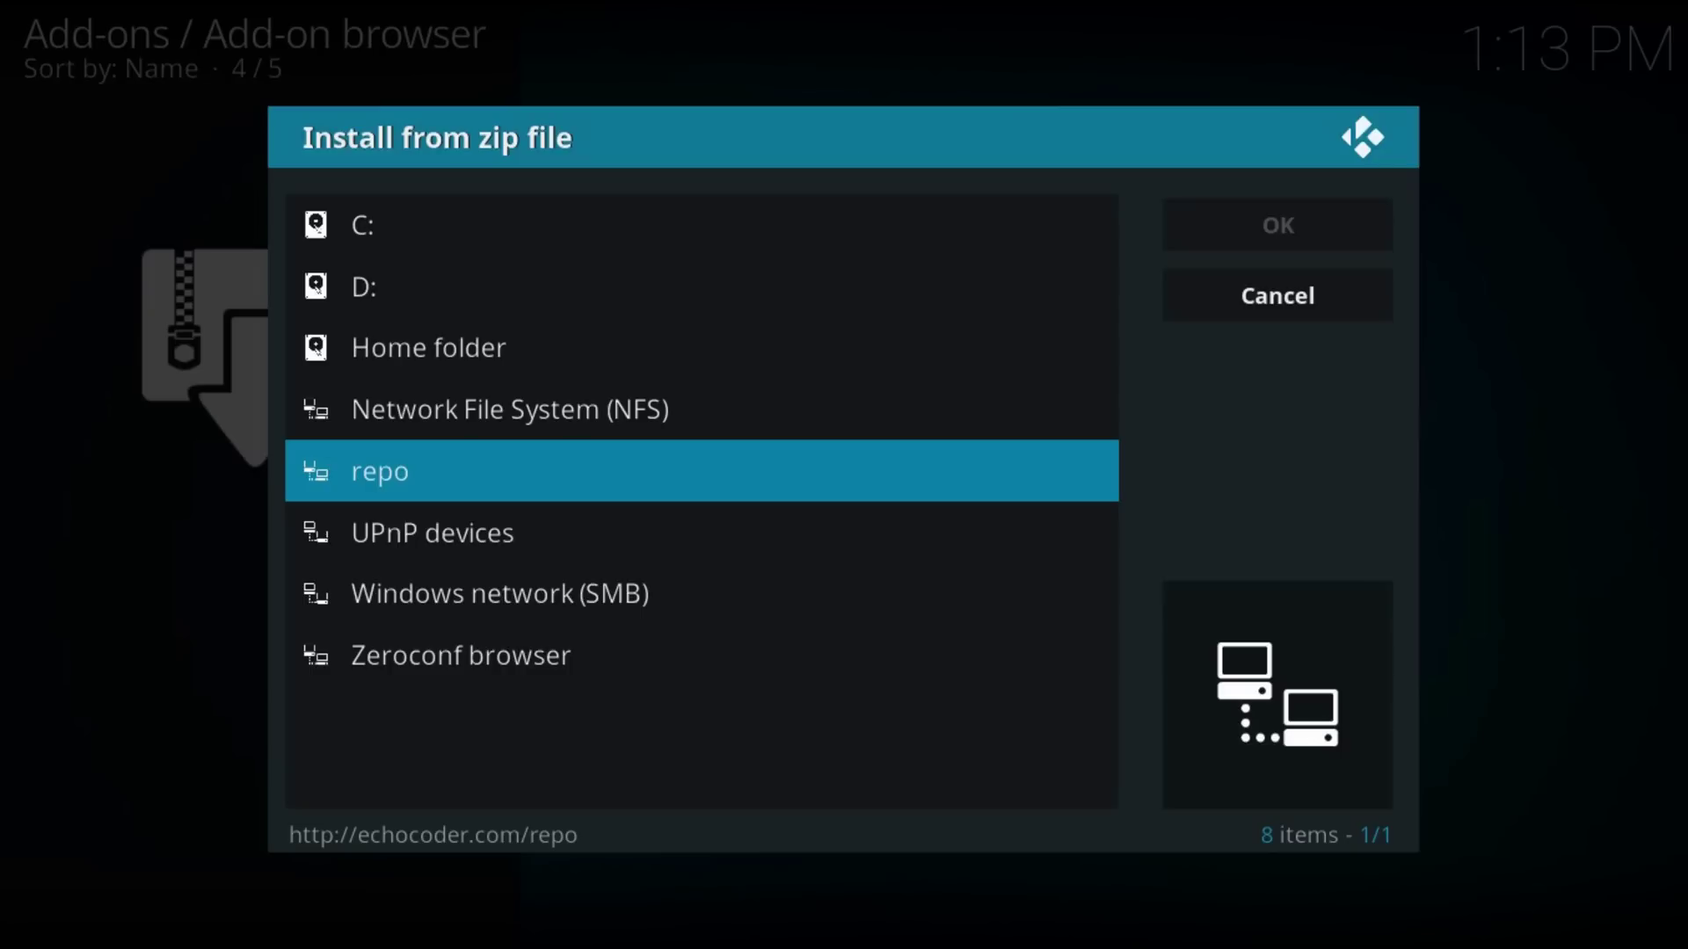
key(Return)
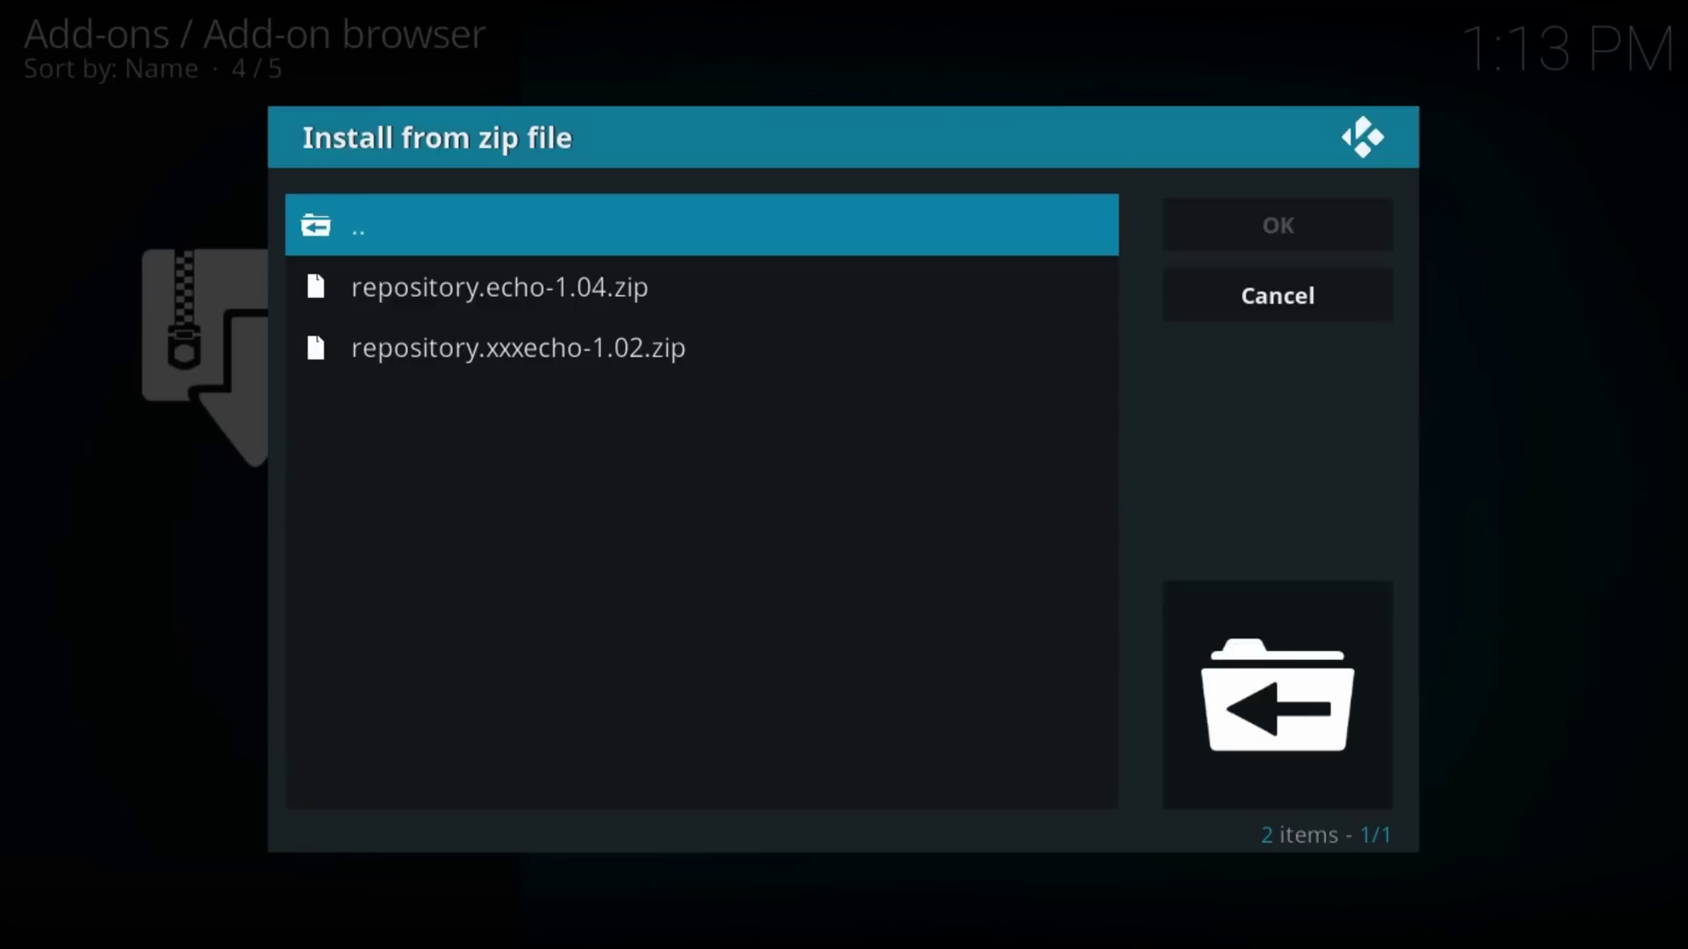
key(Down)
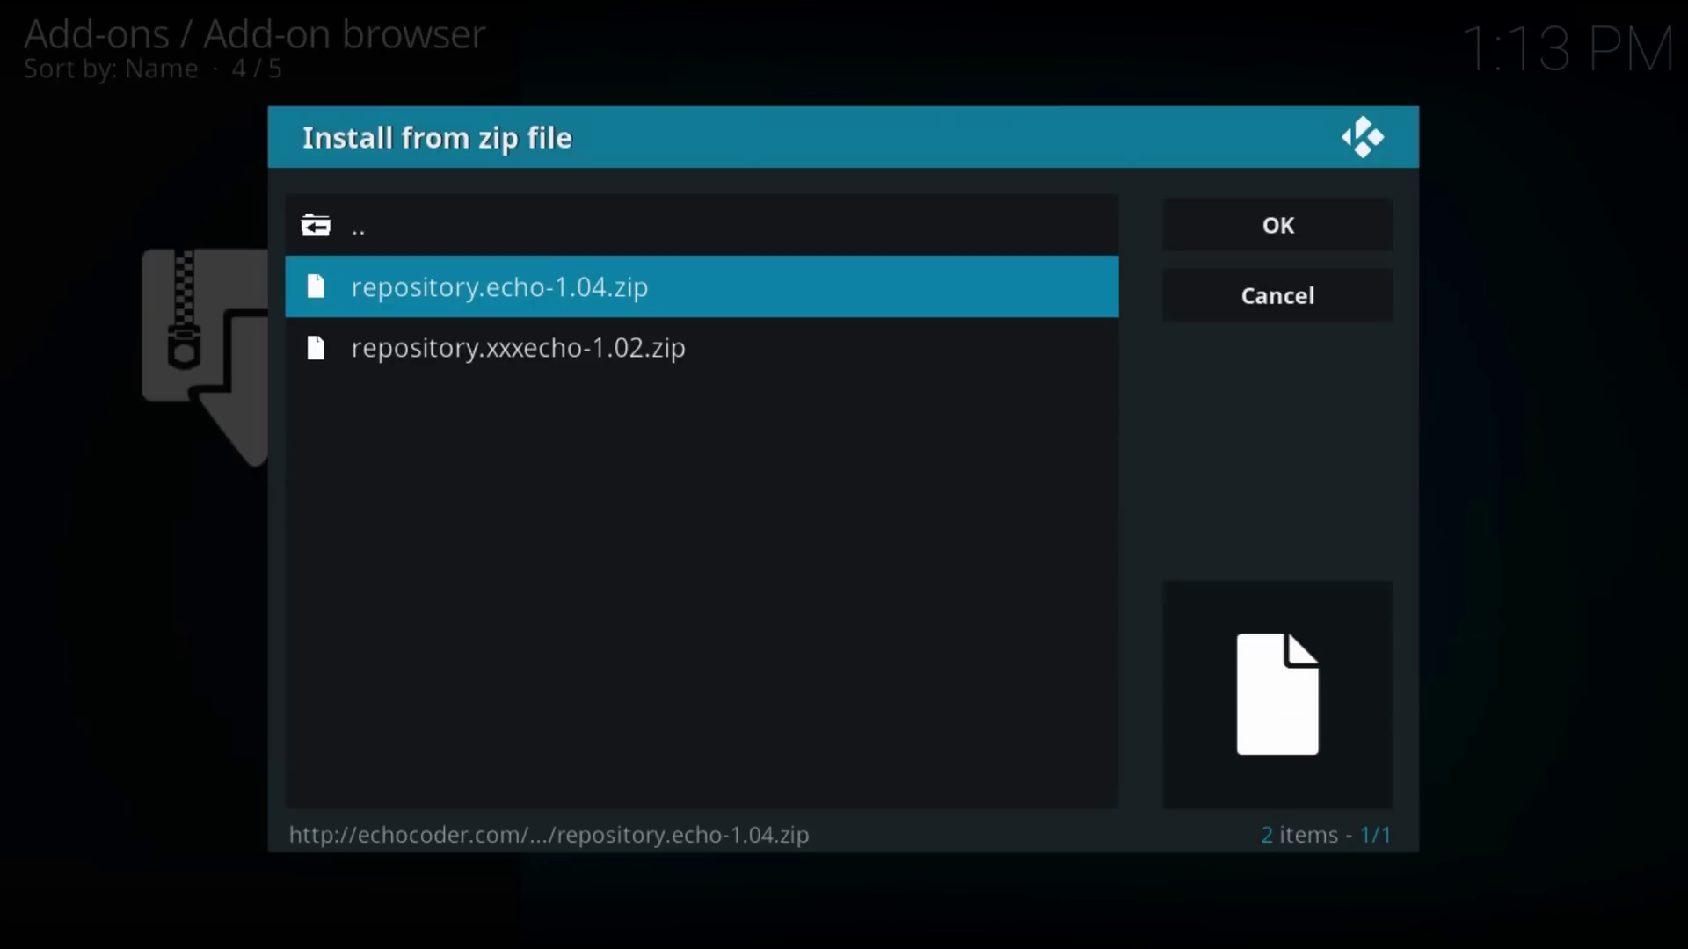
key(Return)
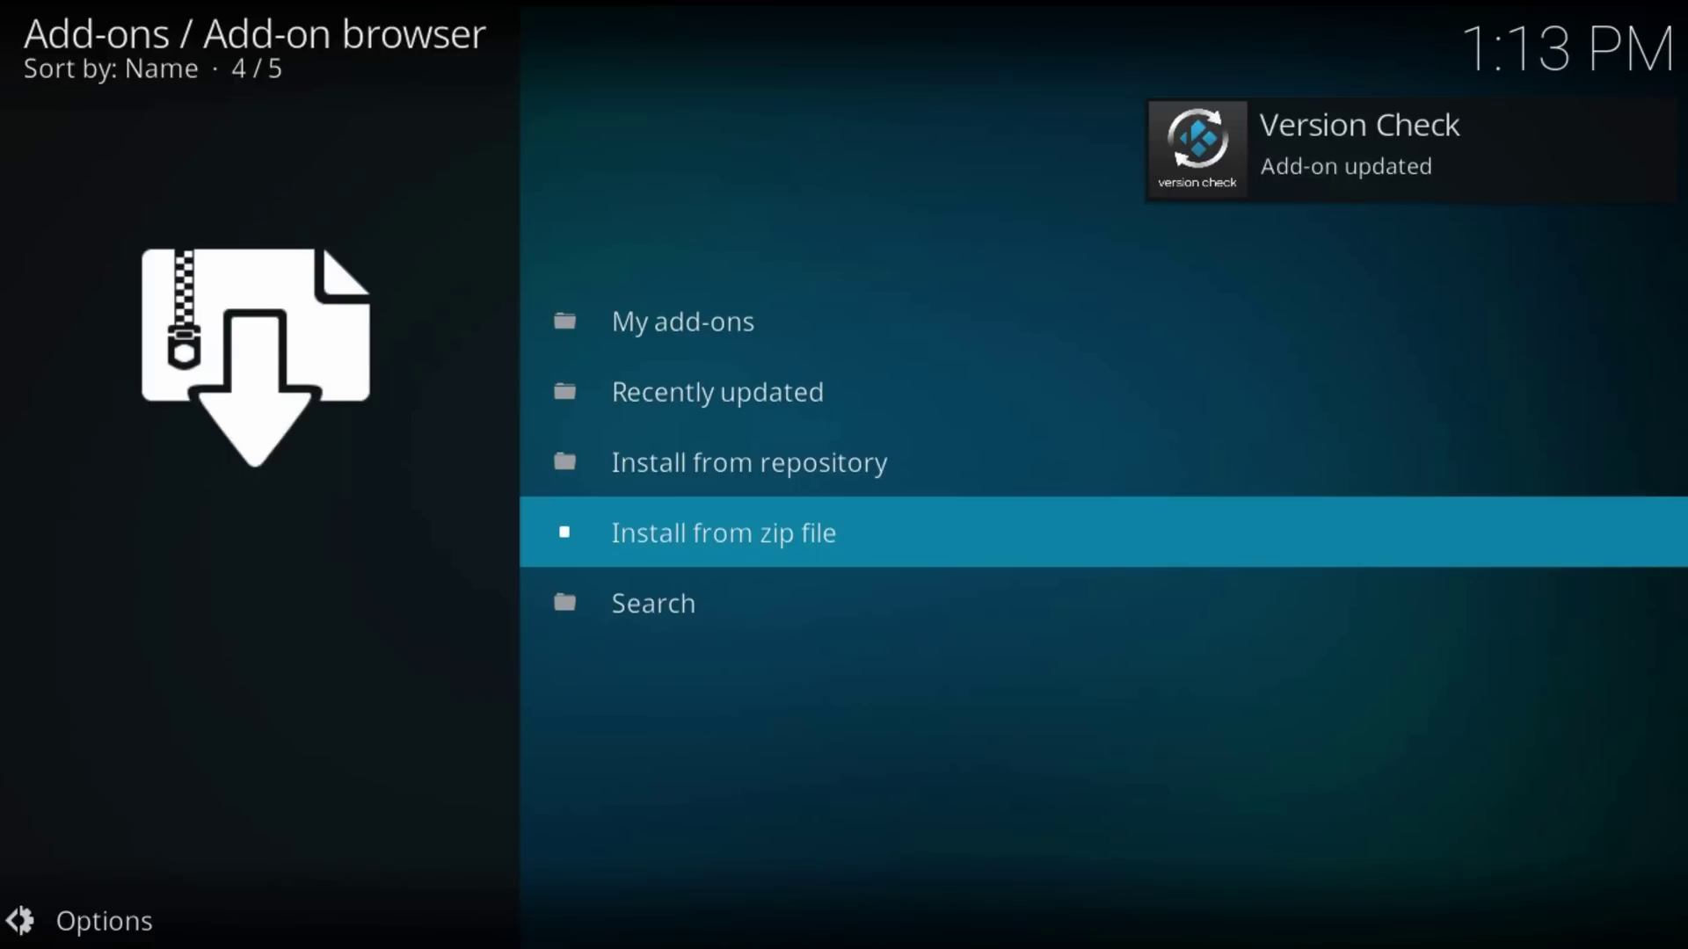
Step: Install ECHO Wizard from ECHO Repository > Program add-ons via Install from repository
key(Up)
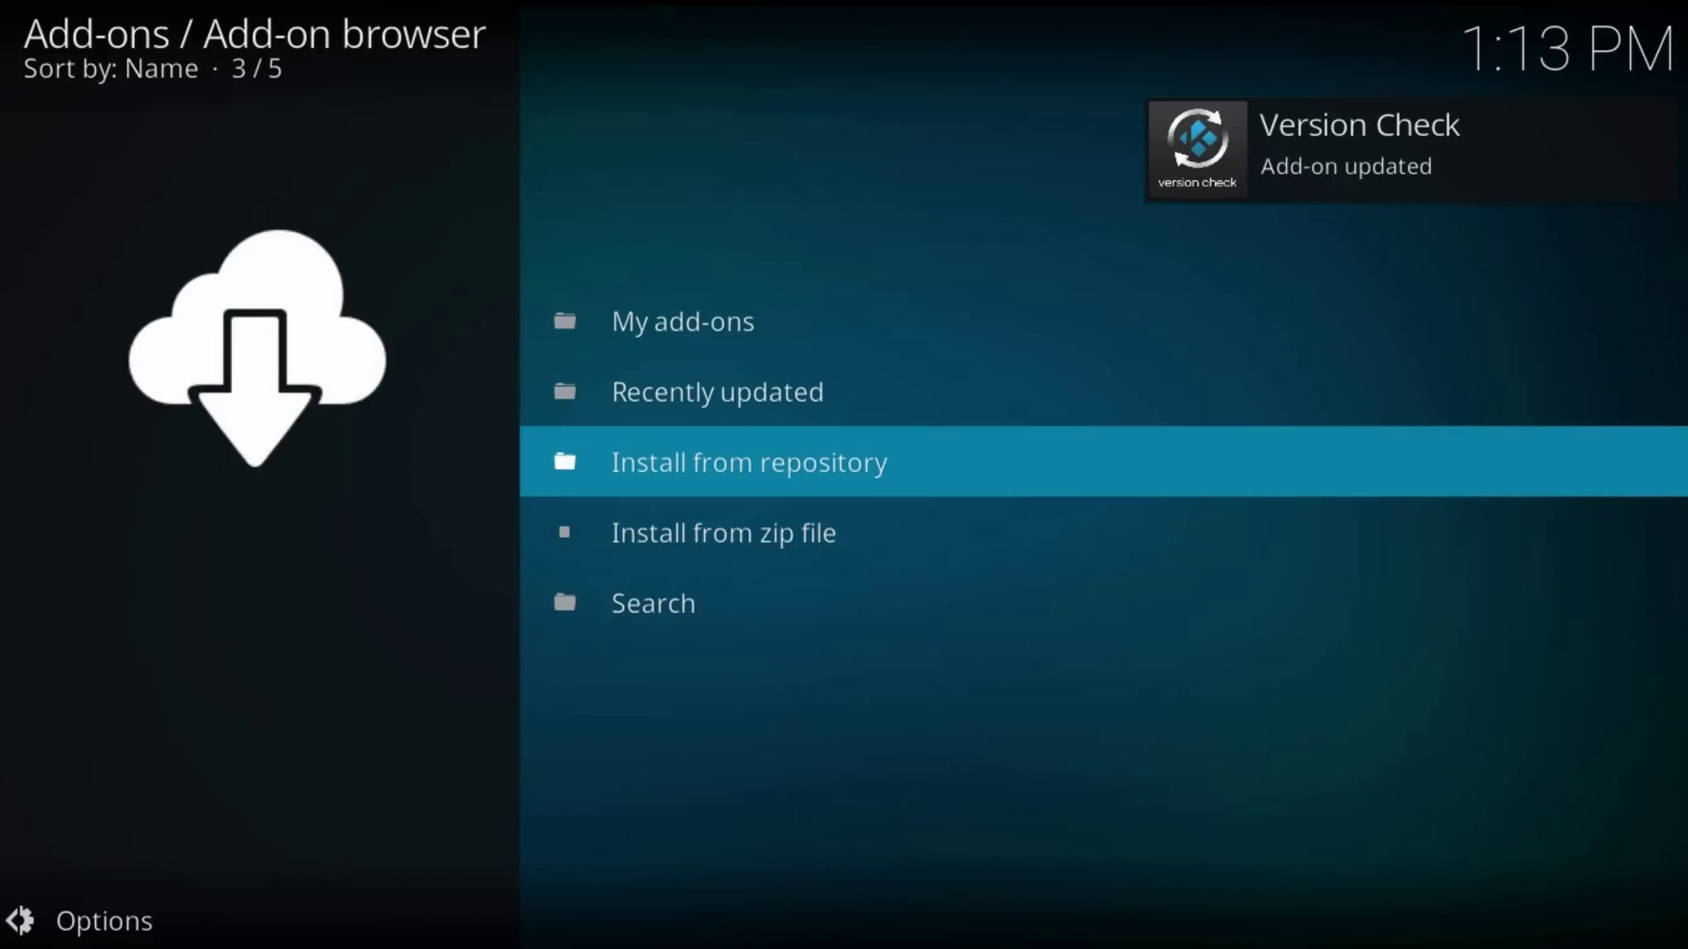
key(Return)
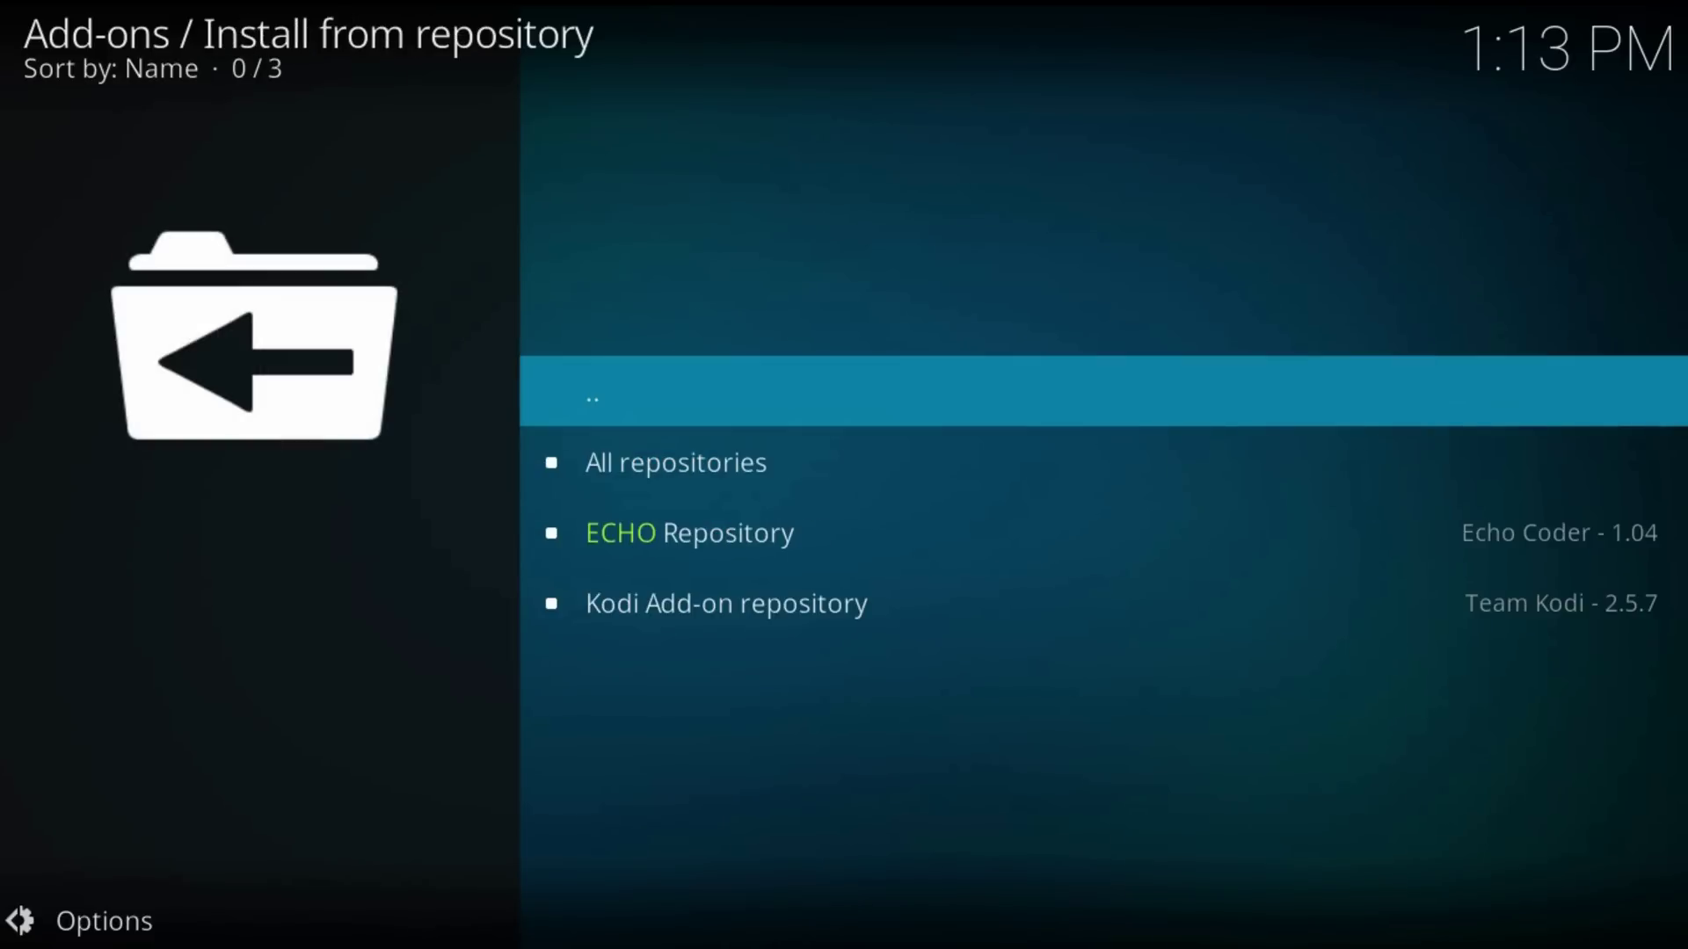
key(Down)
key(Down)
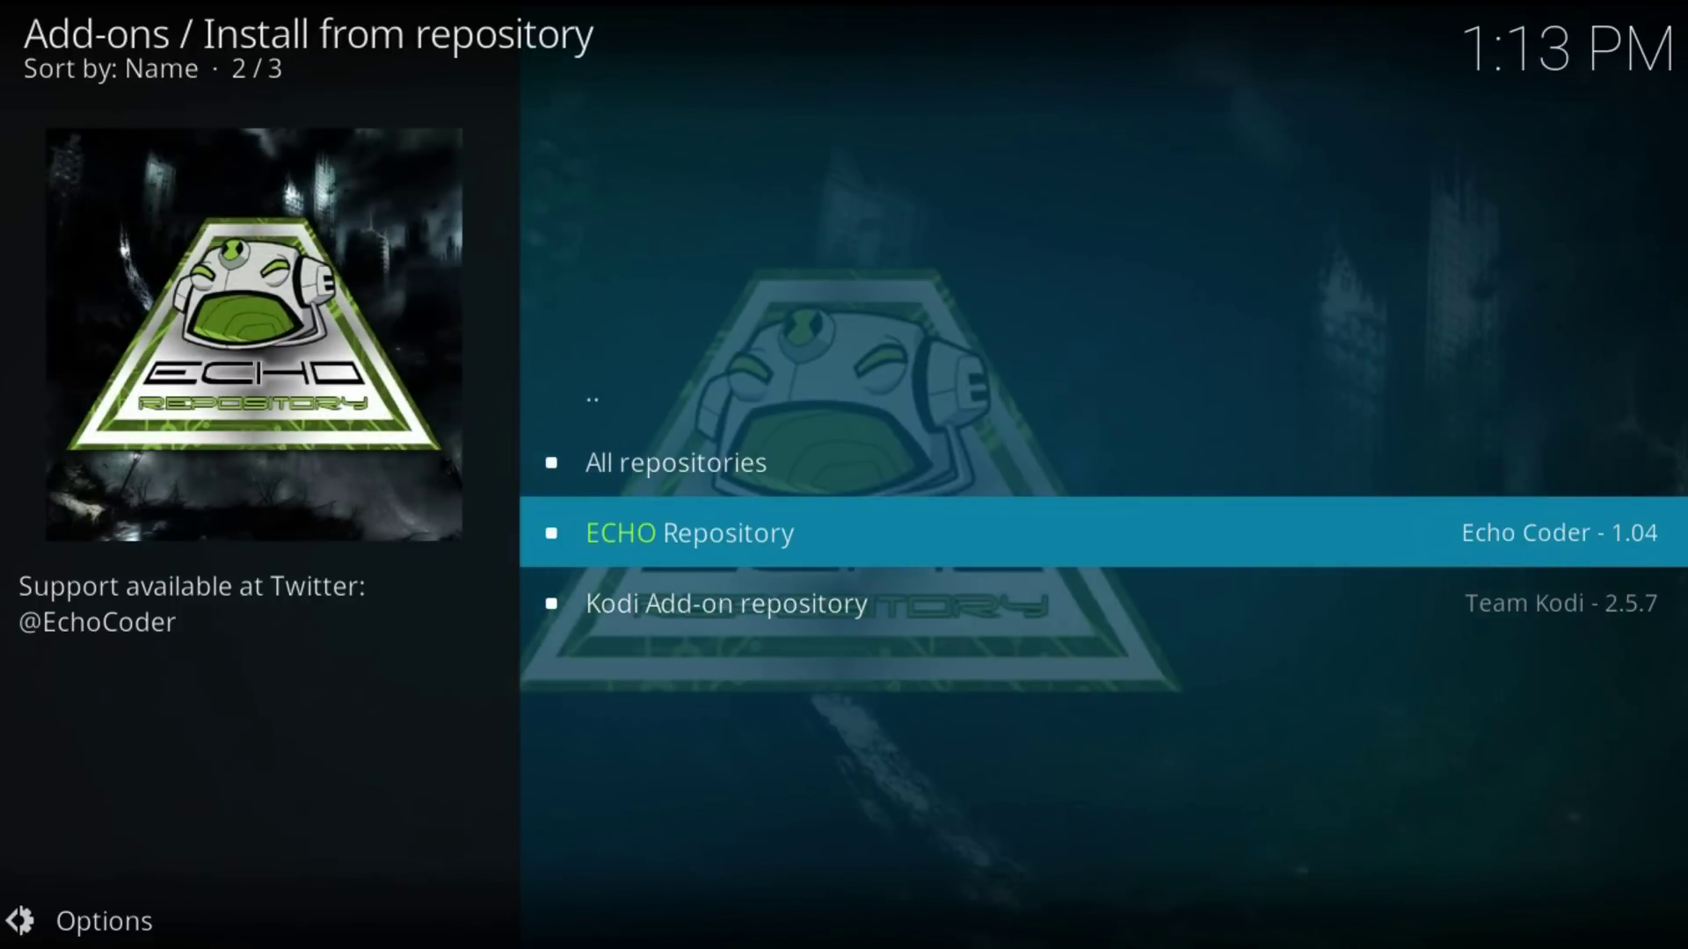
key(Return)
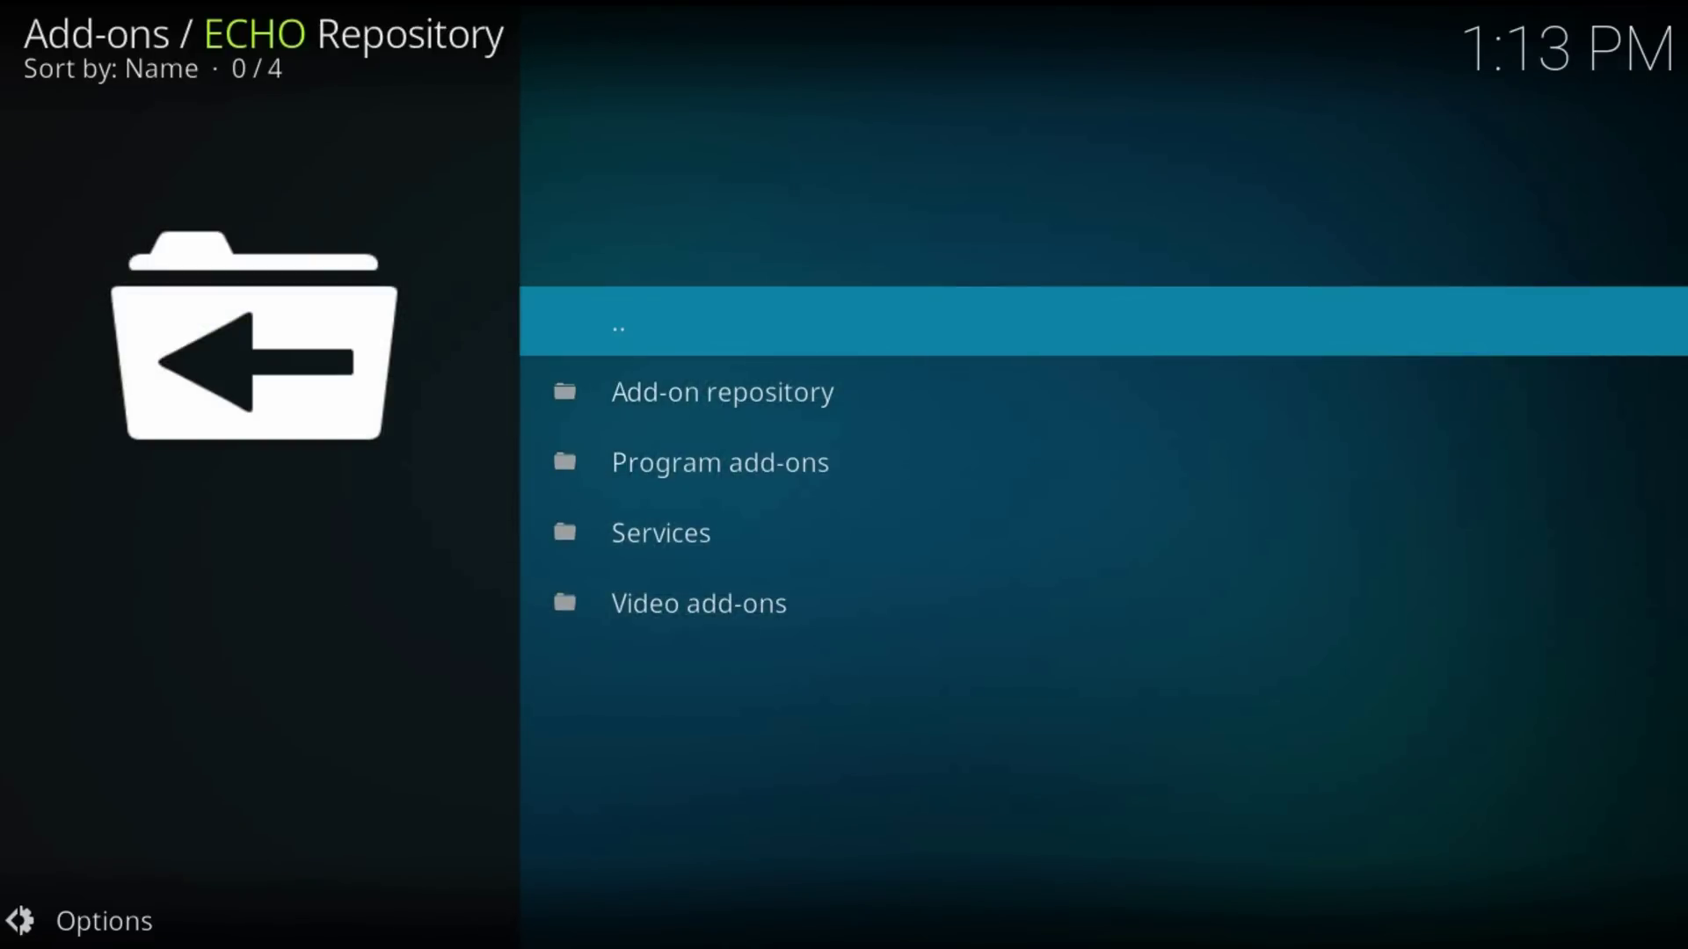
key(Down)
key(Down)
key(Return)
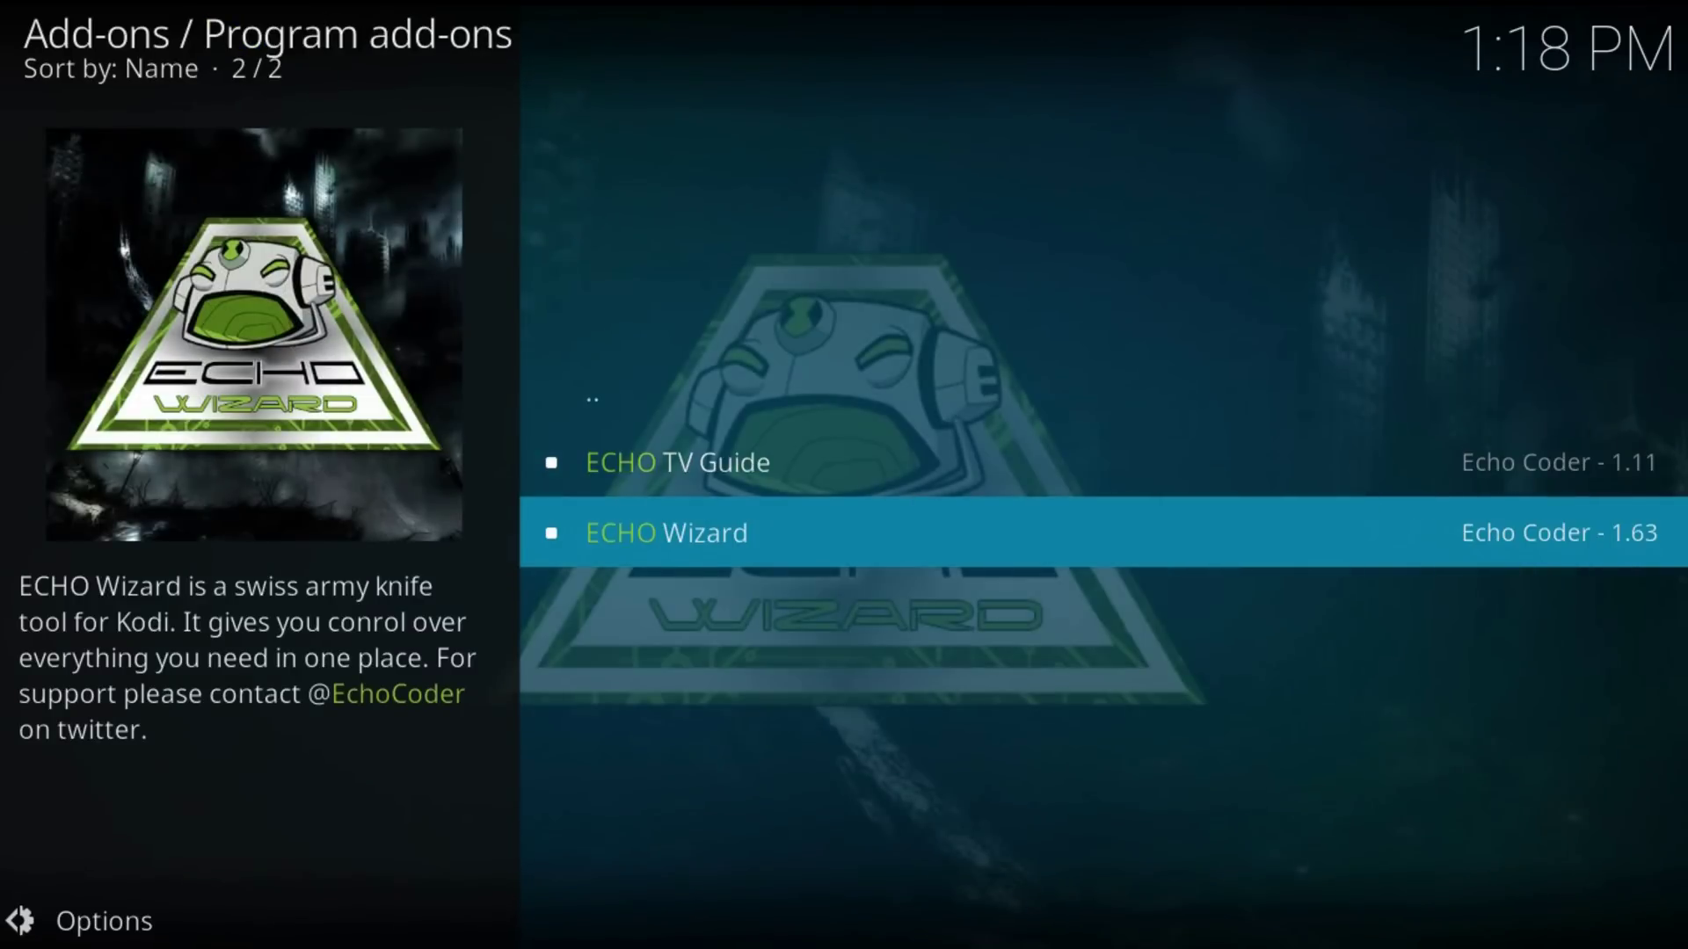
key(Return)
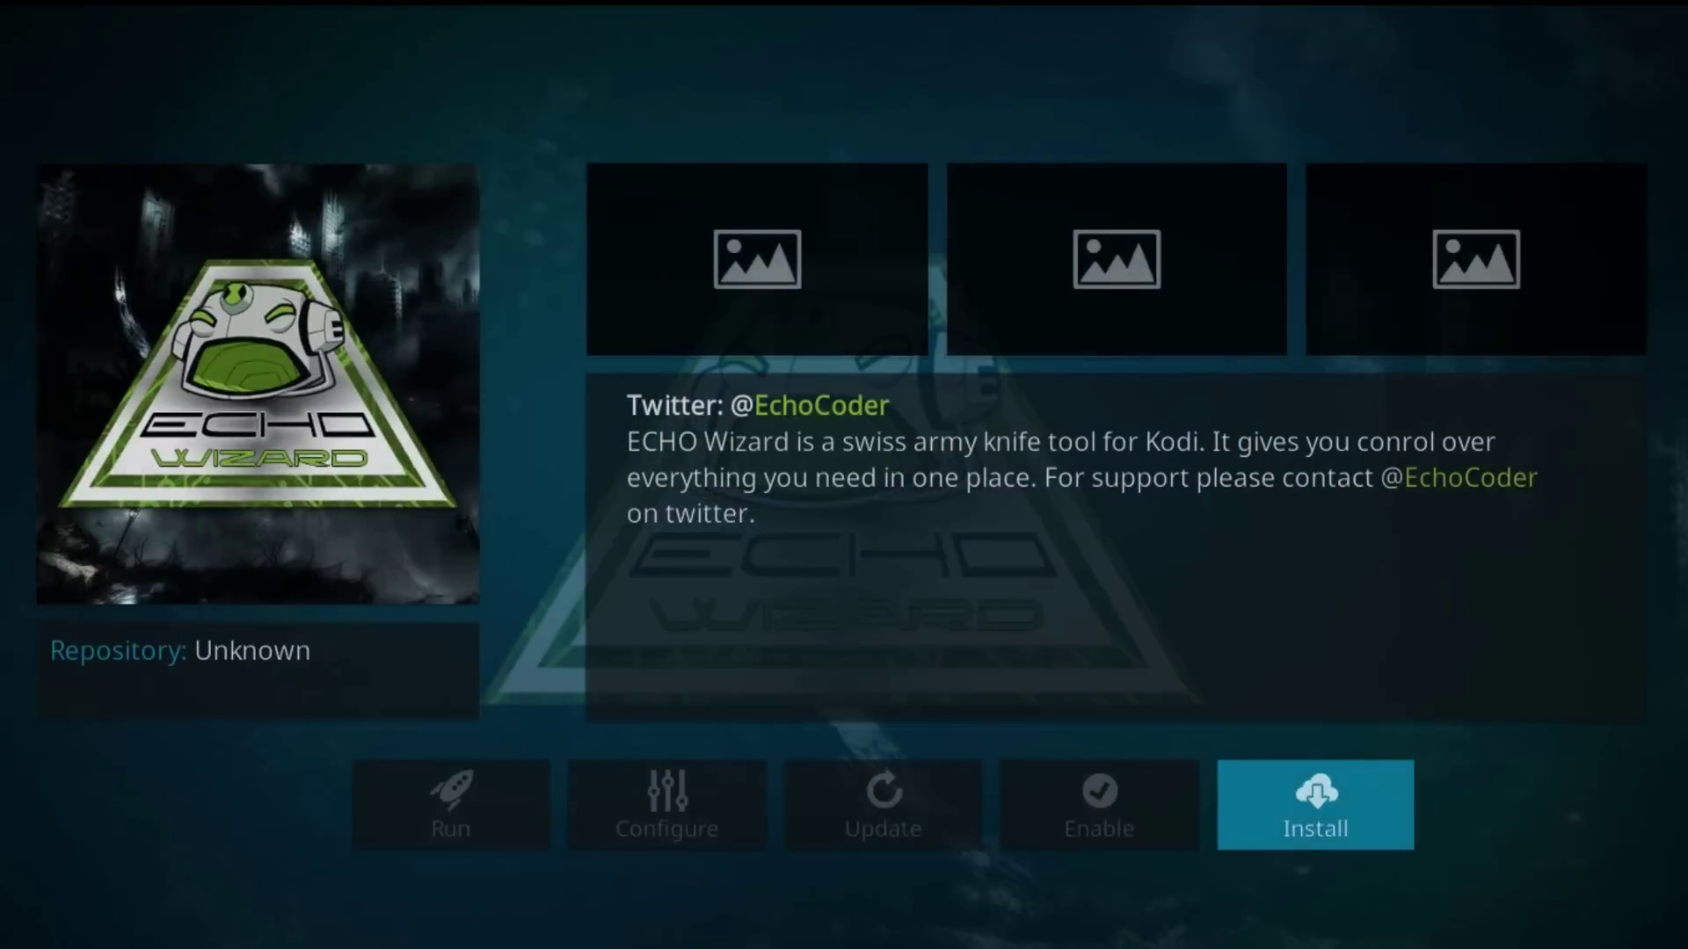
key(Return)
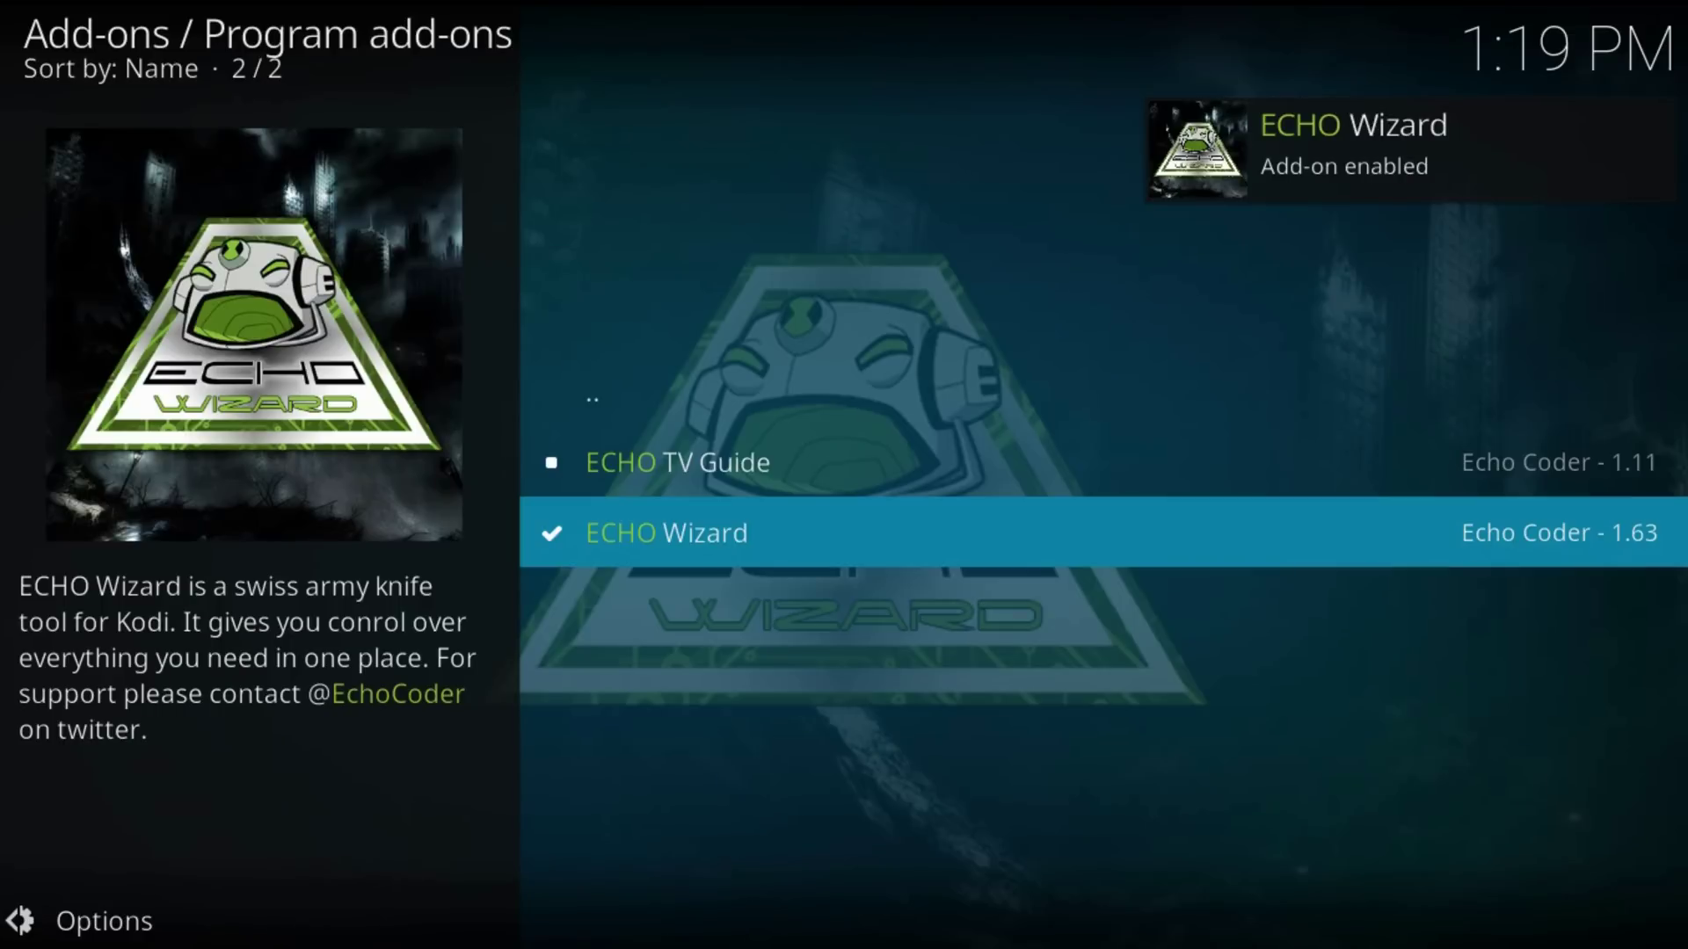
Step: Return to the Add-ons screen and launch the installed ECHO Wizard add-on
key(BackSpace)
key(BackSpace)
key(BackSpace)
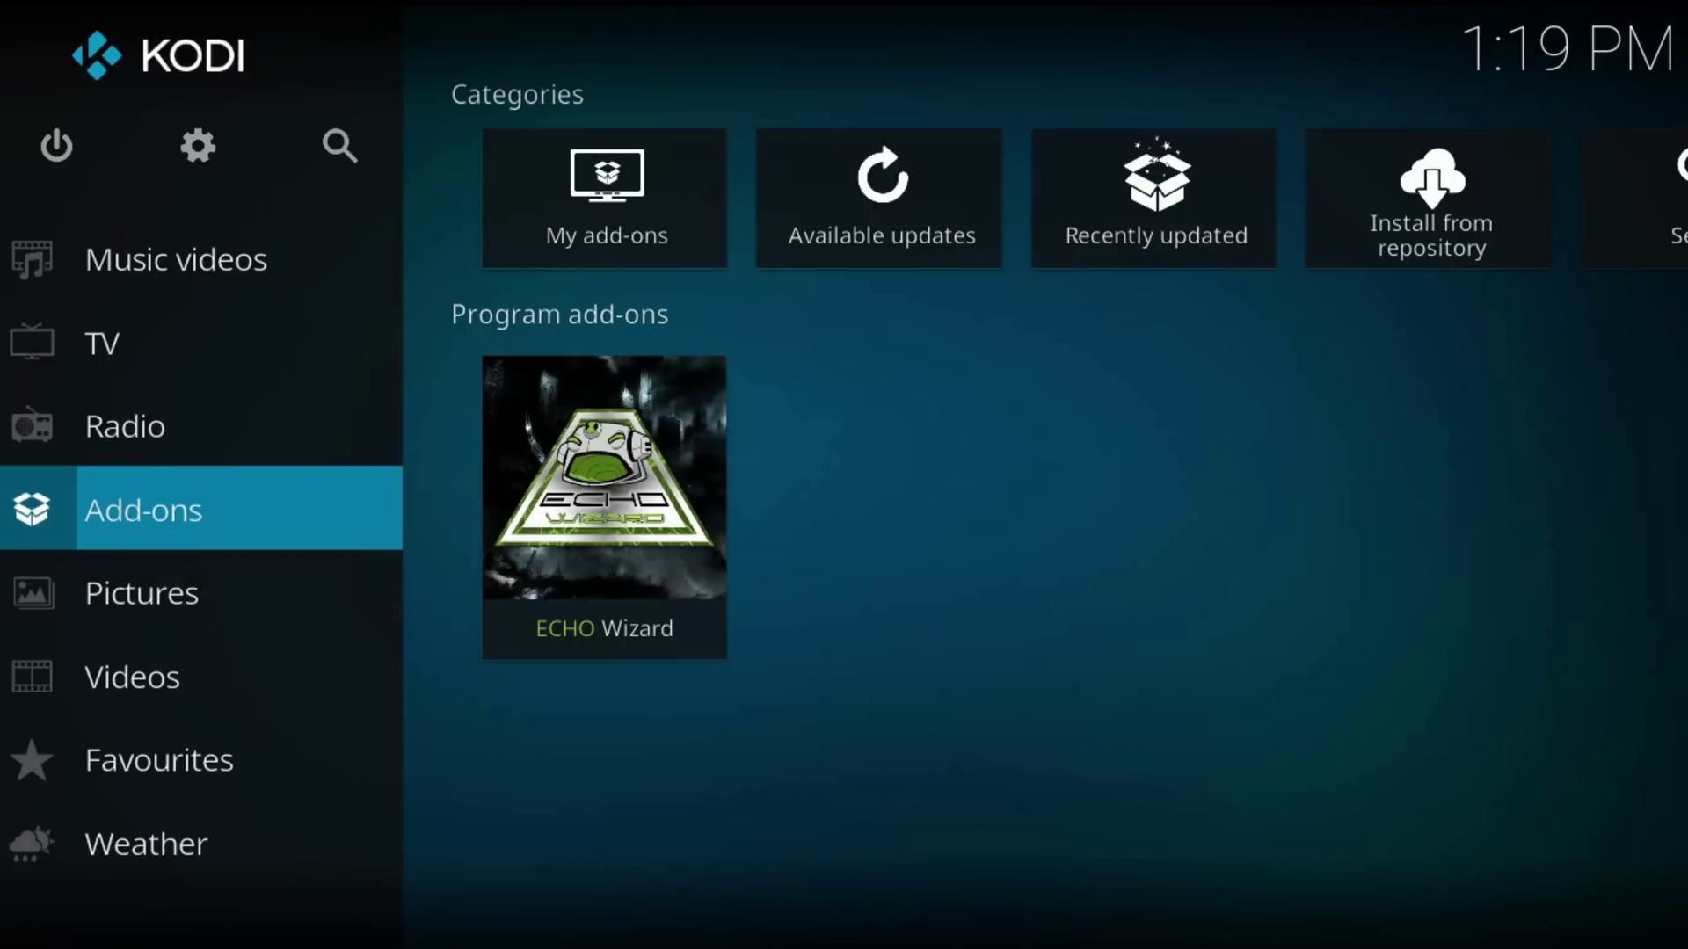
key(Right)
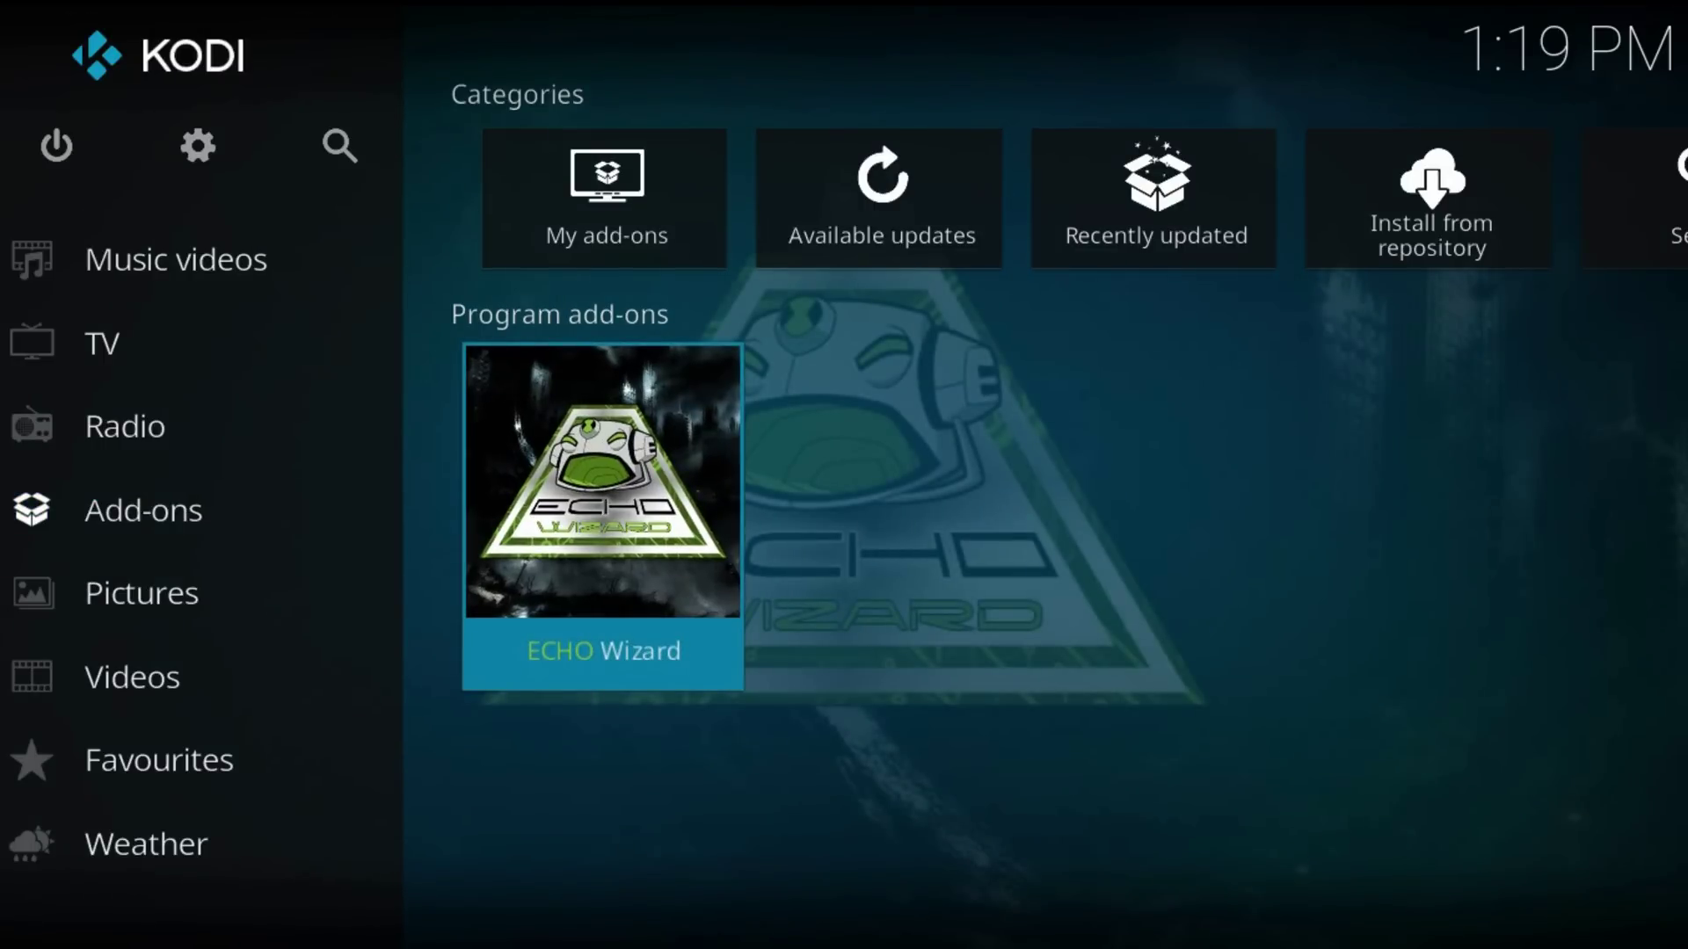
key(Return)
Step: Under OFFICIAL ECHO BUILDS, pick VIBE and choose 'Download The Build Now'
key(Down)
key(Down)
key(Down)
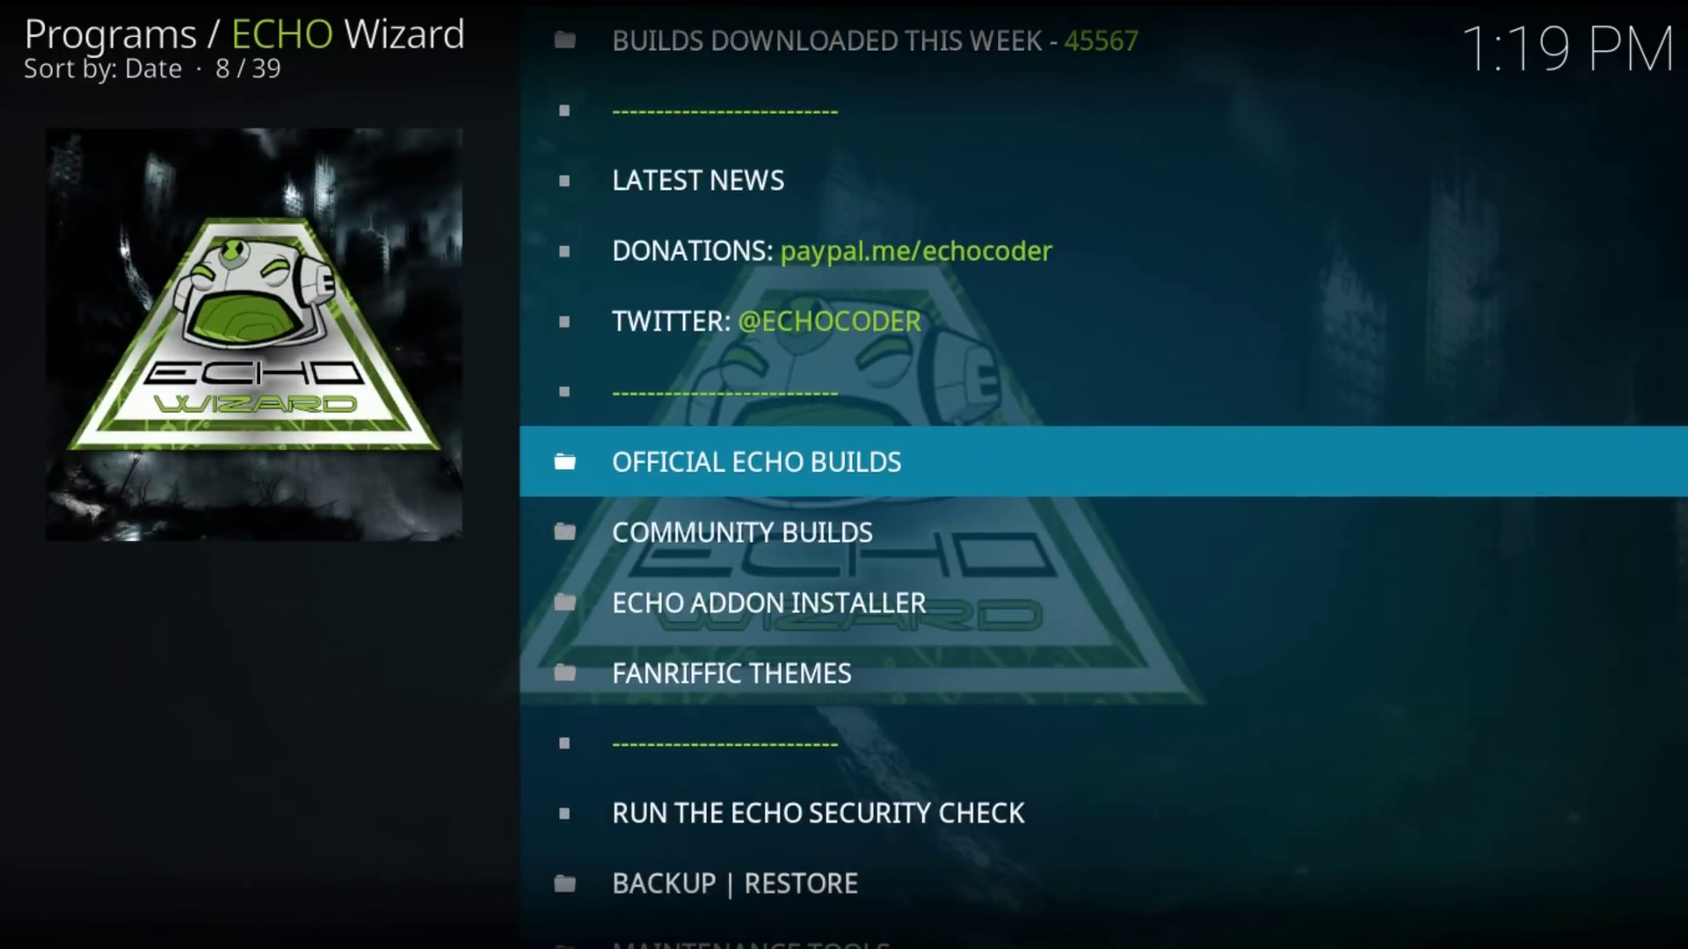
key(Return)
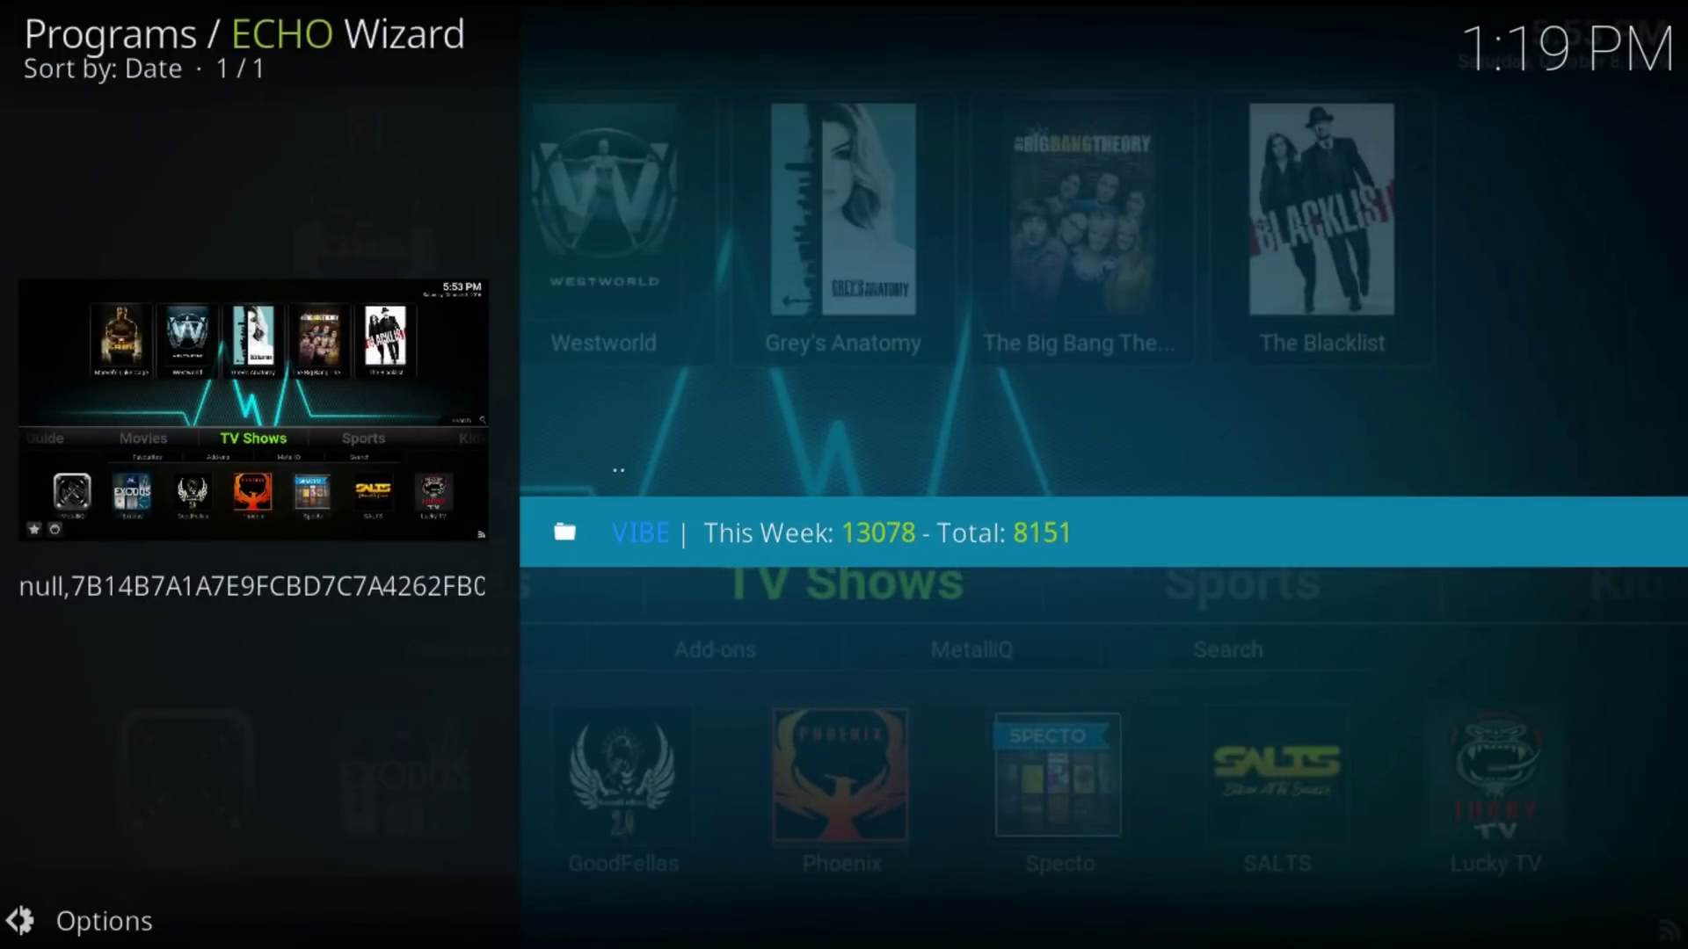
key(Return)
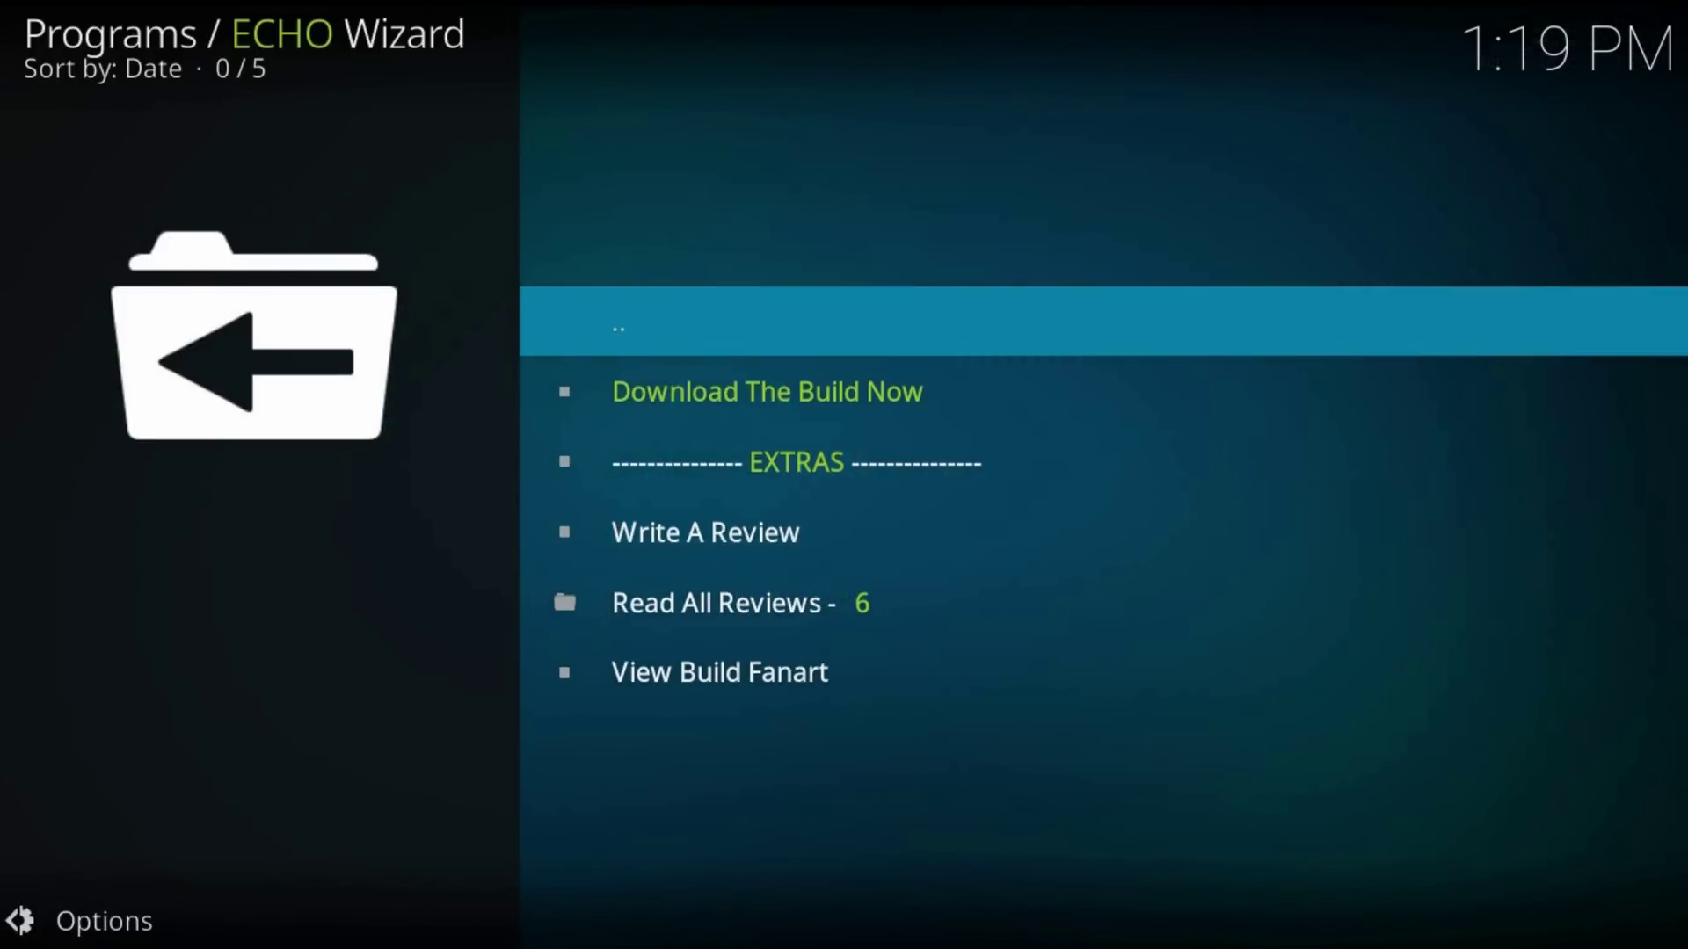
key(Down)
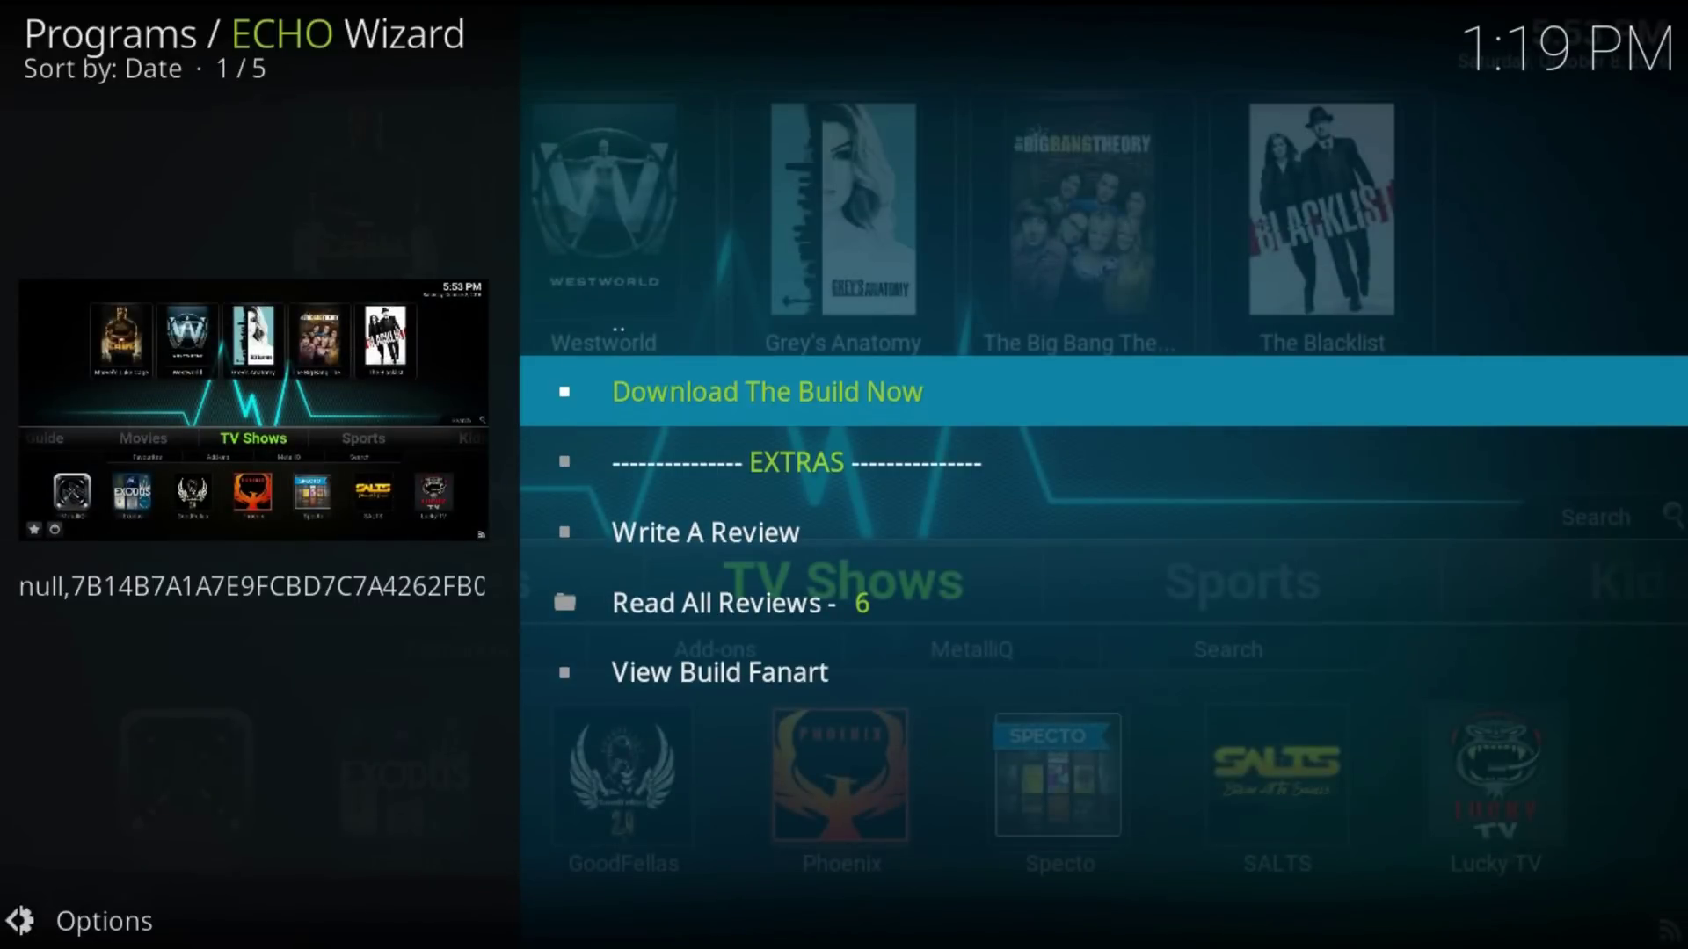
key(Return)
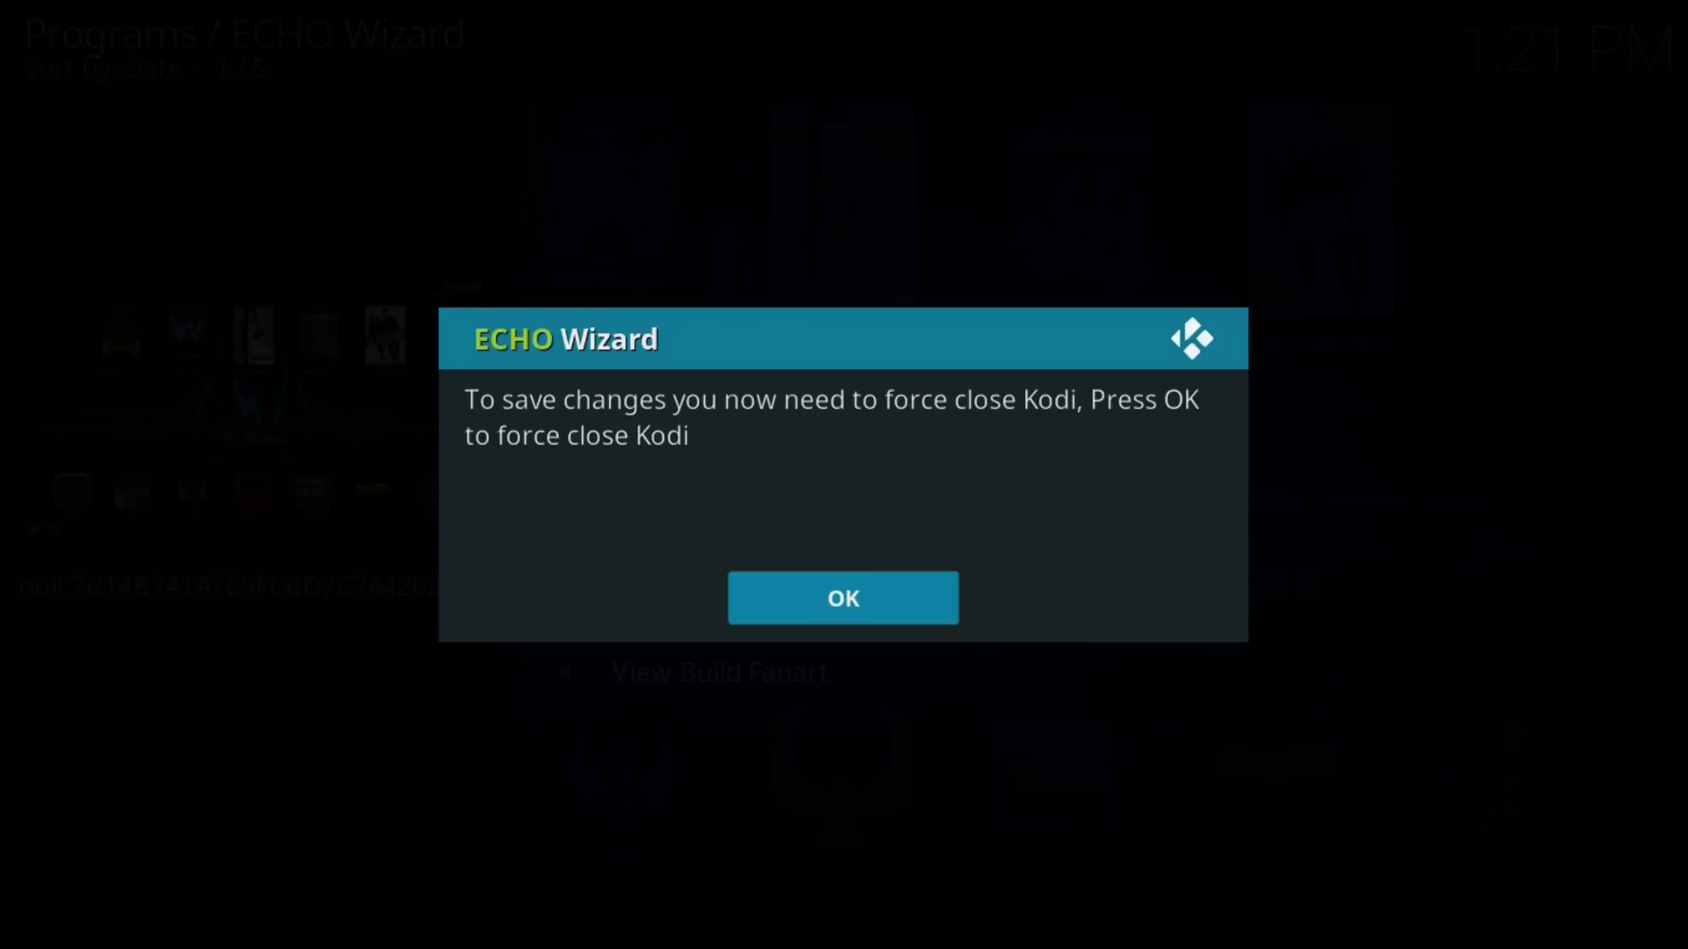
Step: Acknowledge the ECHO Wizard prompt and choose 'Yes, Close' to force close Kodi
key(Return)
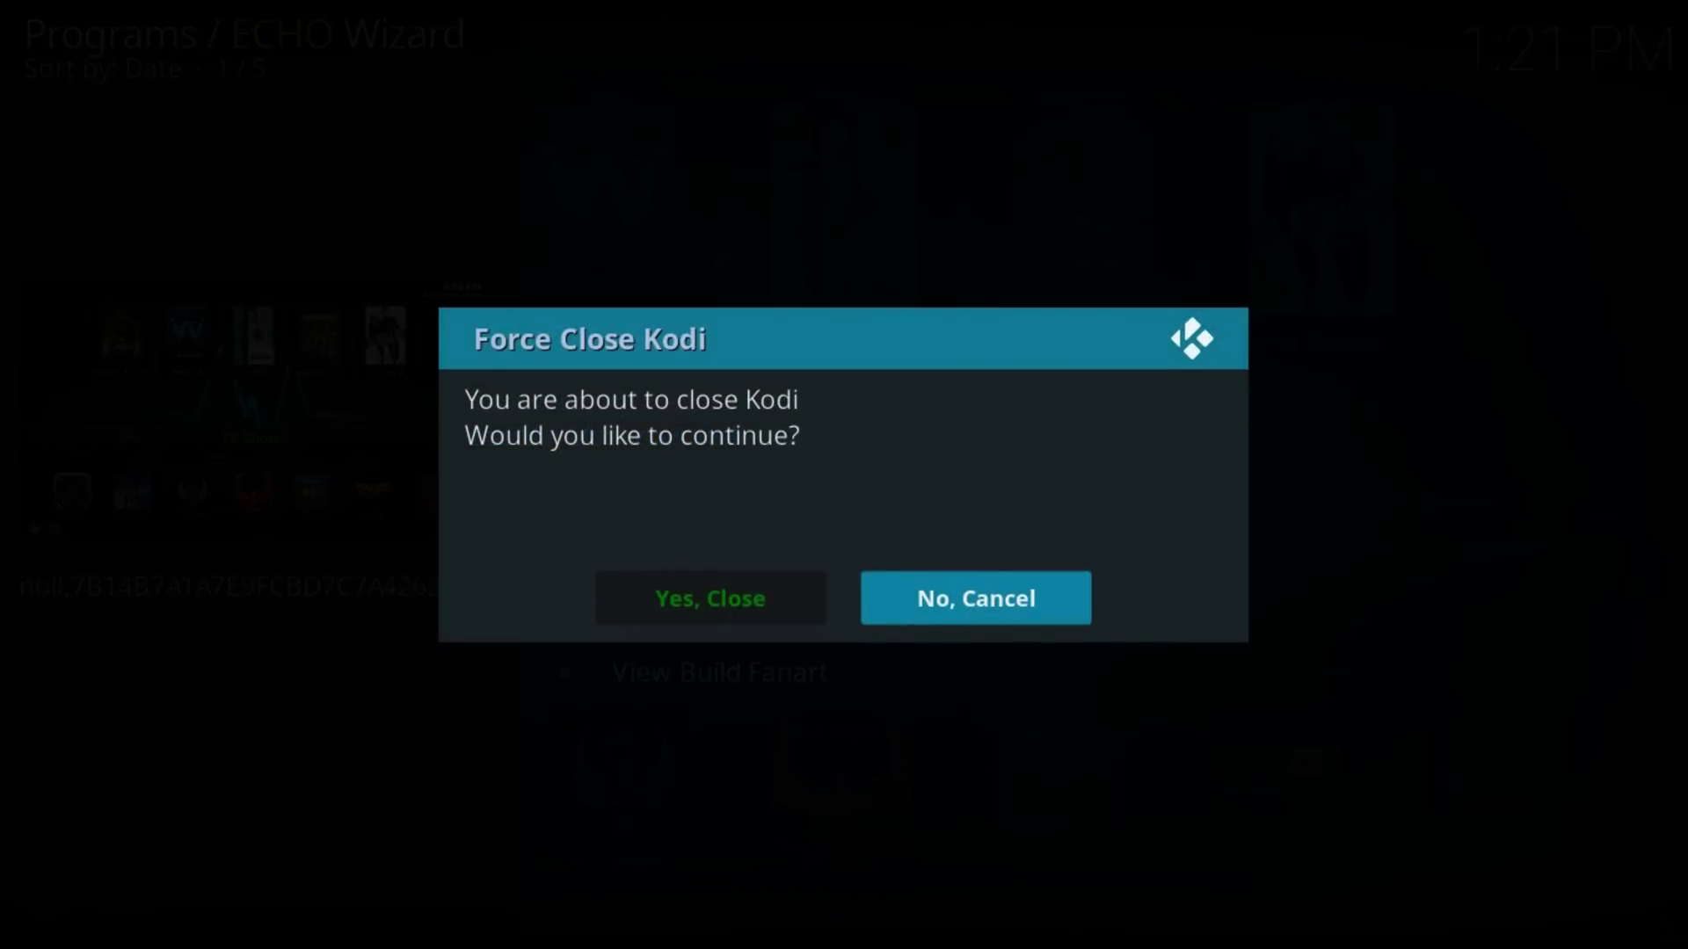
key(Left)
key(Return)
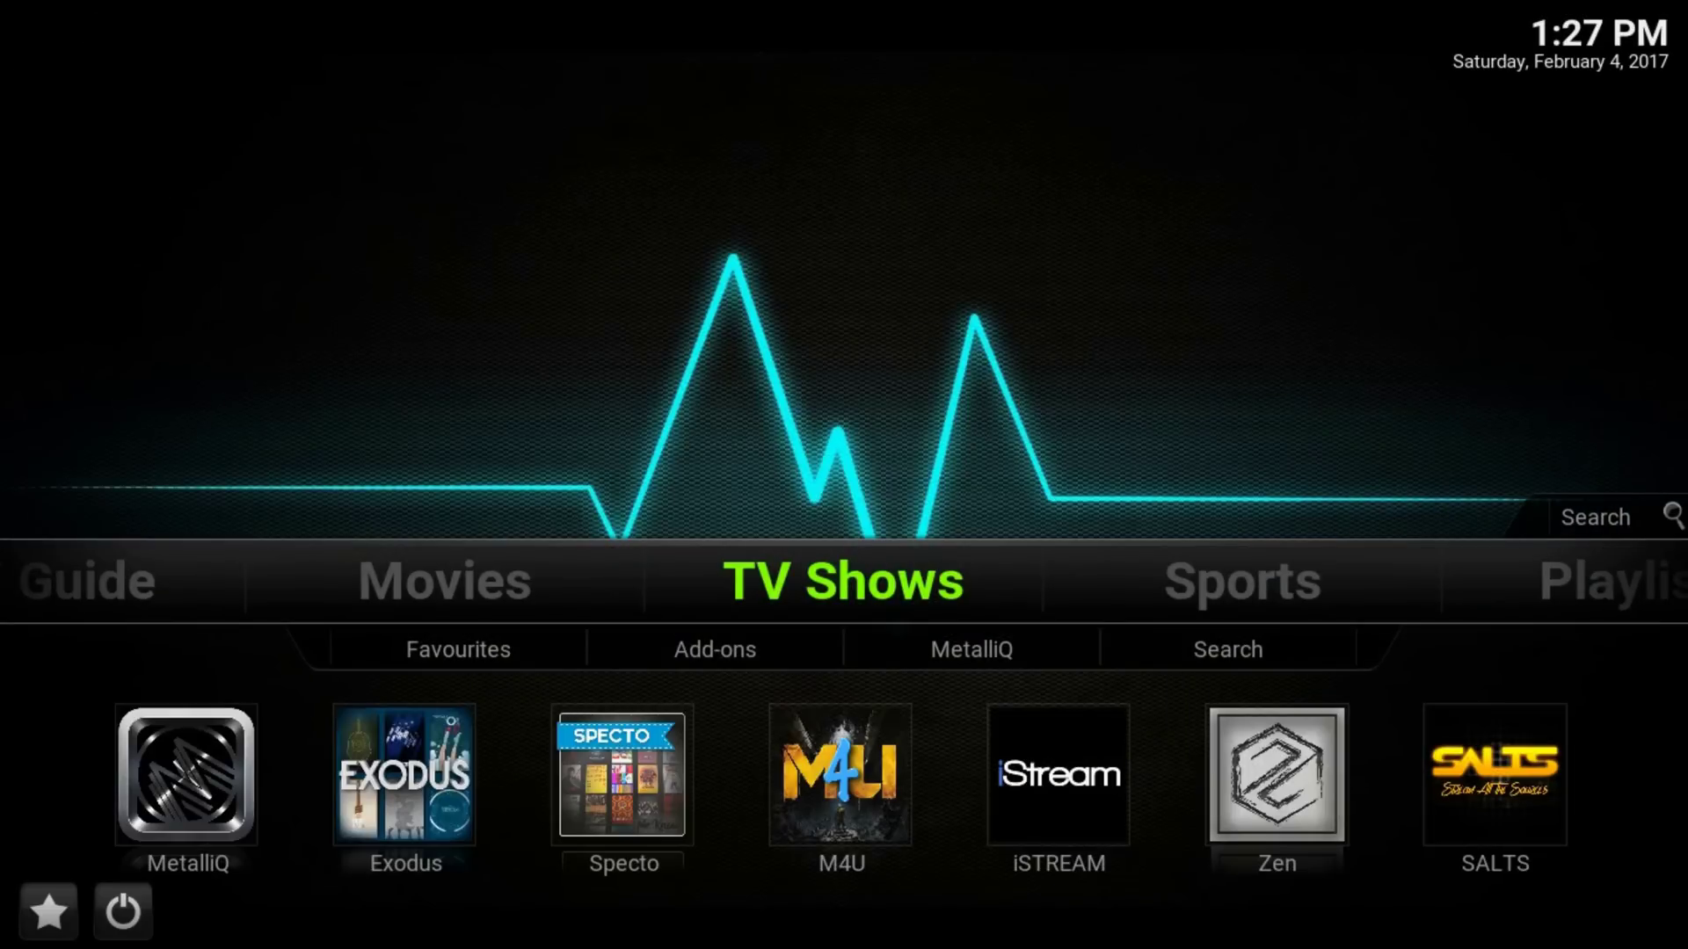
Step: Select Movies on the VIBE main menu and move up into the 2016 poster row
key(Left)
key(Left)
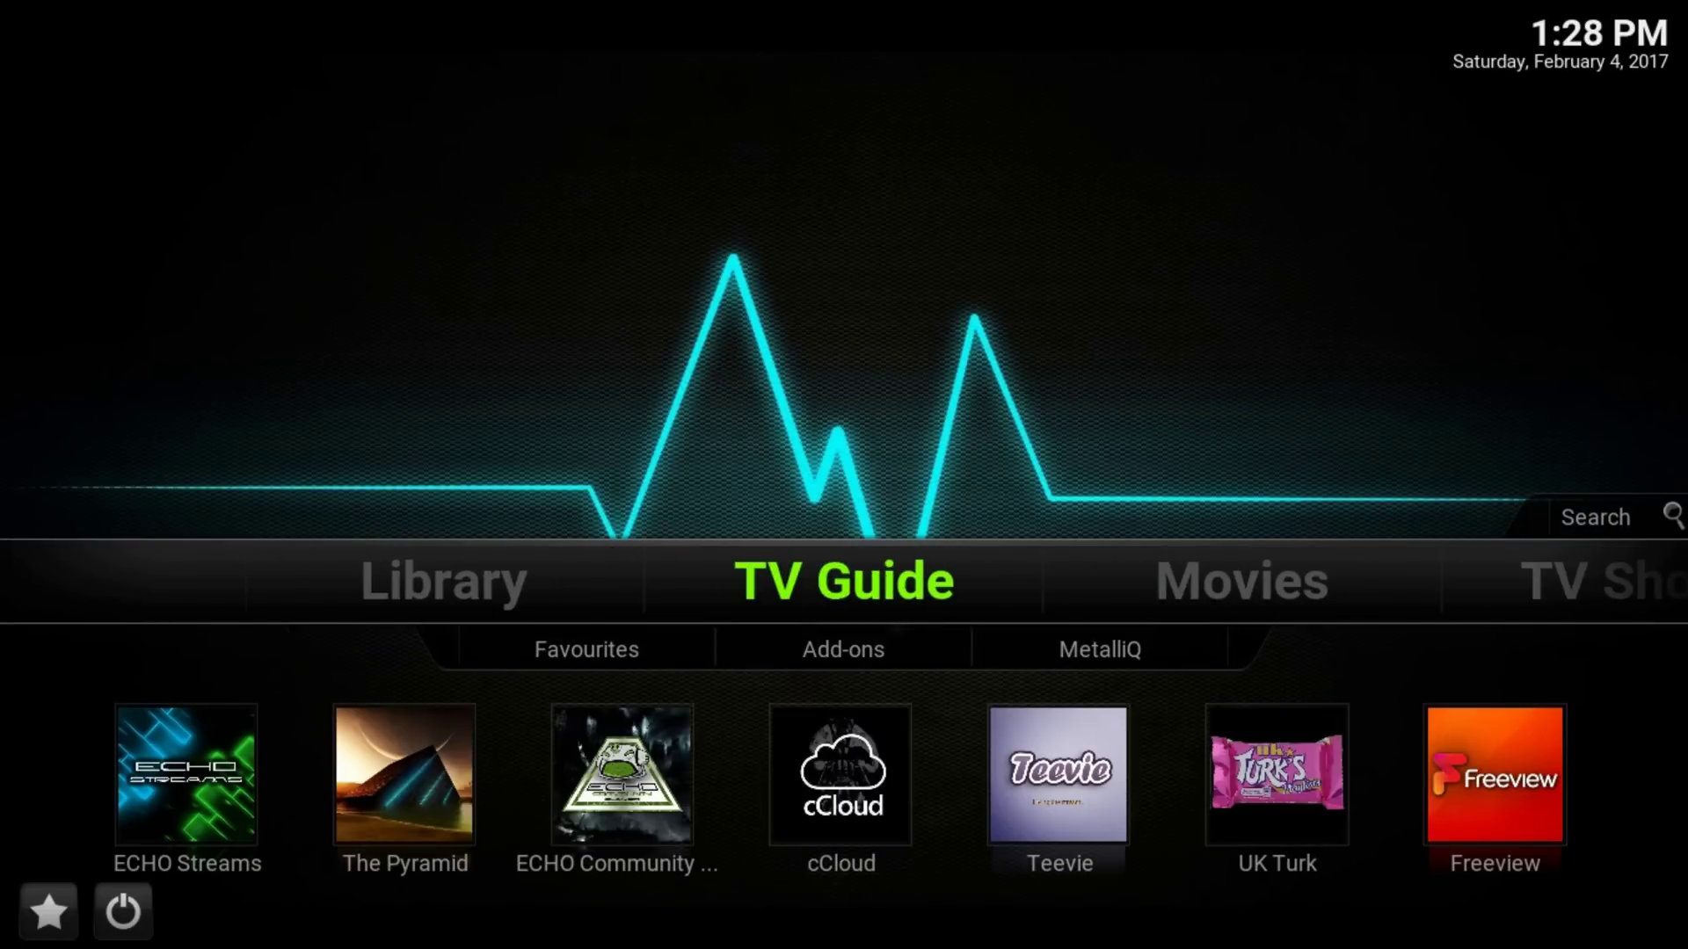
key(Right)
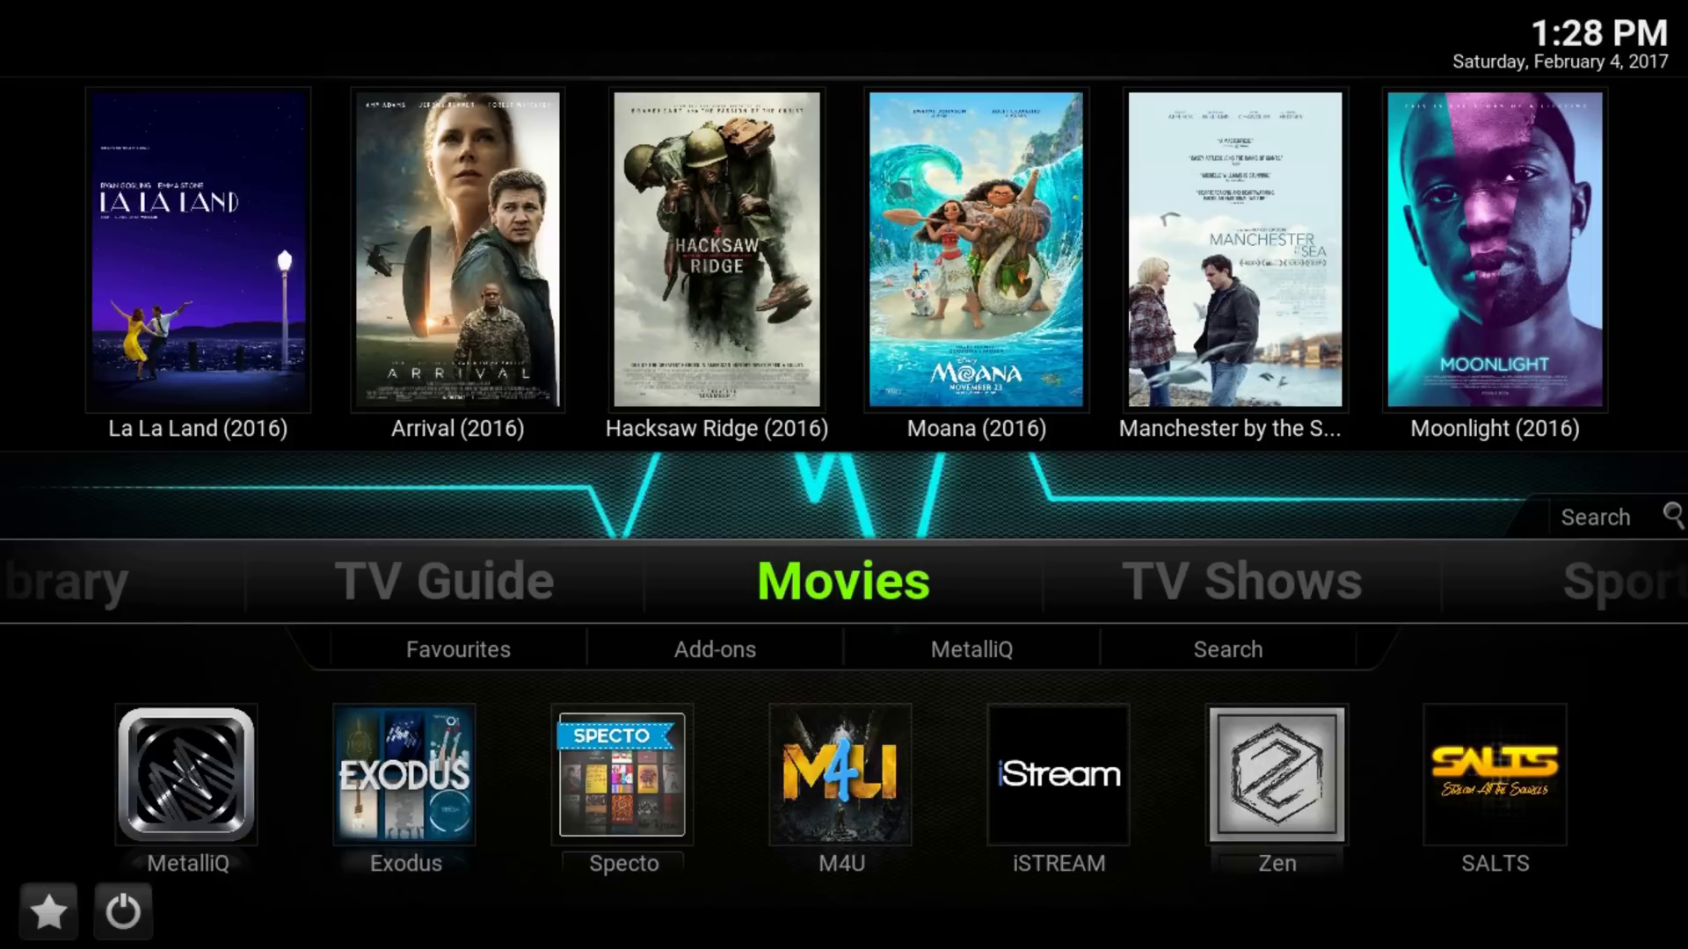
key(Up)
key(Up)
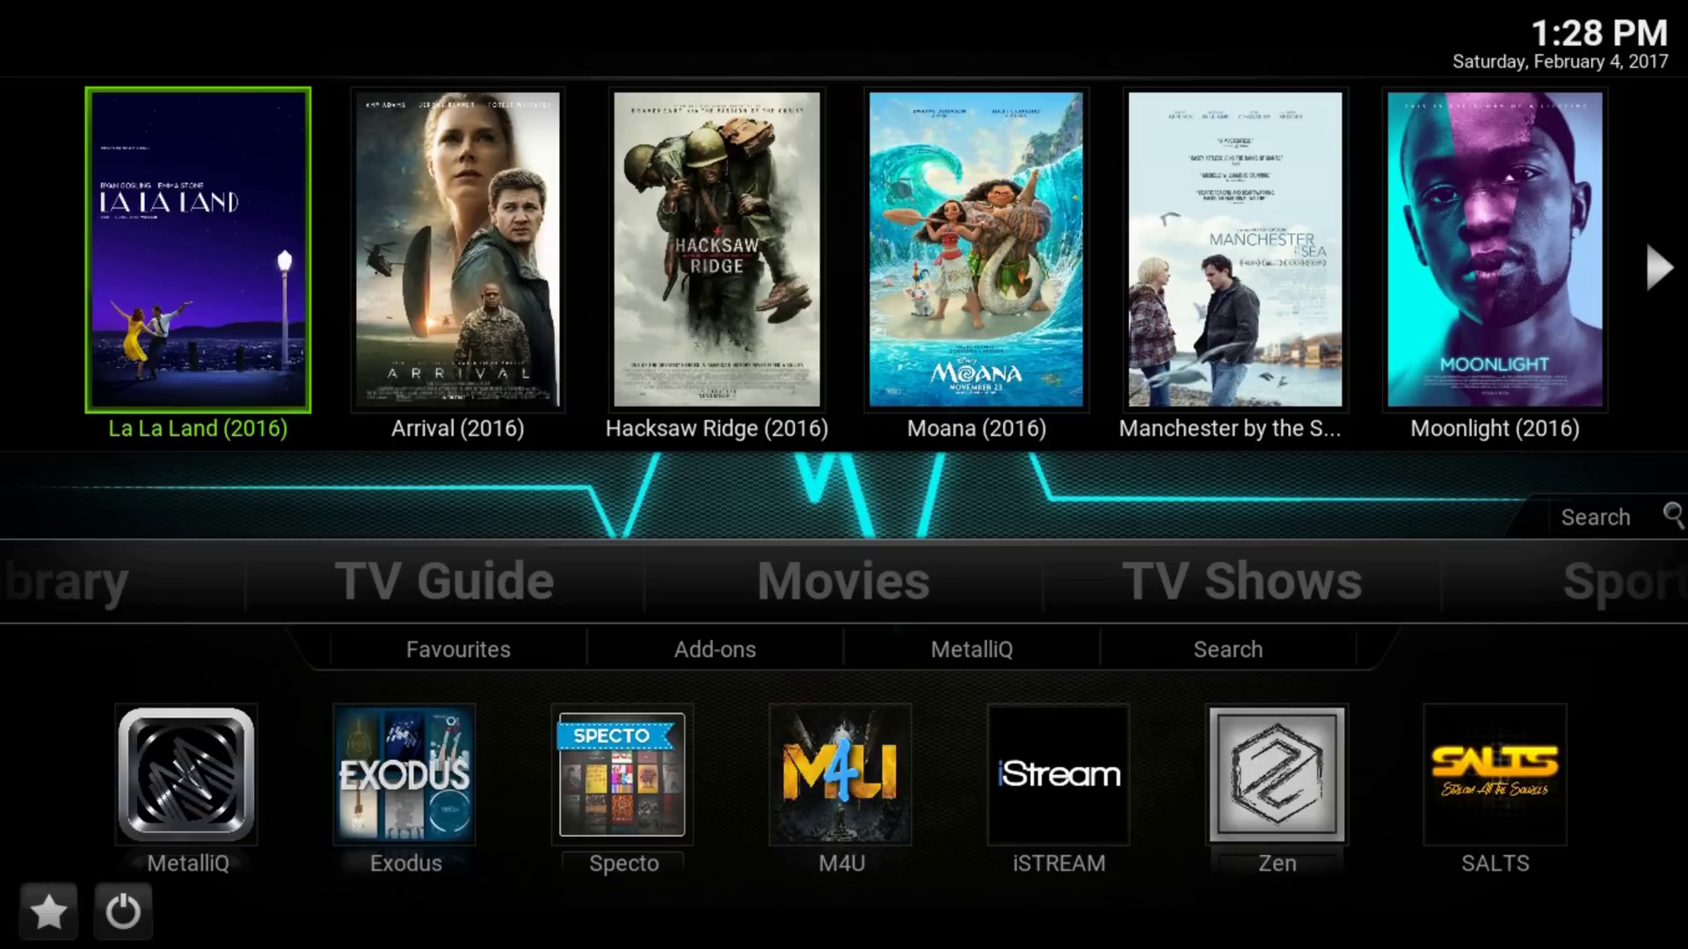